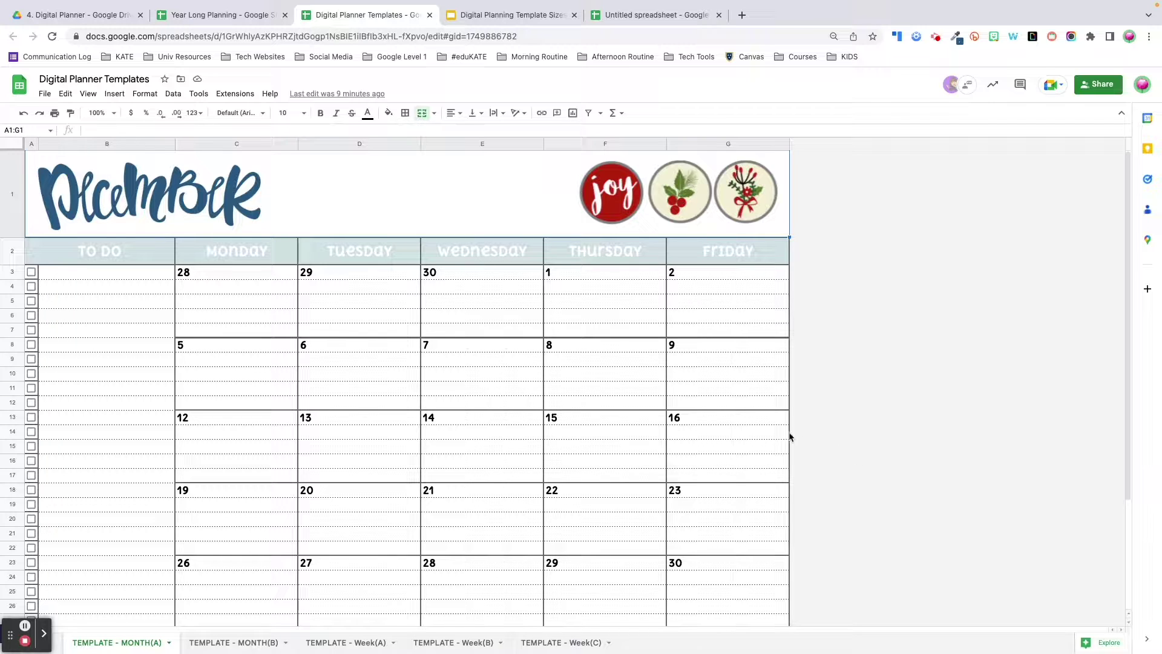
Switch to the Year Long Planning spreadsheet and scroll through its November calendar.
{"action": "left_click", "coordinate": [217, 14]}
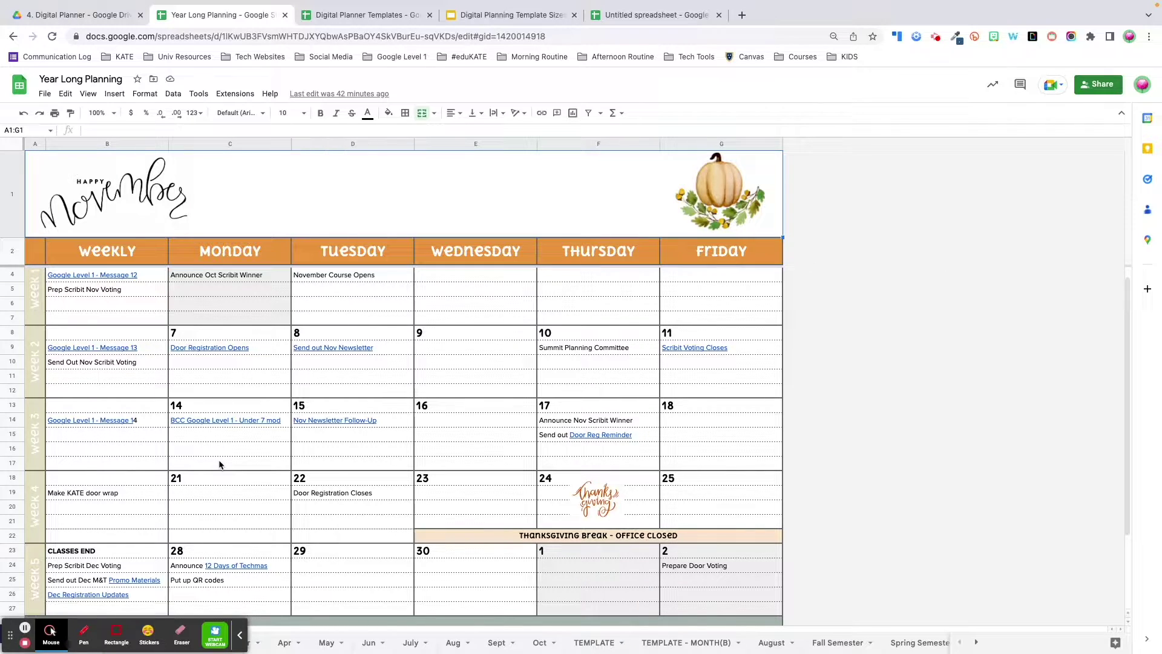
{"action": "scroll", "coordinate": [253, 512], "scroll_direction": "down", "scroll_amount": 1}
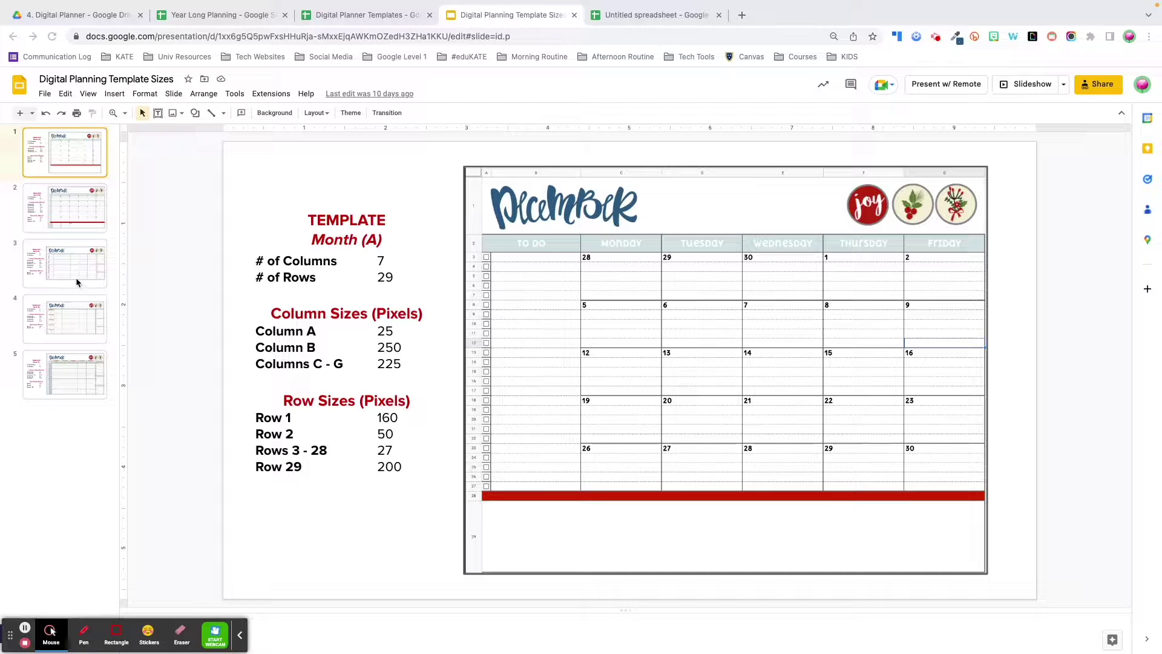
View the Week (A) template sizes on slide 3 of the deck.
{"action": "left_click", "coordinate": [44, 271]}
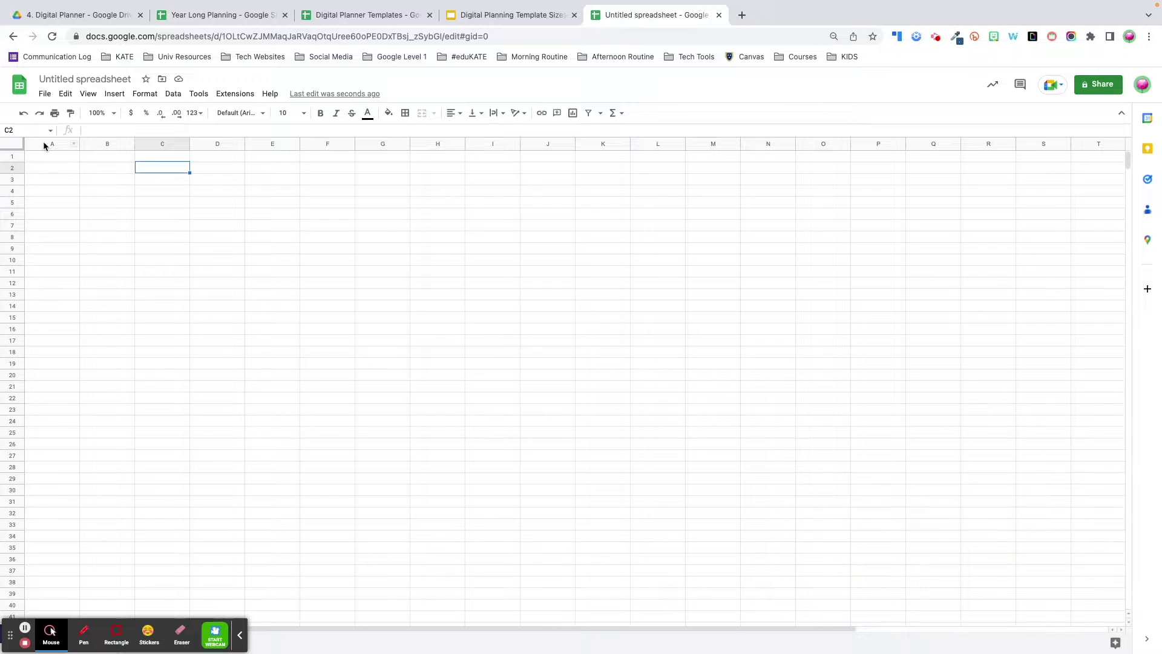
{"action": "right_click", "coordinate": [43, 144]}
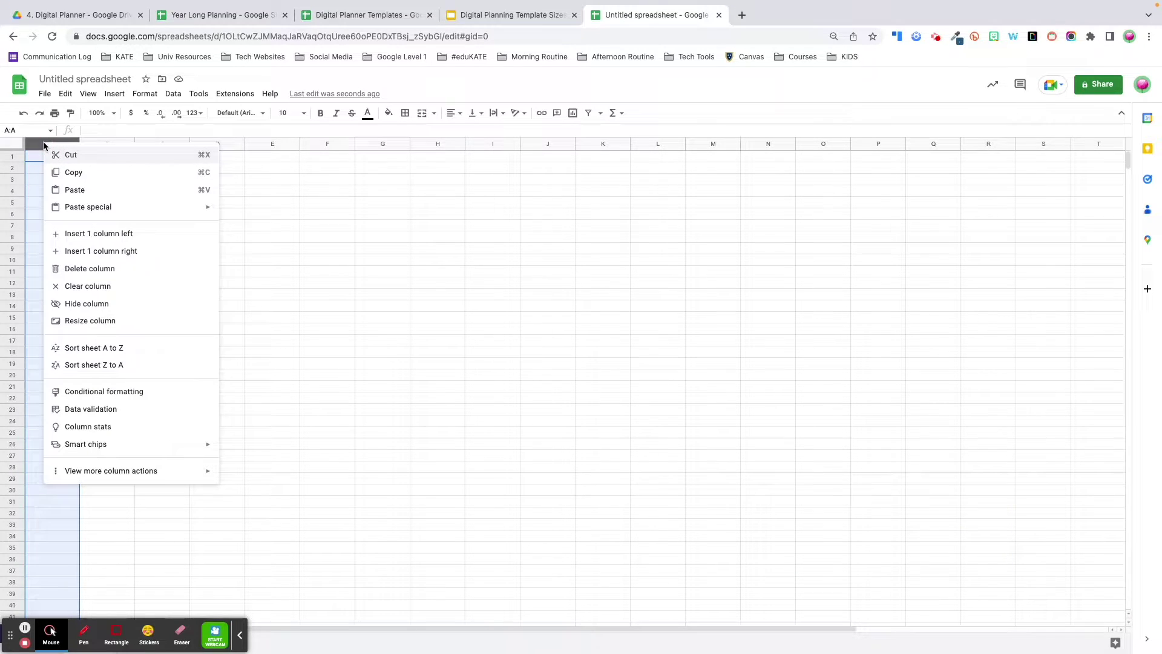
{"action": "left_click", "coordinate": [112, 322]}
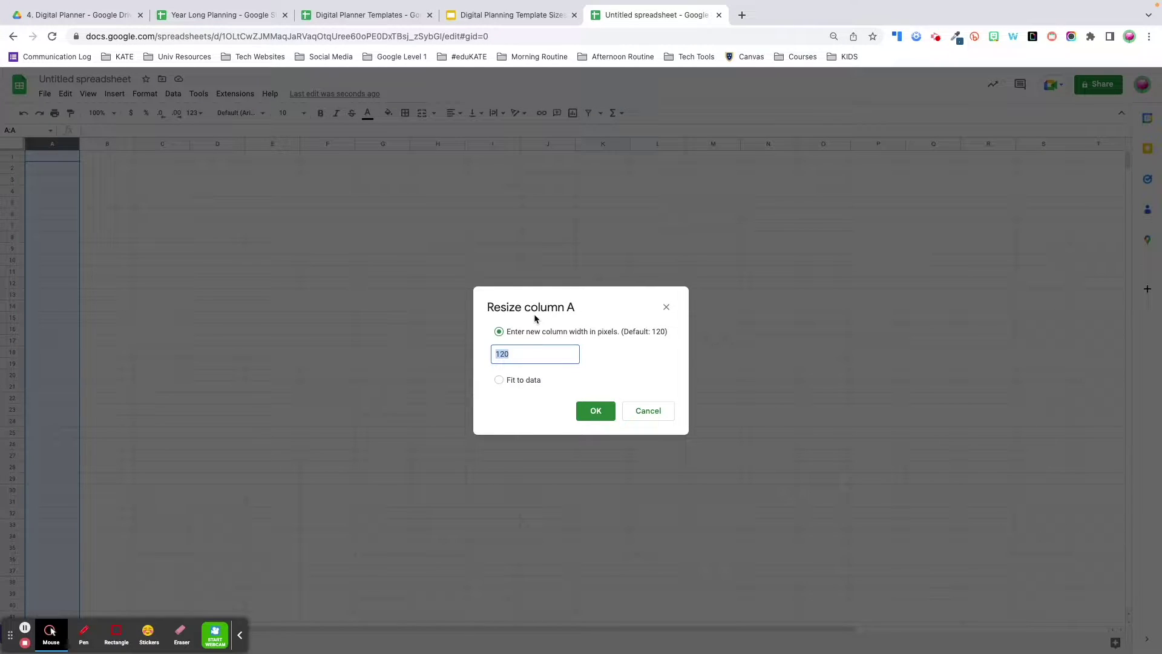
{"action": "type", "text": "100"}
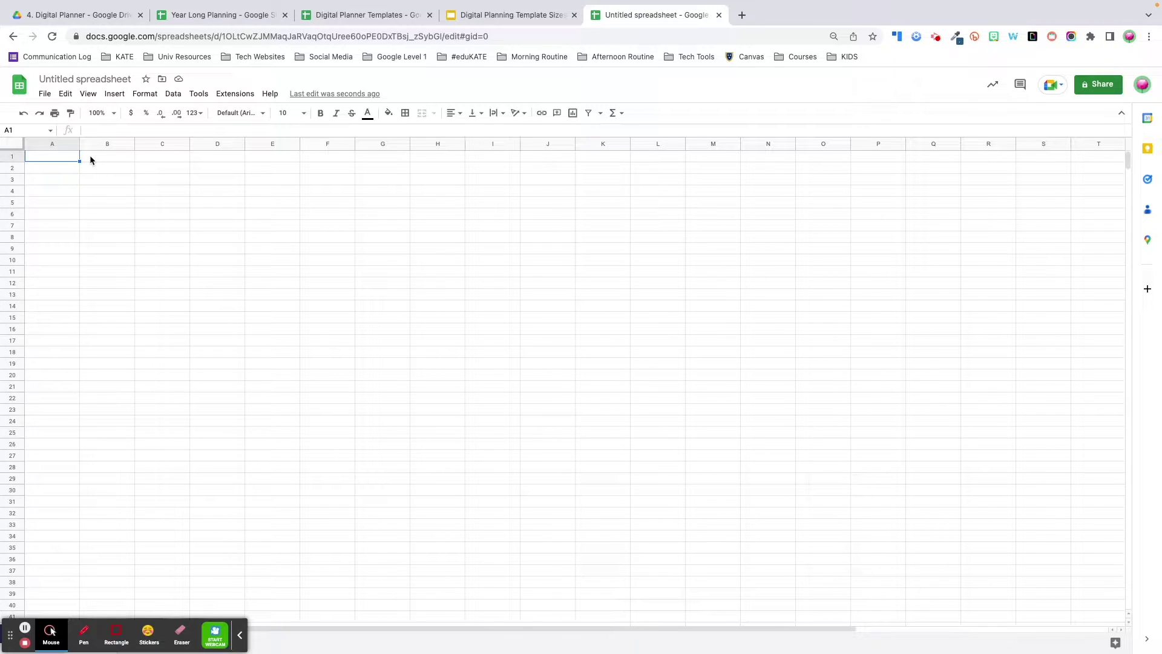
{"action": "left_click", "coordinate": [54, 161]}
{"action": "key", "text": "shift"}
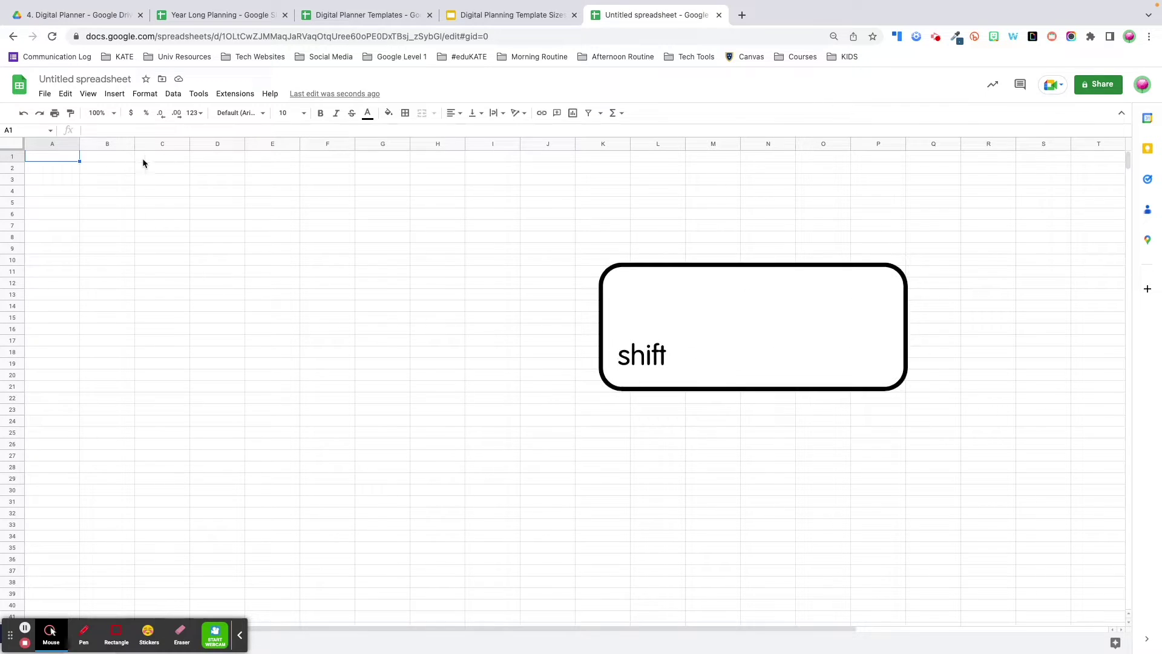
{"action": "left_click", "coordinate": [448, 146], "text": "shift"}
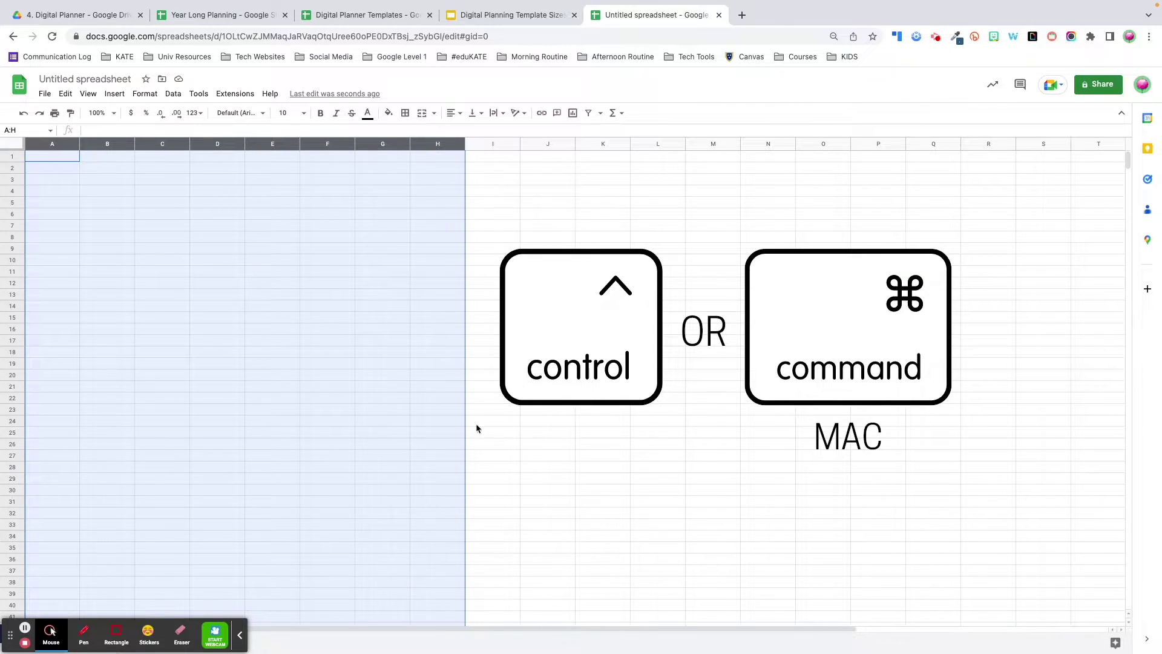
{"action": "left_click", "coordinate": [532, 247]}
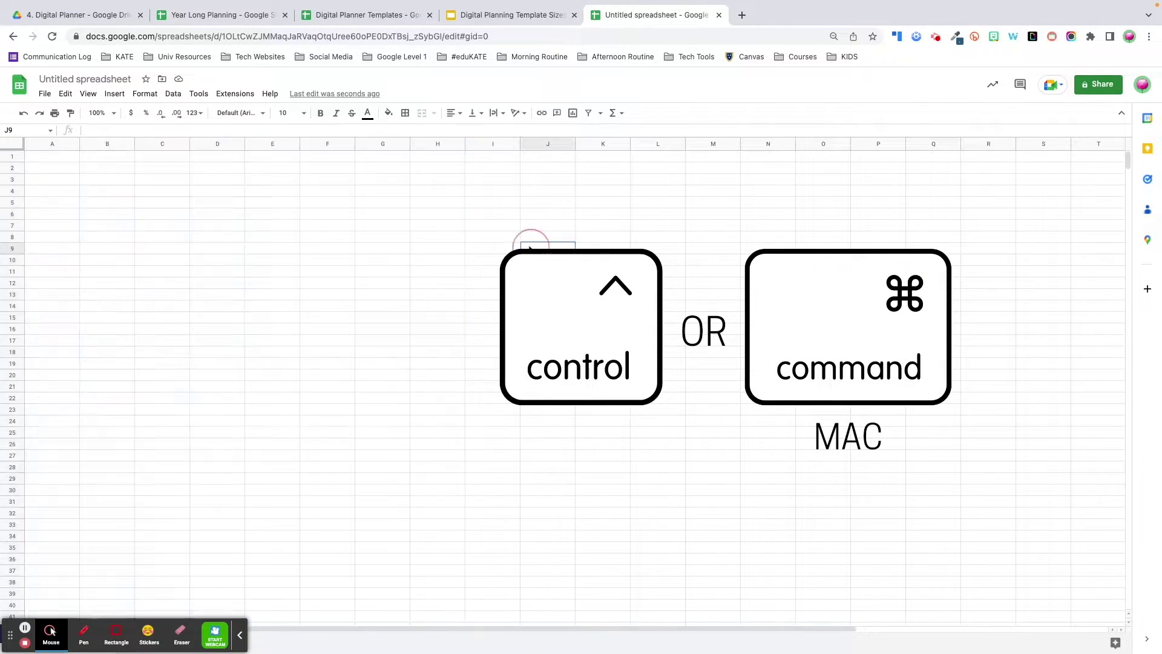
{"action": "left_click", "coordinate": [58, 143]}
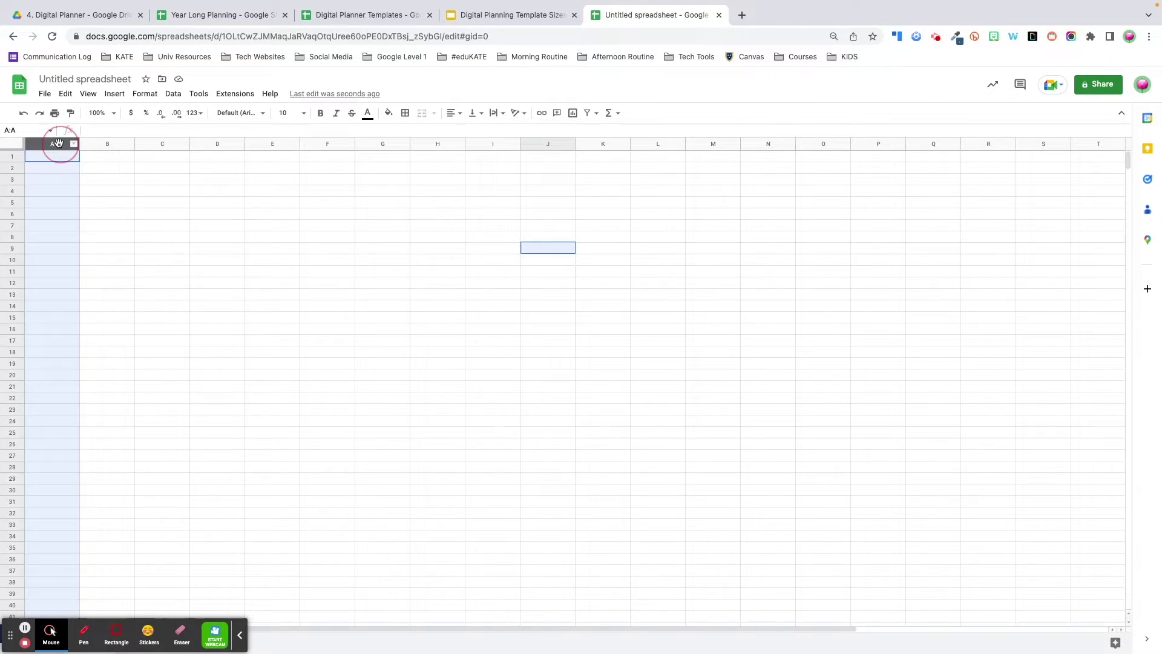
{"action": "left_click", "coordinate": [161, 143], "text": "ctrl"}
{"action": "left_click", "coordinate": [266, 144], "text": "ctrl"}
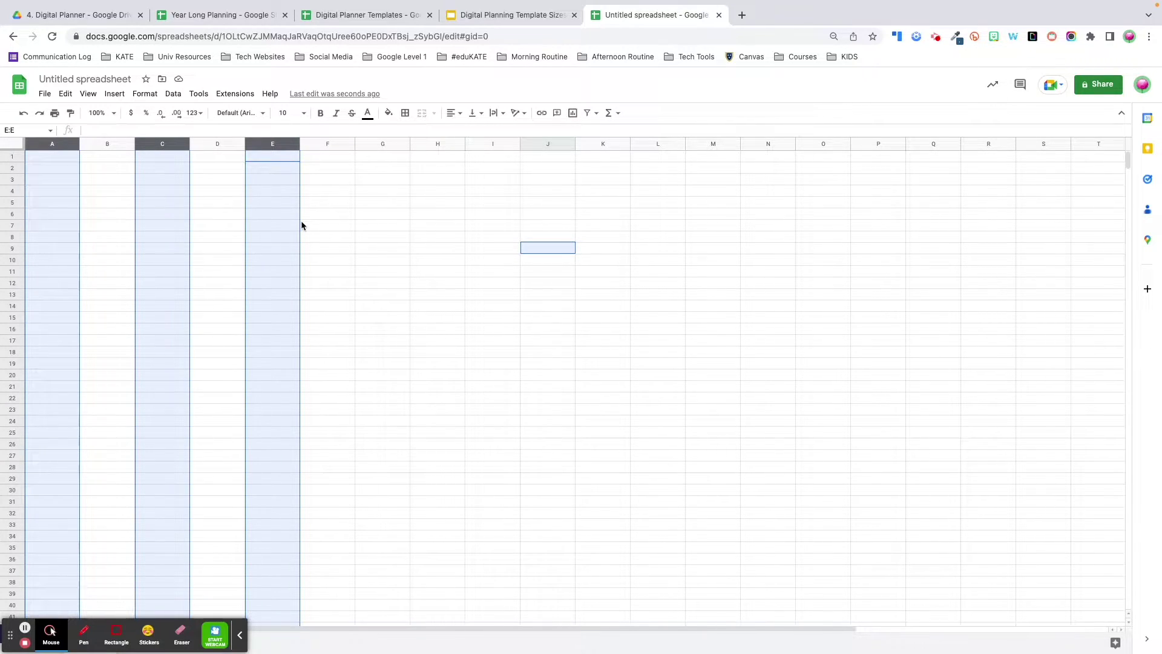
{"action": "left_click", "coordinate": [33, 159]}
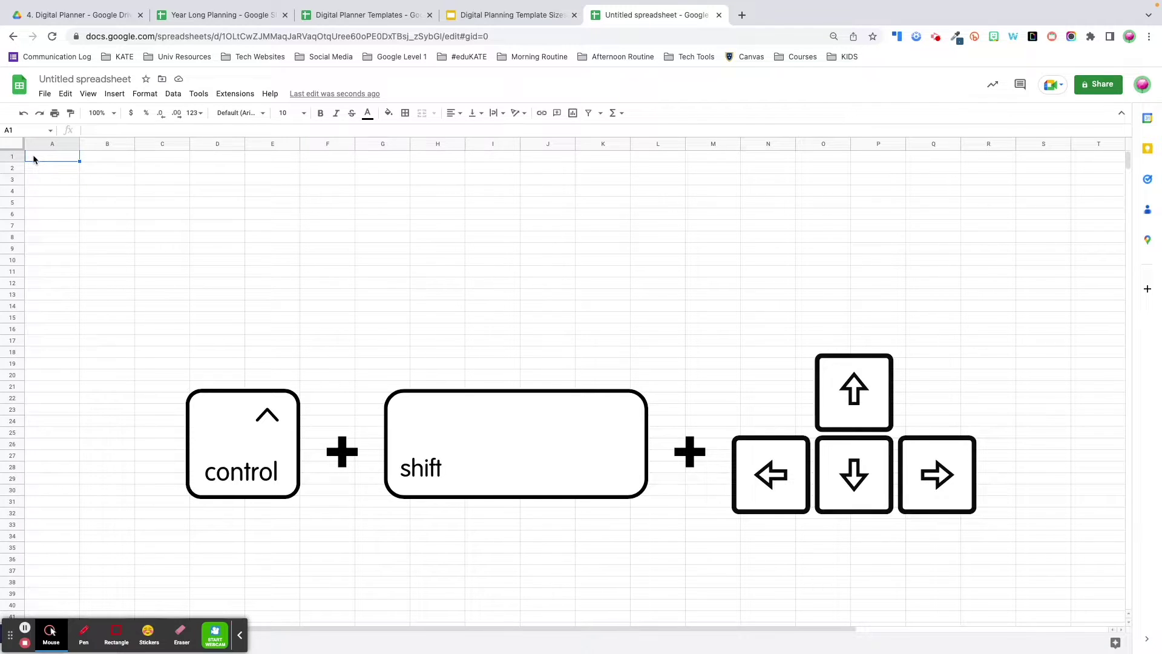
{"action": "key", "text": "ctrl+shift+Right"}
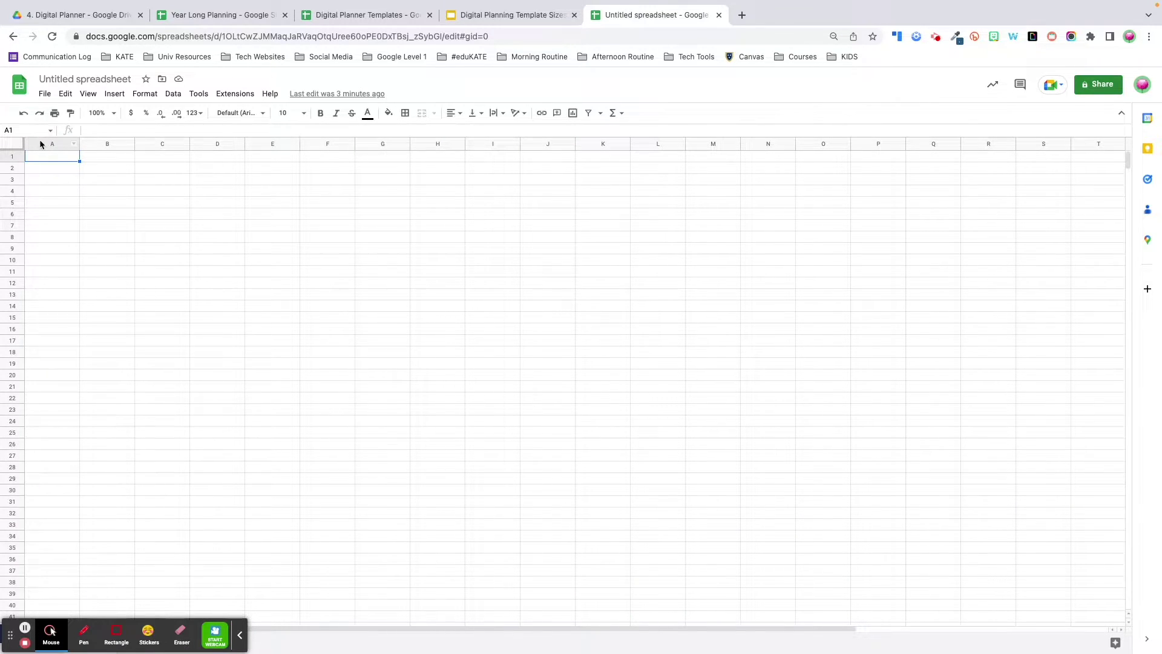
Select columns F to Z and delete them, leaving only columns A–E.
{"action": "right_click", "coordinate": [40, 143]}
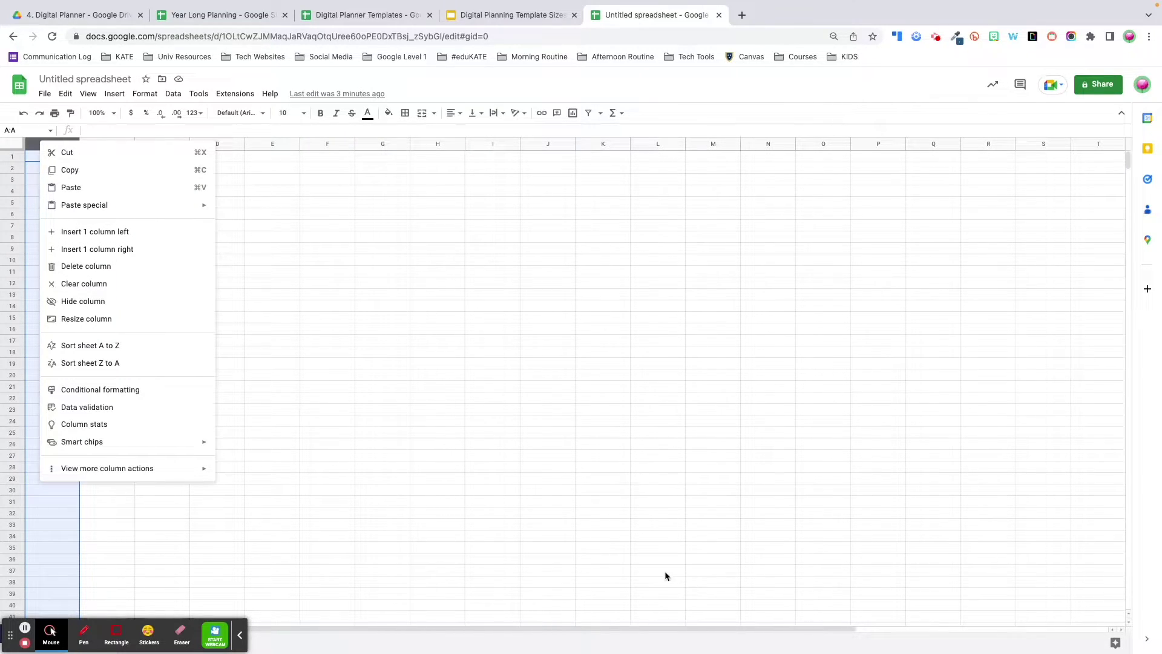
{"action": "left_click", "coordinate": [327, 145]}
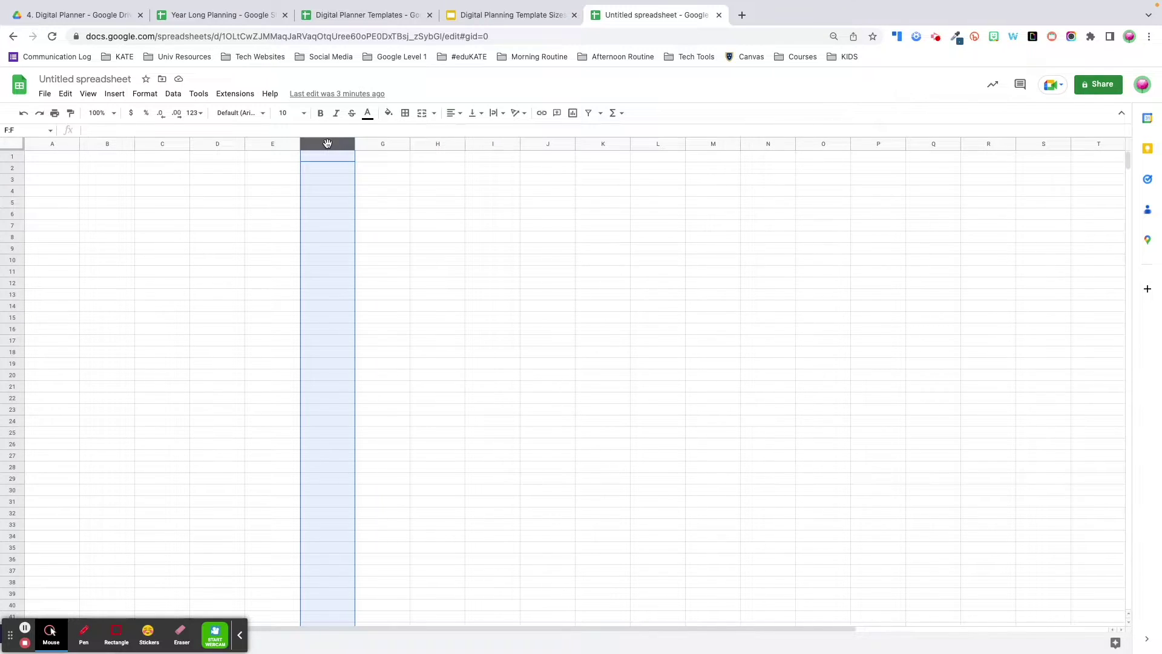
{"action": "key", "text": "ctrl+shift+Right"}
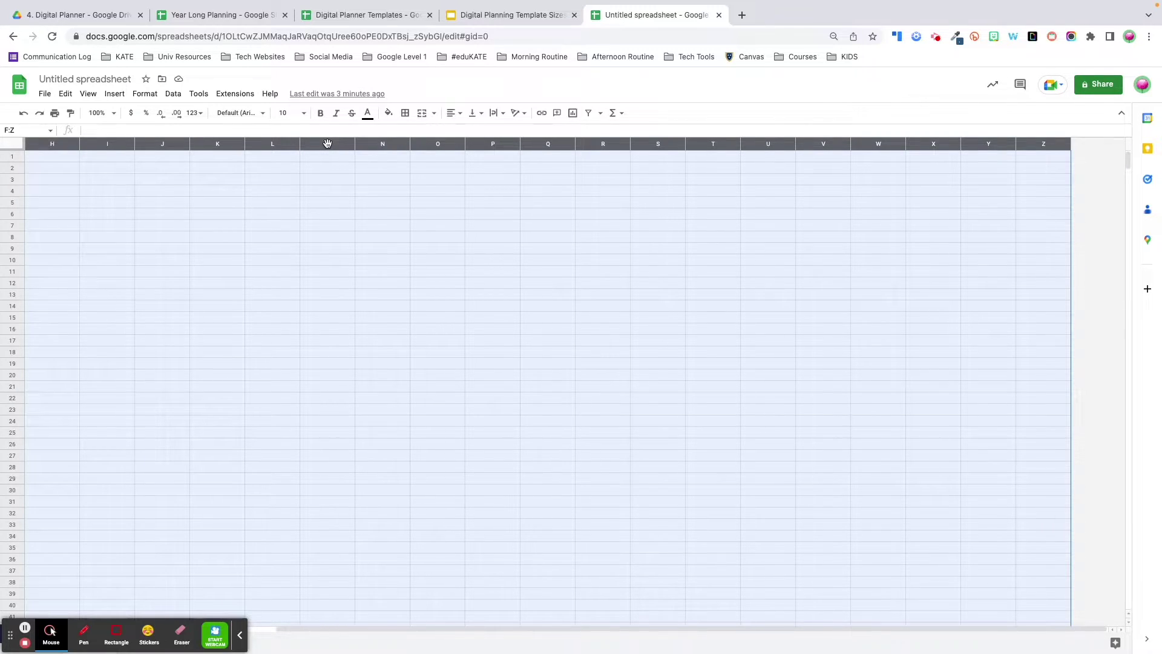
{"action": "right_click", "coordinate": [411, 365]}
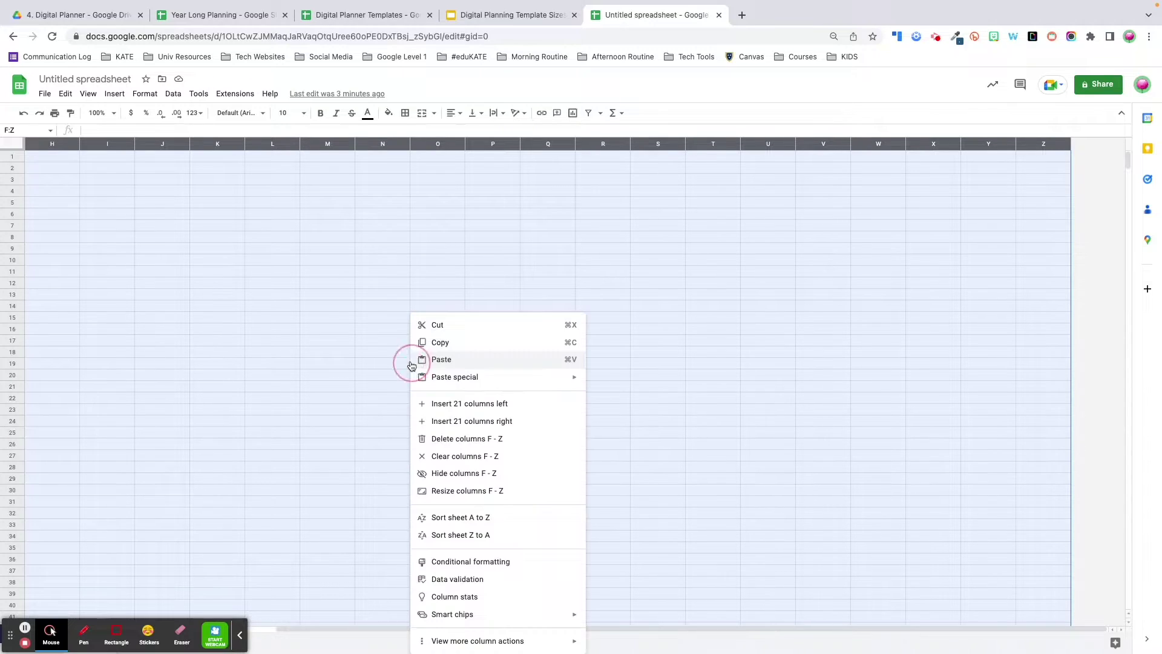
{"action": "left_click", "coordinate": [474, 440]}
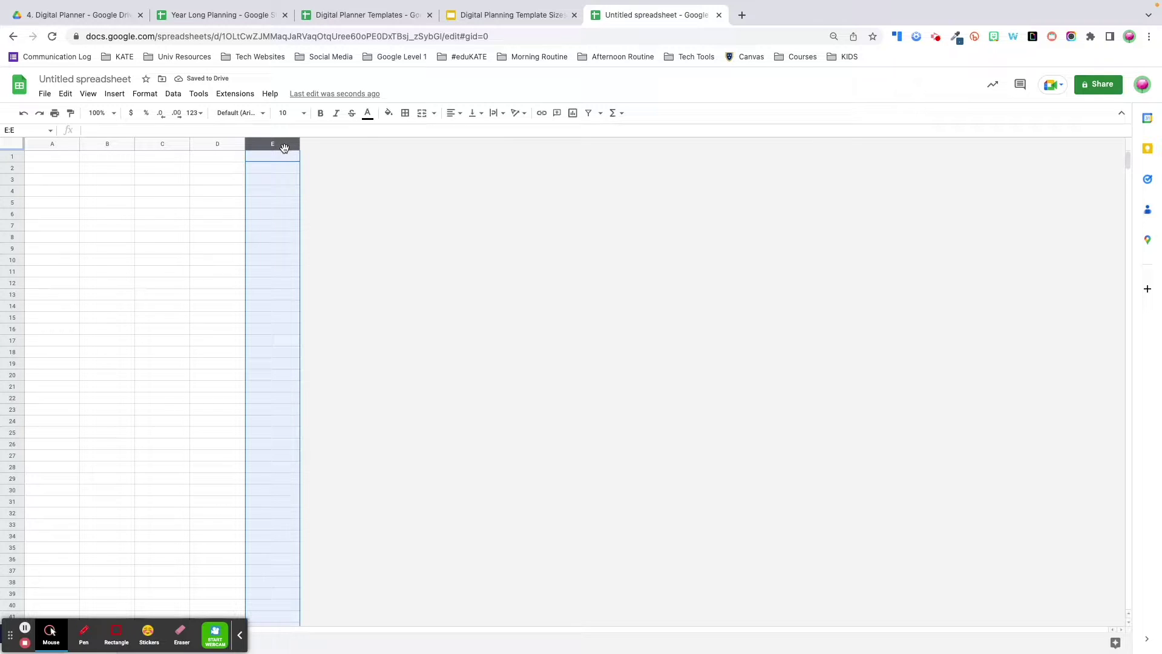
{"action": "left_click", "coordinate": [47, 160]}
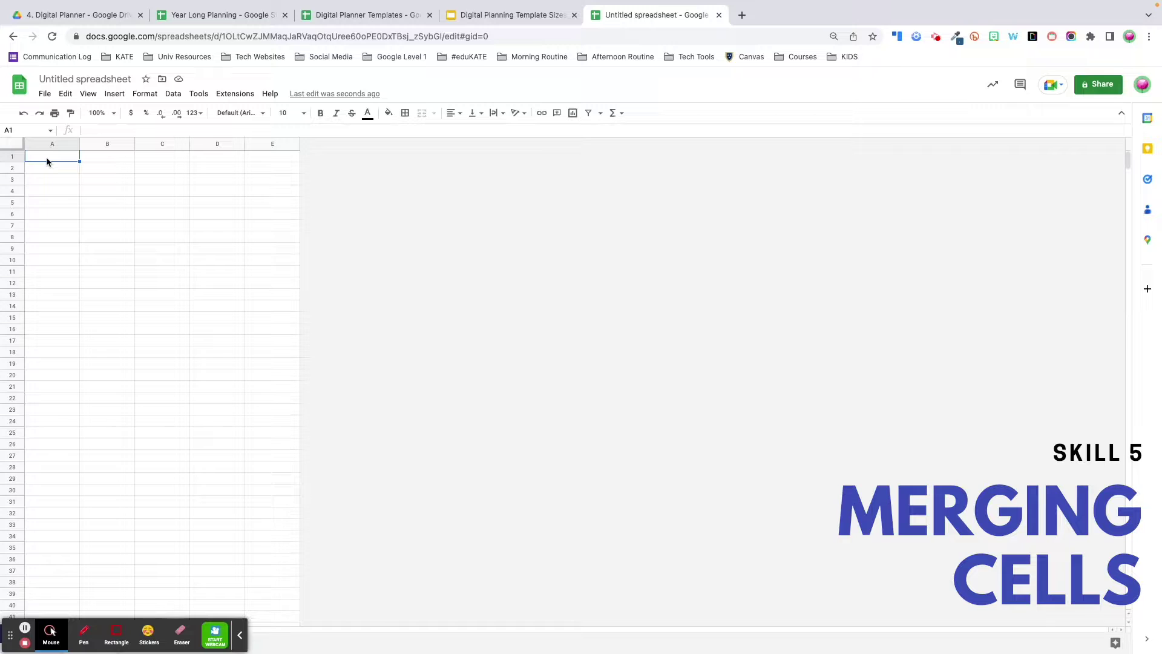
Merge A1:E1 into one header cell and fill it red.
{"action": "left_click_drag", "start_coordinate": [46, 159], "coordinate": [289, 160]}
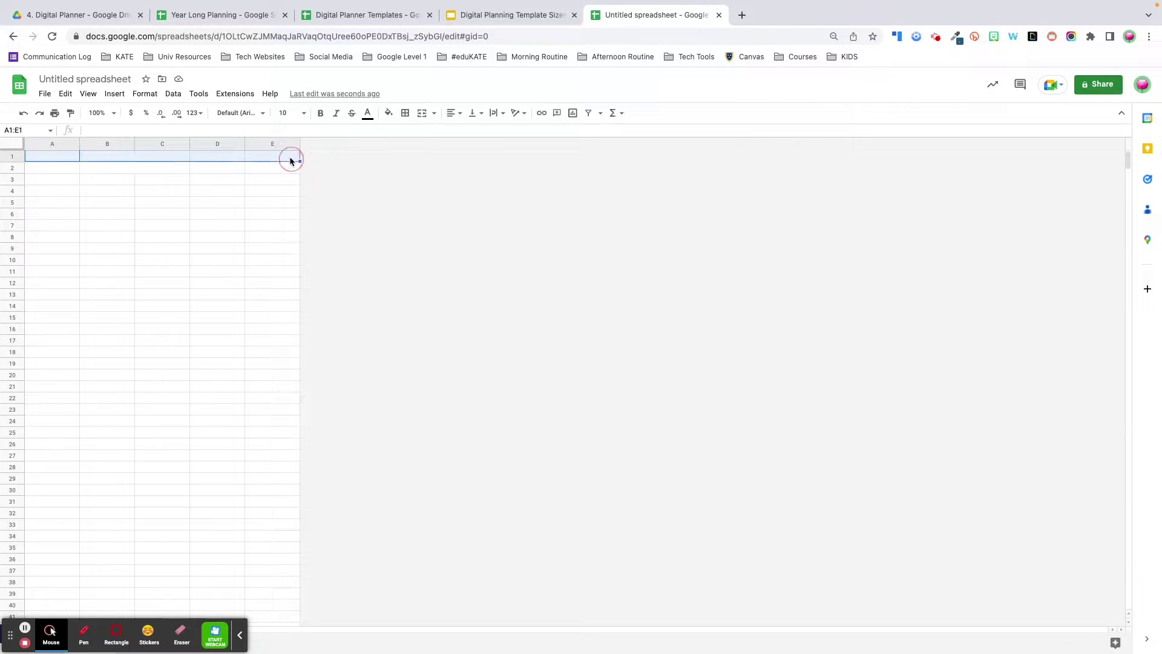
{"action": "left_click", "coordinate": [145, 94]}
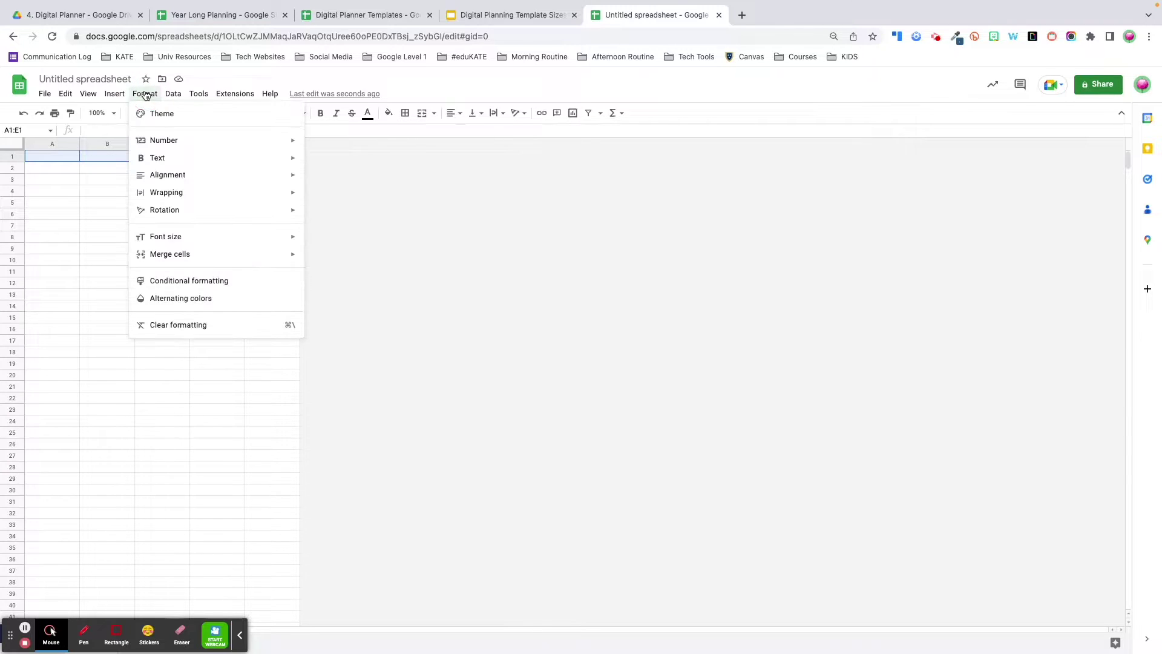
{"action": "mouse_move", "coordinate": [194, 260]}
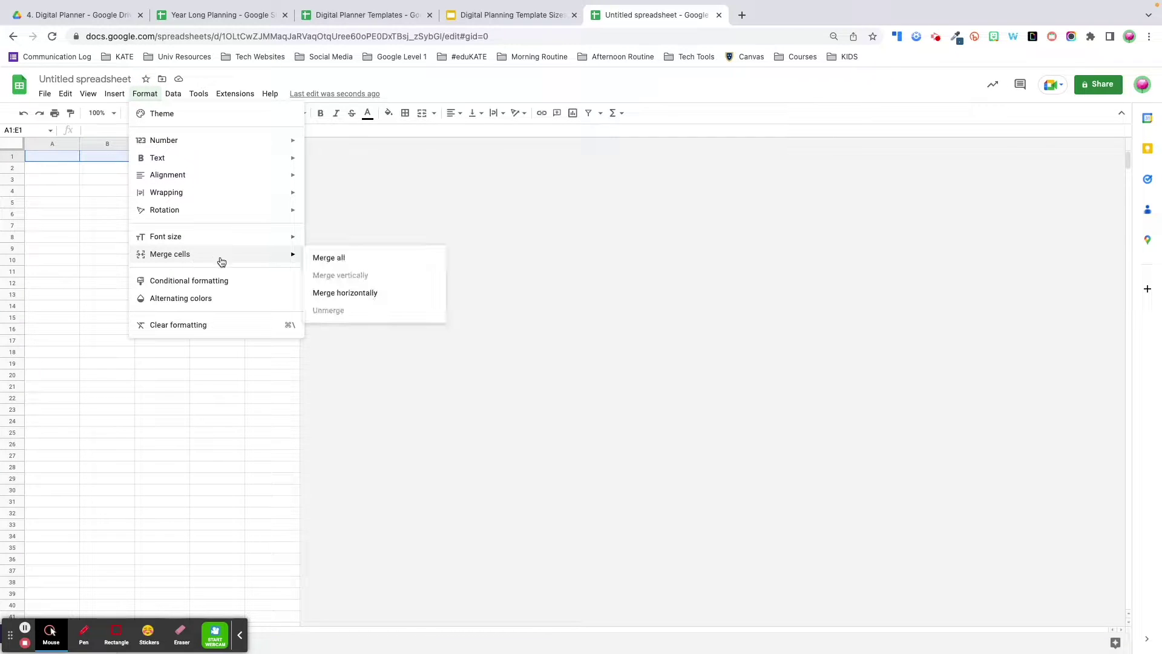
{"action": "left_click", "coordinate": [327, 261]}
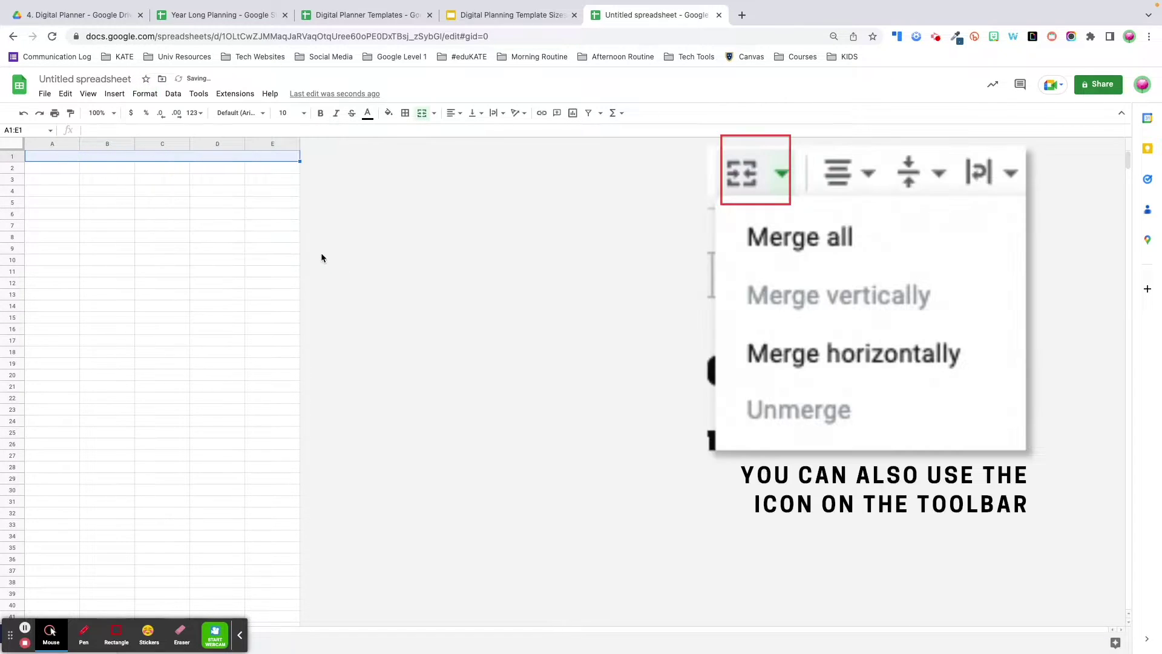
{"action": "left_click", "coordinate": [121, 171]}
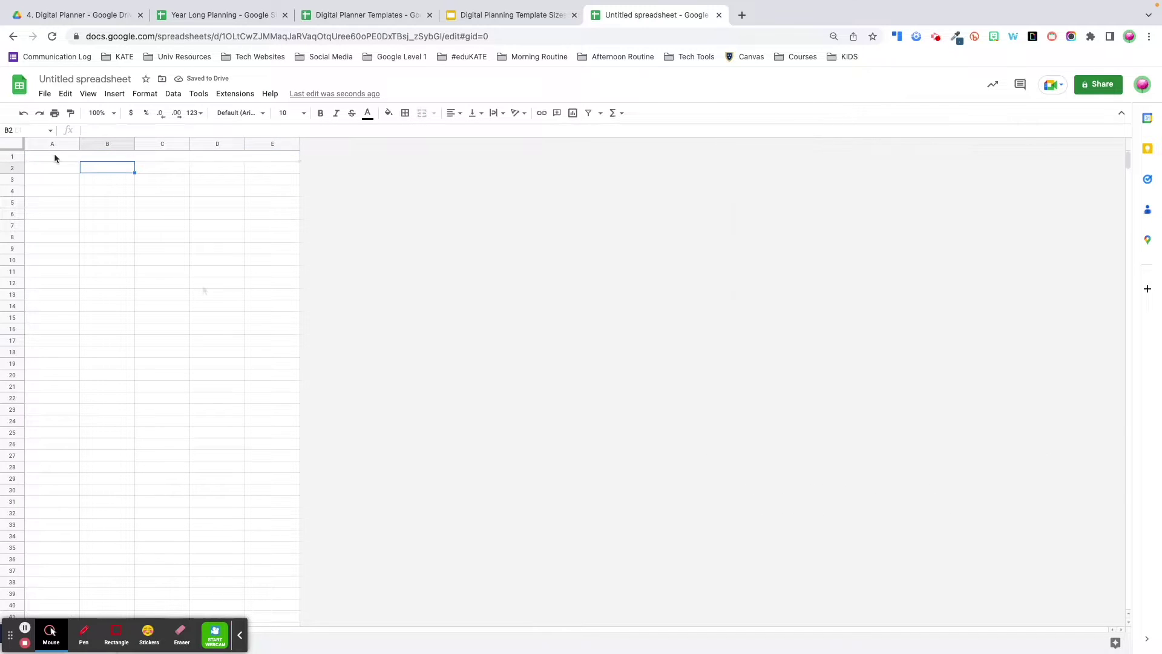
{"action": "left_click", "coordinate": [203, 156]}
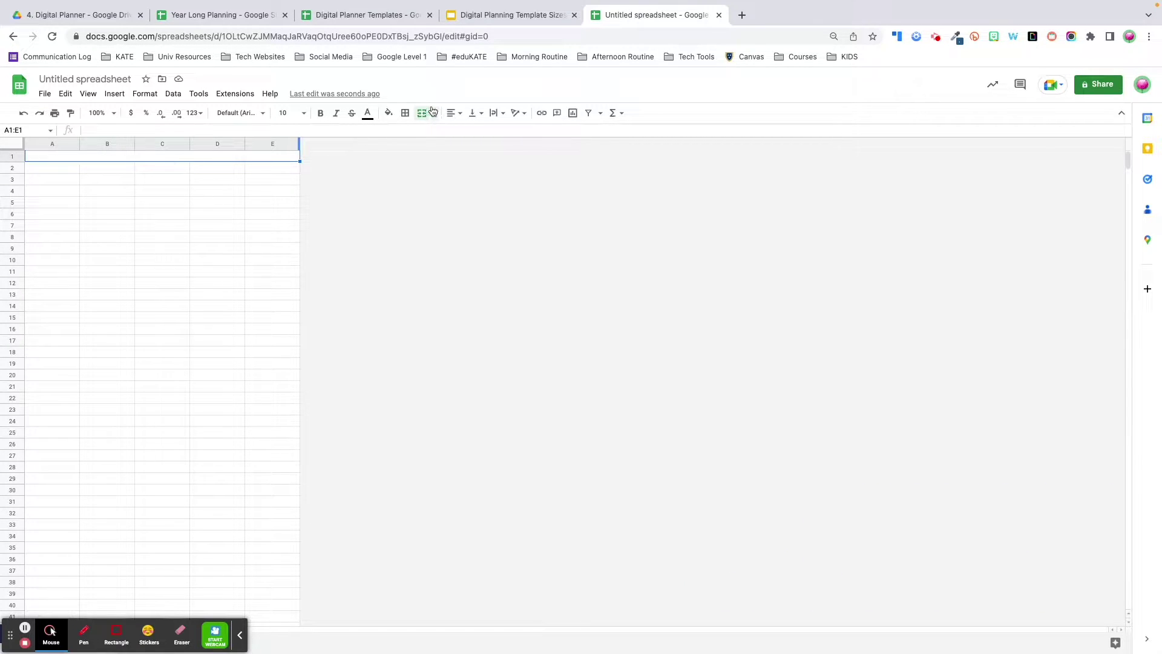
{"action": "left_click", "coordinate": [389, 115]}
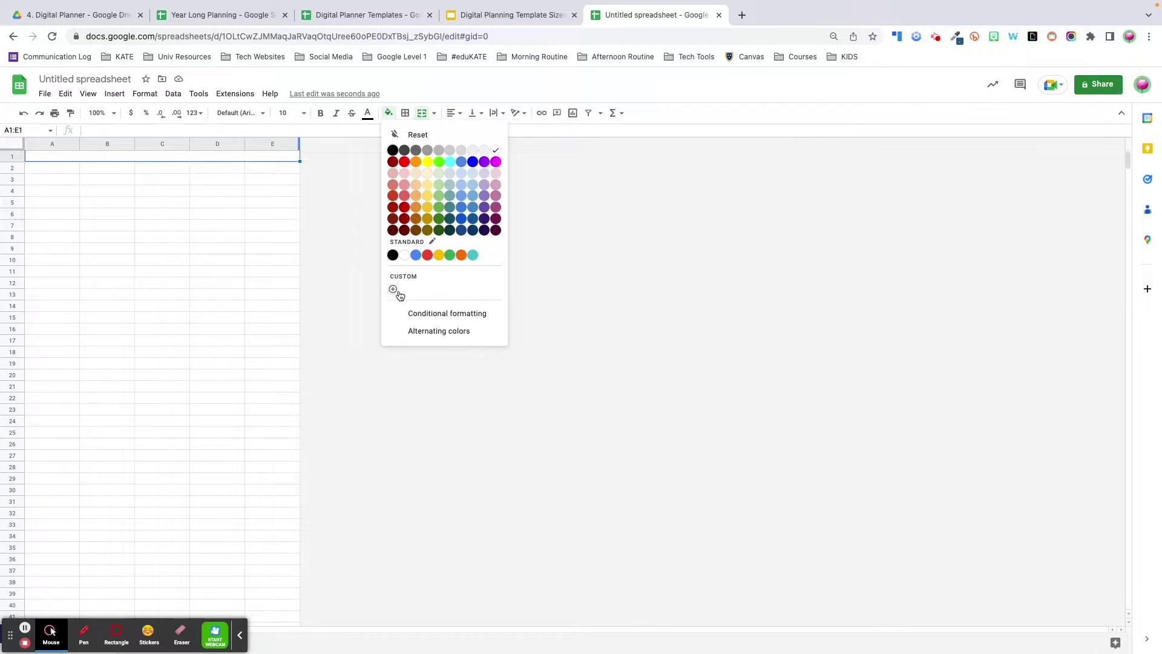
{"action": "left_click", "coordinate": [427, 255]}
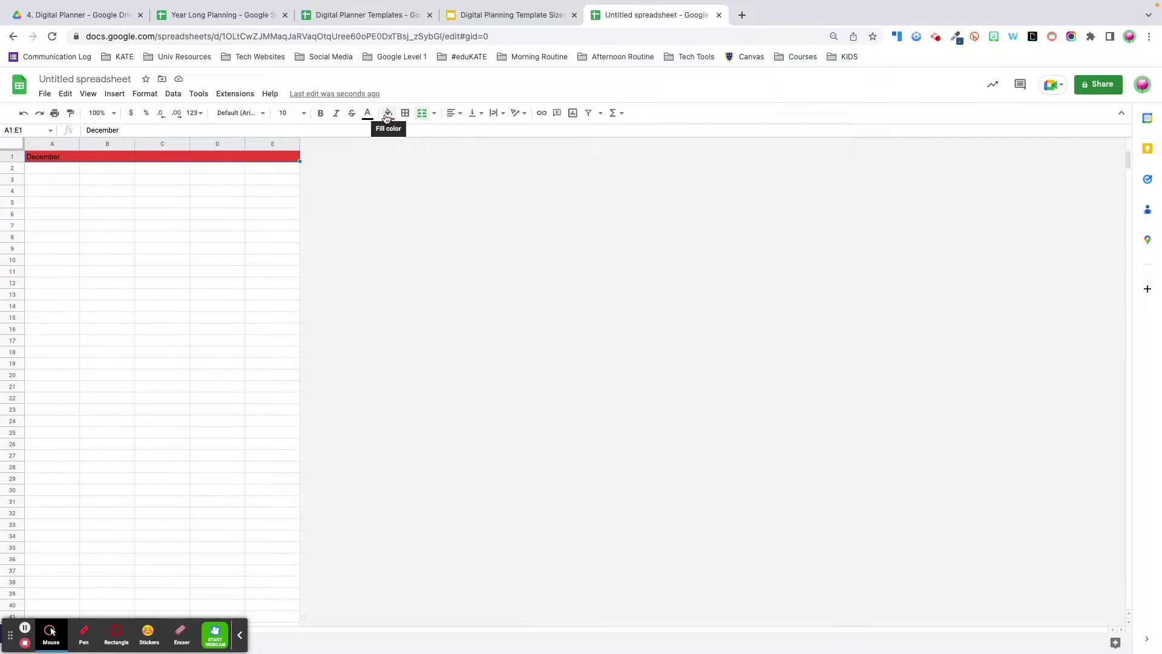
Format December in Delius Unicase, size 36, white and bold, without italic.
{"action": "left_click", "coordinate": [262, 113]}
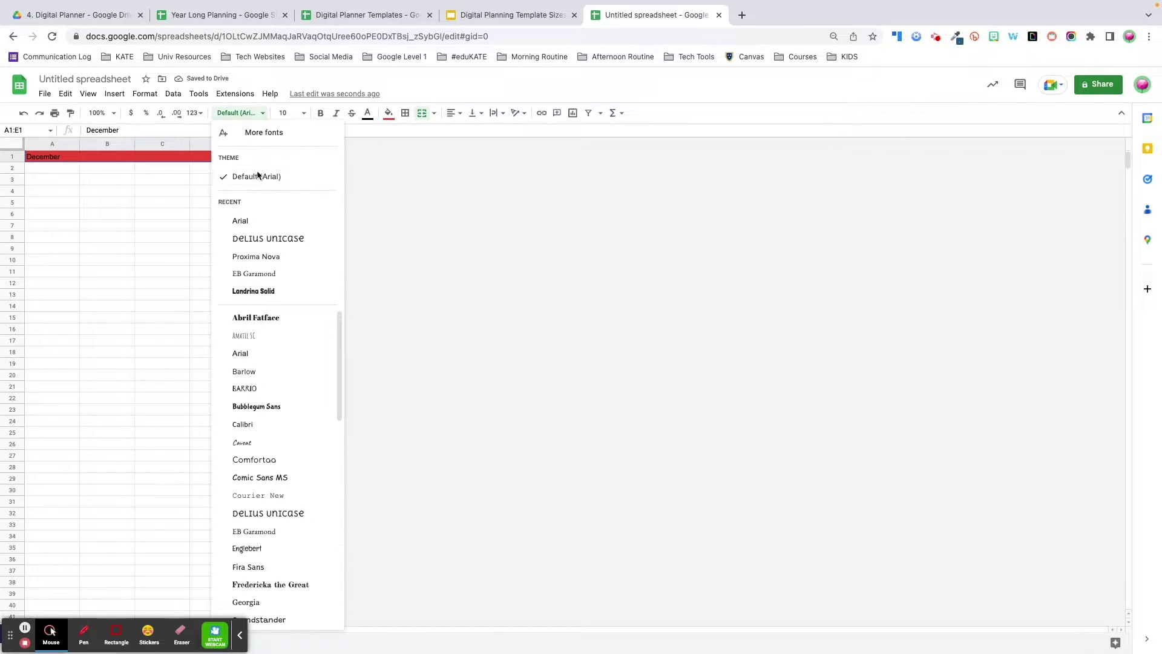
{"action": "left_click", "coordinate": [253, 237]}
{"action": "left_click", "coordinate": [299, 113]}
{"action": "left_click", "coordinate": [282, 307]}
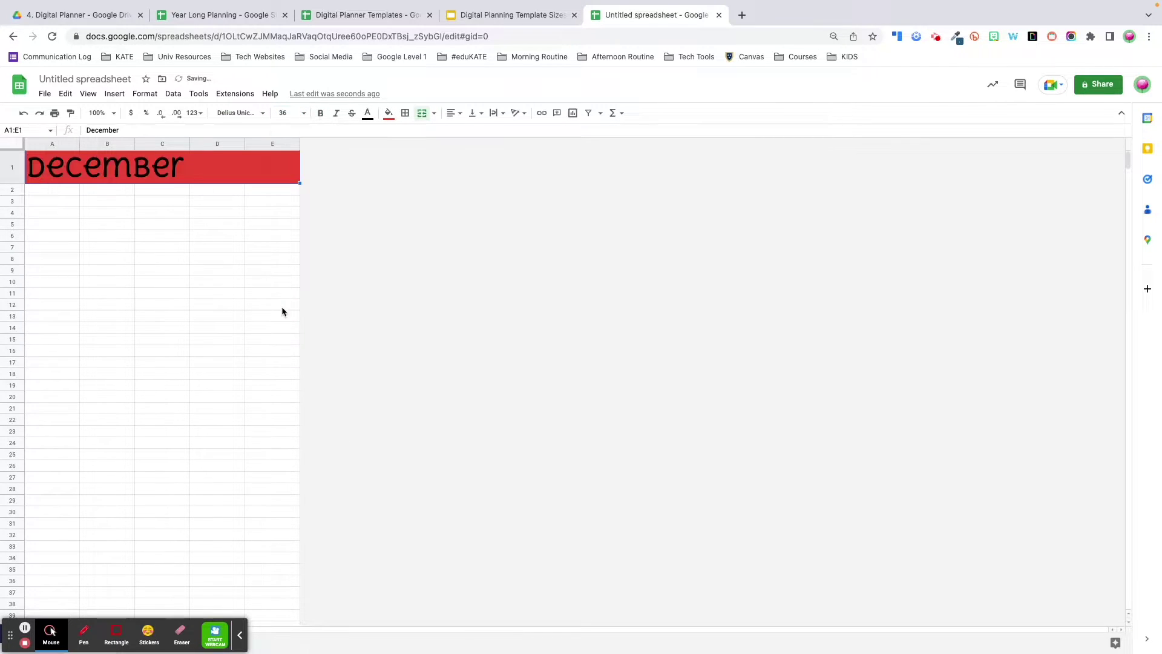
{"action": "left_click", "coordinate": [371, 116]}
{"action": "left_click", "coordinate": [474, 150]}
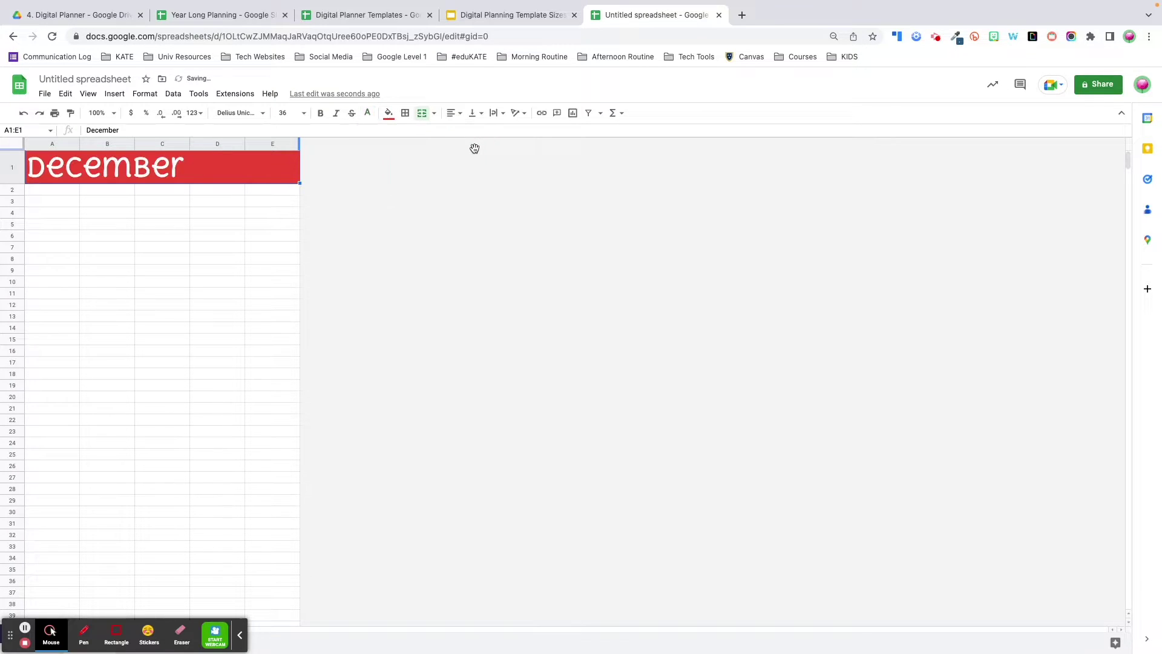
{"action": "left_click", "coordinate": [320, 119]}
{"action": "left_click", "coordinate": [337, 120]}
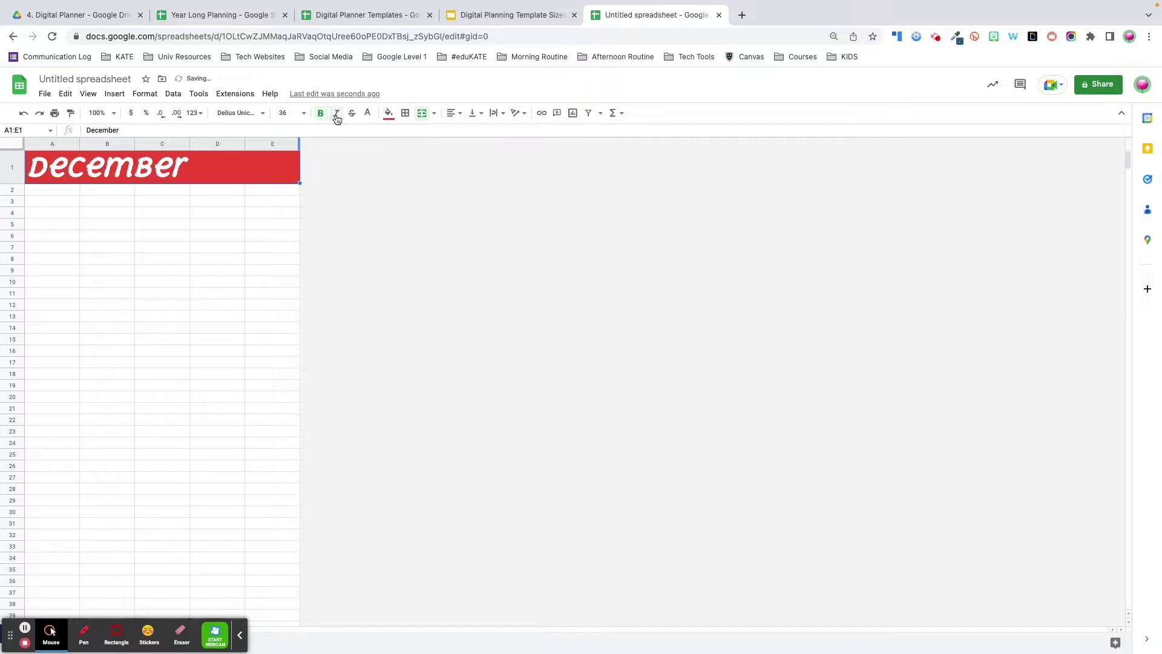
{"action": "left_click", "coordinate": [337, 120]}
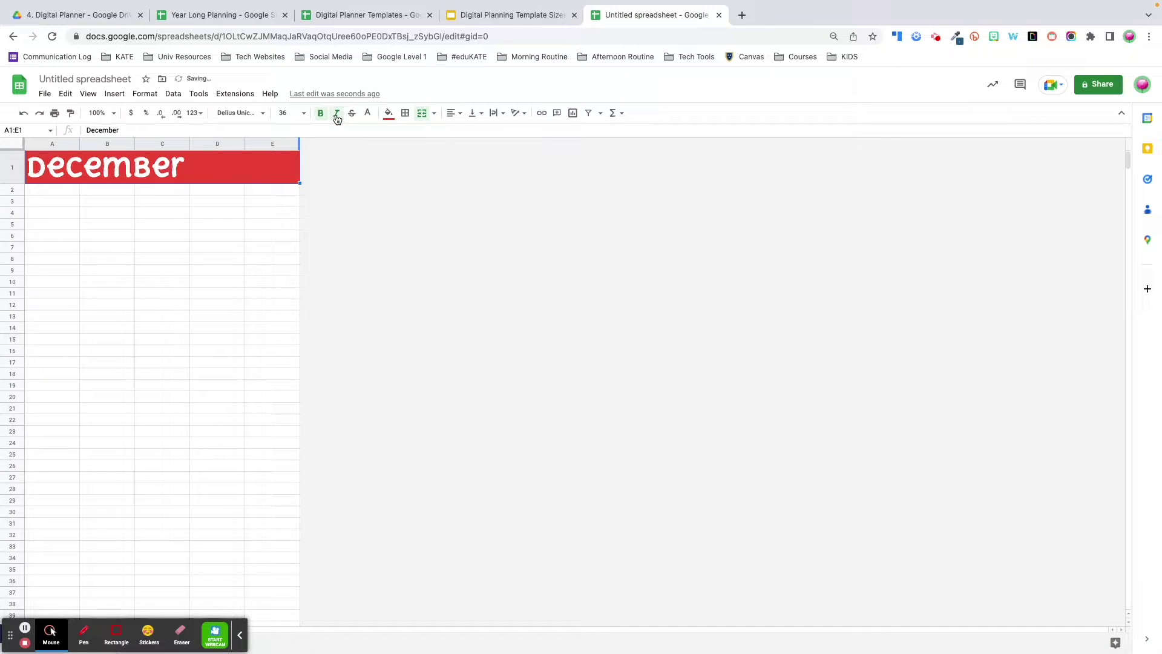
Center December horizontally and vertically, then try the Rotate up text rotation.
{"action": "left_click", "coordinate": [453, 113]}
{"action": "left_click", "coordinate": [464, 131]}
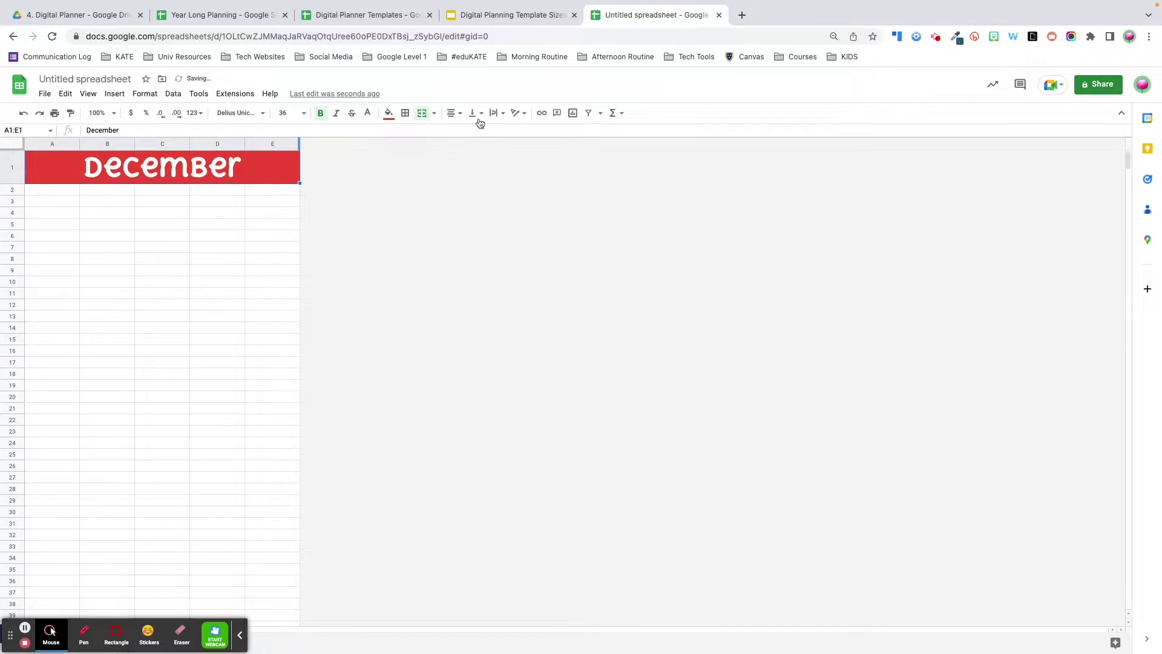
{"action": "left_click", "coordinate": [473, 113]}
{"action": "left_click", "coordinate": [487, 132]}
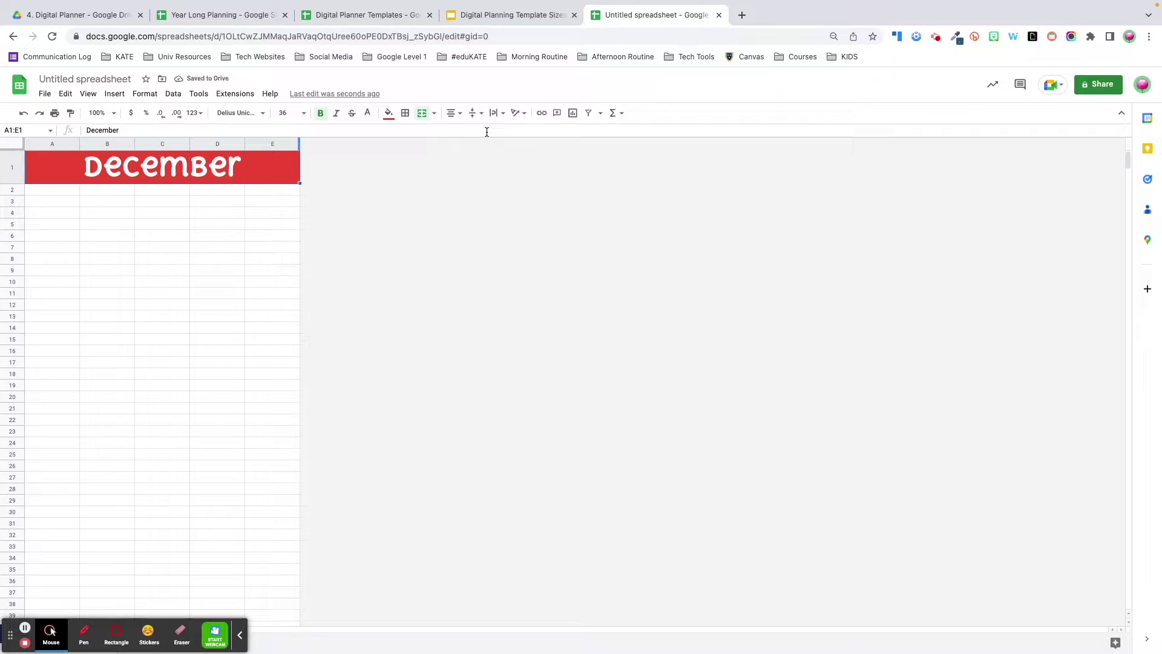
{"action": "left_click", "coordinate": [519, 113]}
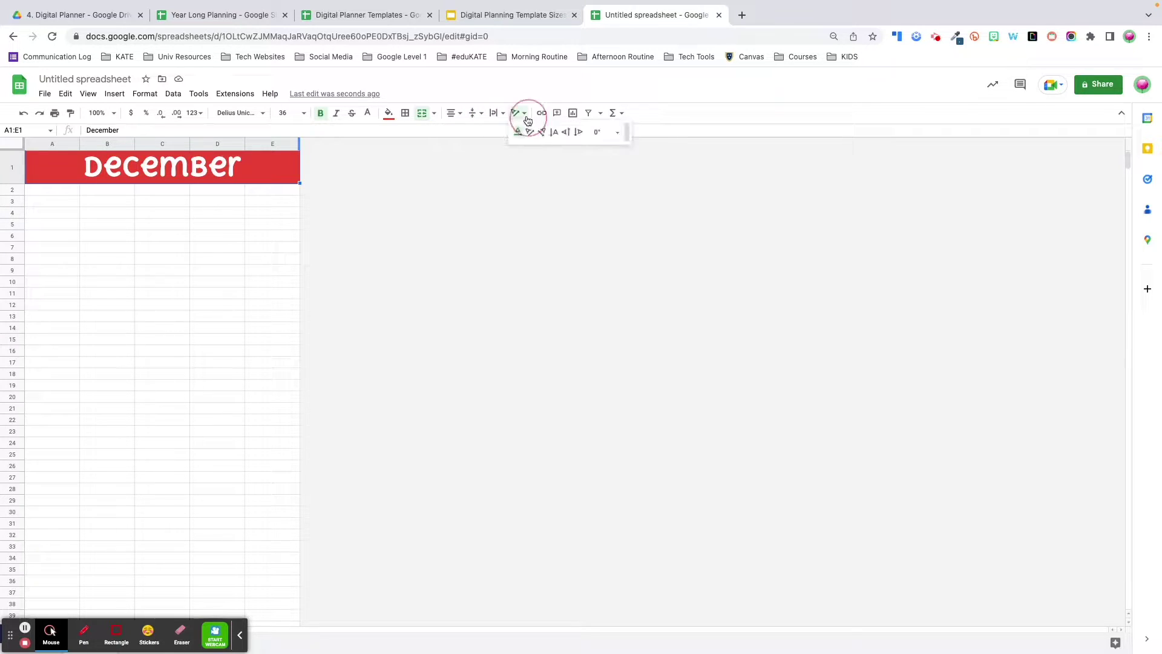
{"action": "left_click", "coordinate": [565, 132]}
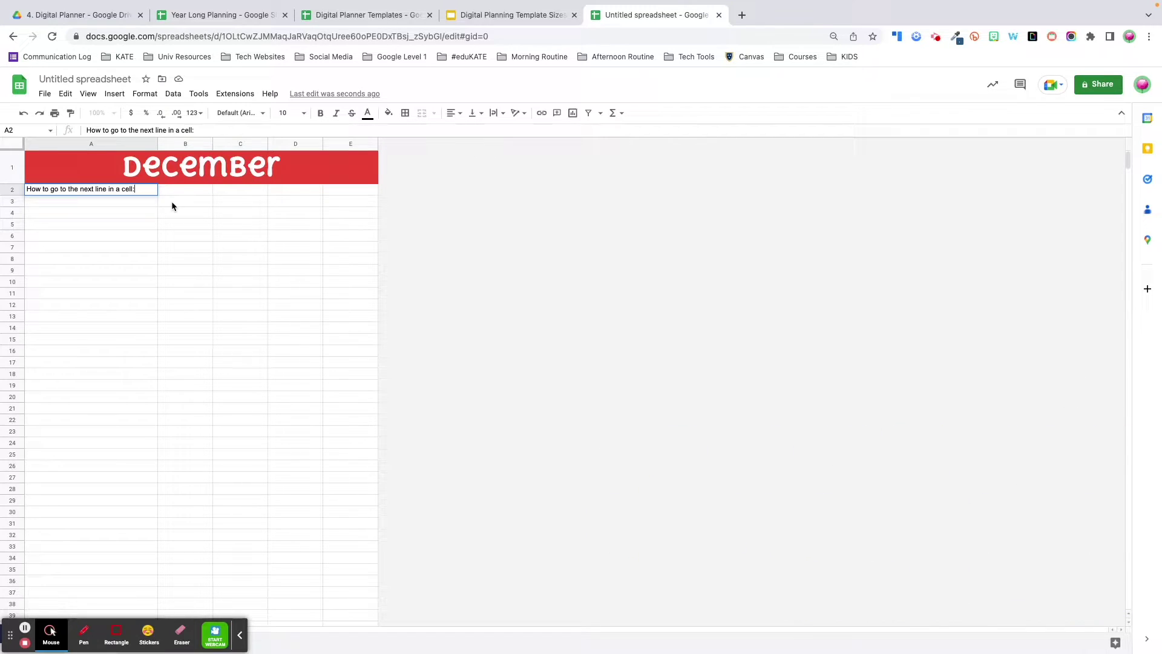
Add a second line reading 'CTRL + ENTER' to cell A2.
{"action": "key", "text": "Return"}
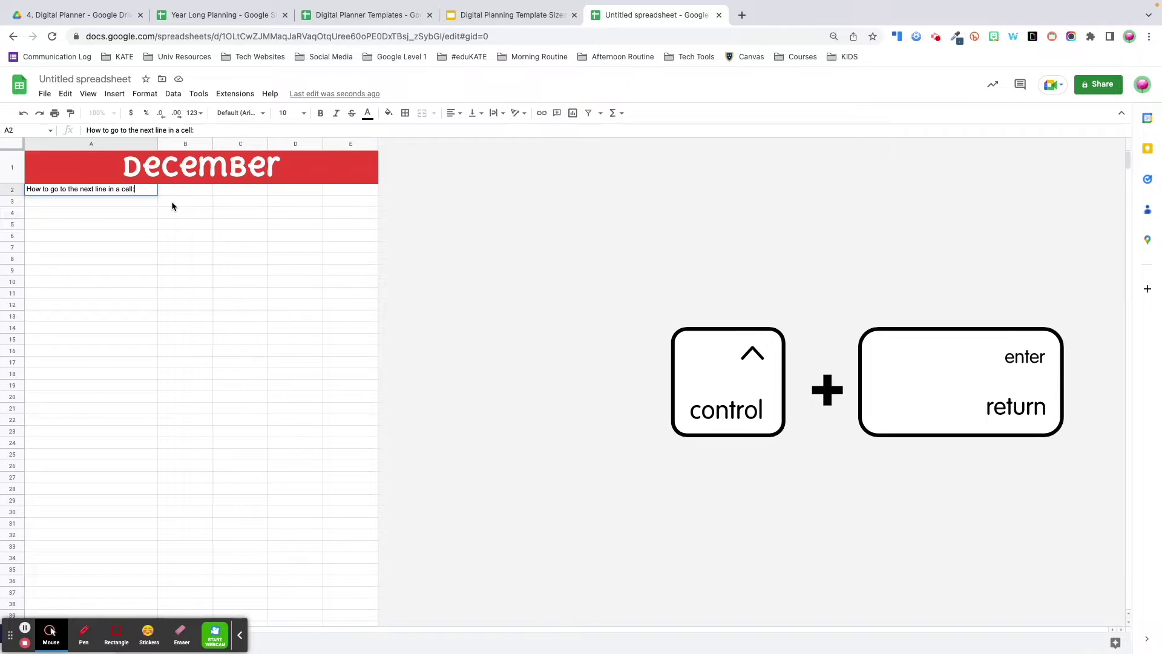
{"action": "key", "text": "ctrl+Return"}
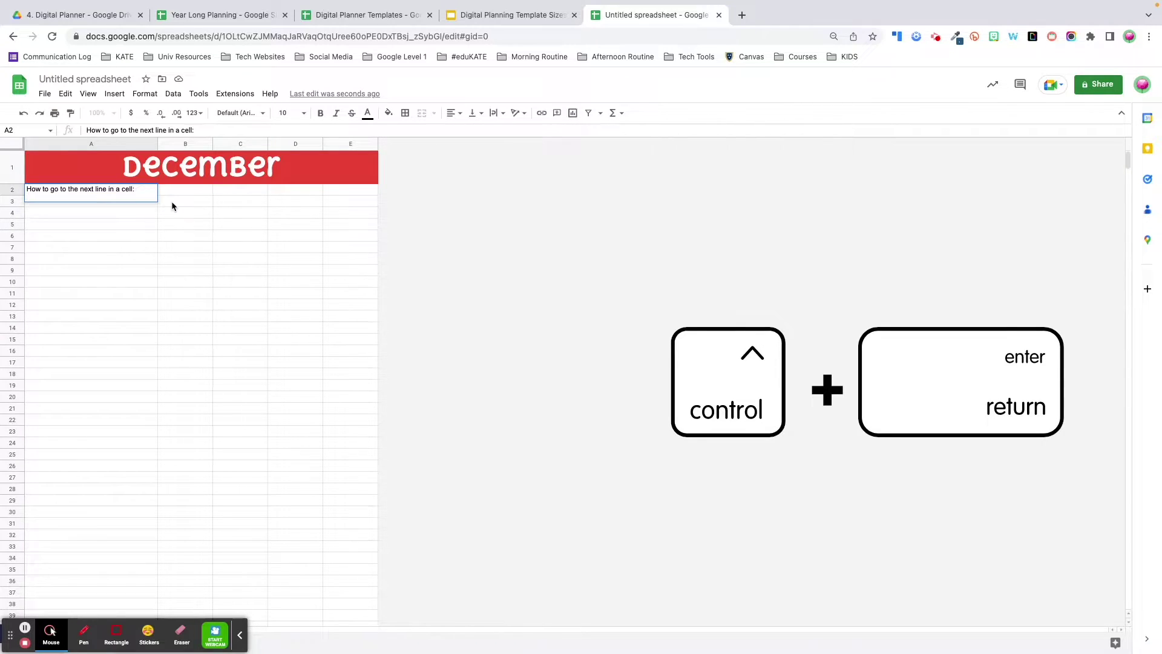
{"action": "type", "text": "CTRL + ENTER"}
{"action": "key", "text": "Return"}
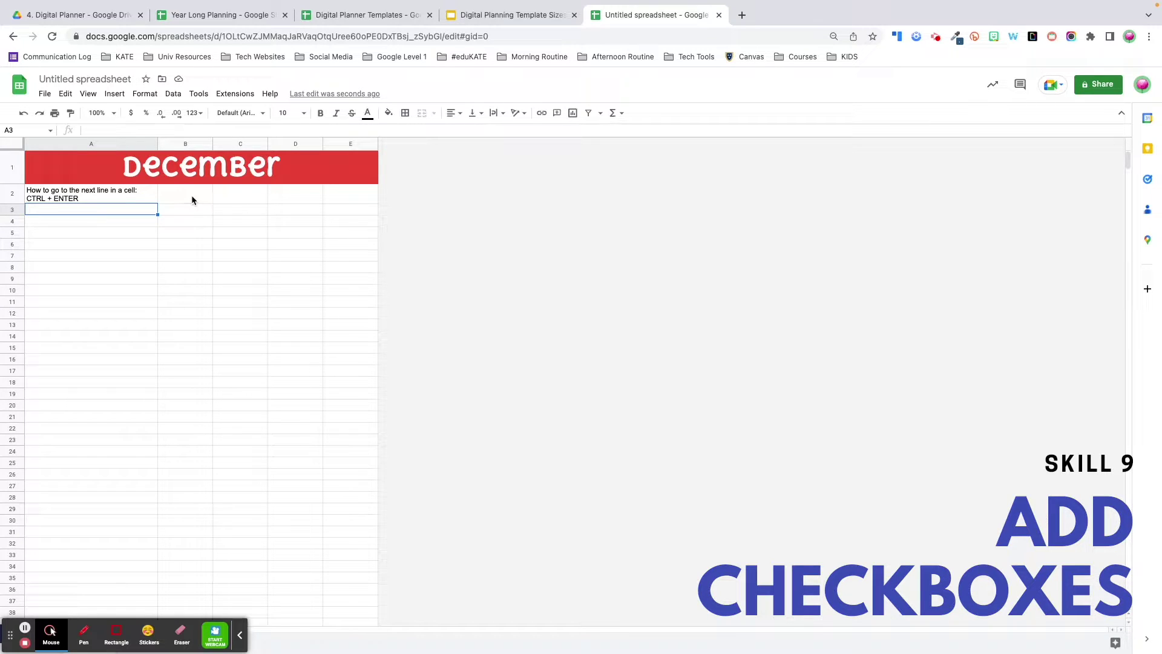
Insert checkboxes into cells B2:B19.
{"action": "left_click_drag", "start_coordinate": [194, 191], "coordinate": [192, 397]}
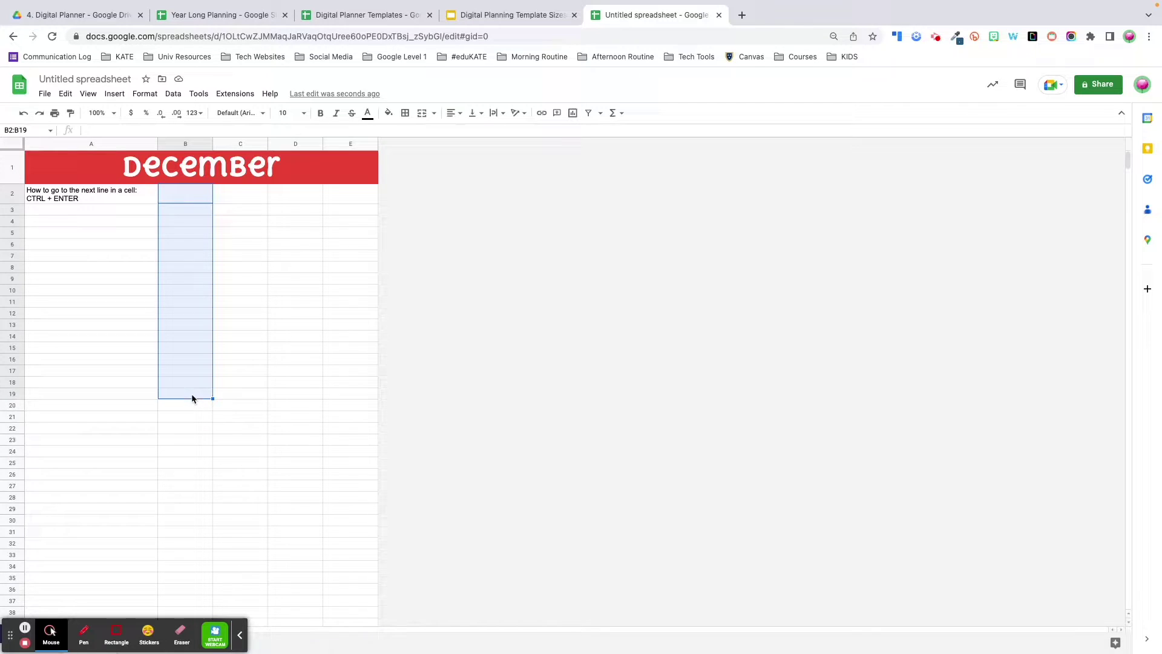
{"action": "left_click", "coordinate": [112, 94]}
{"action": "left_click", "coordinate": [163, 335]}
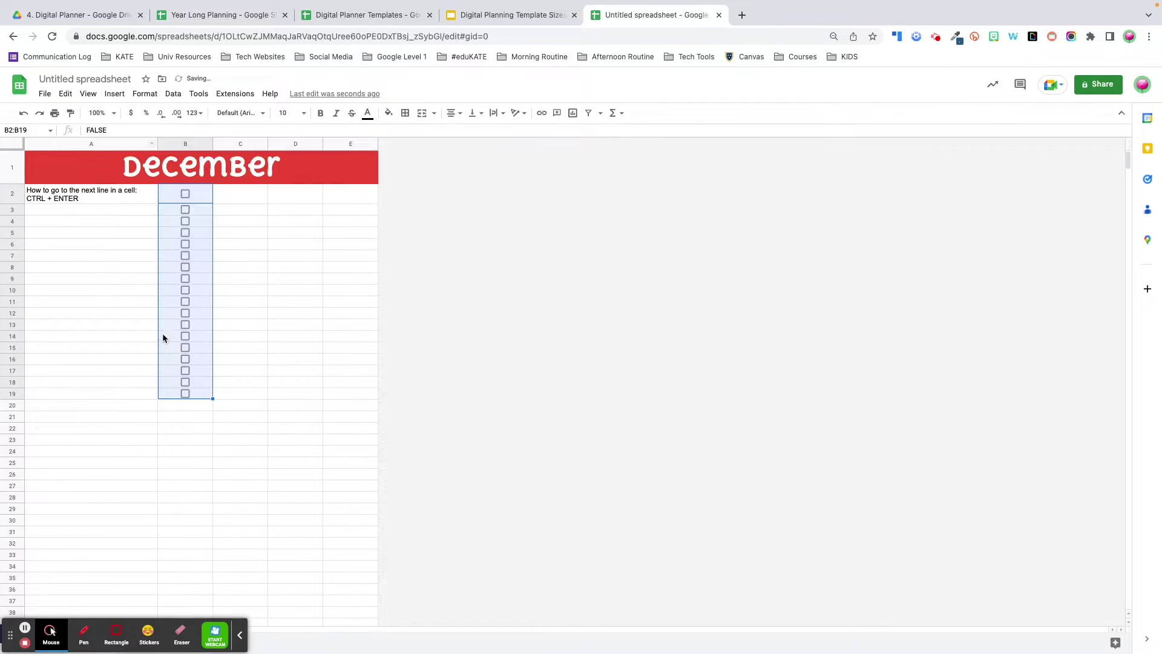
{"action": "left_click", "coordinate": [272, 302]}
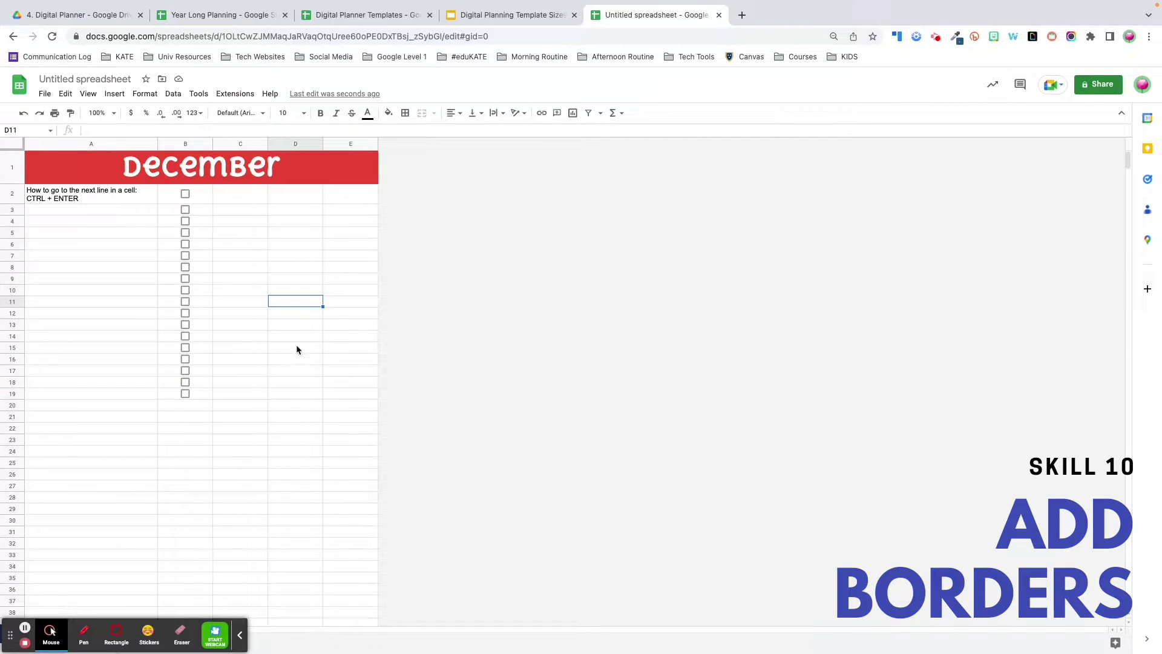
Give the B2:B19 checkbox range a thick red outer border.
{"action": "left_click_drag", "start_coordinate": [196, 193], "coordinate": [203, 393]}
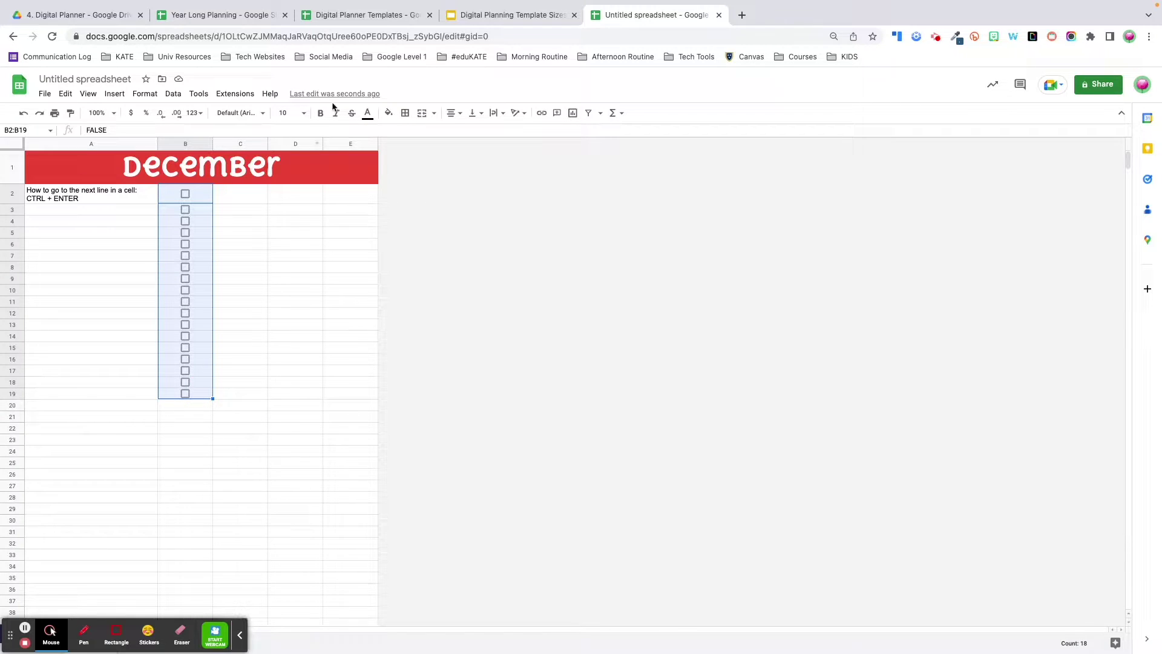
{"action": "left_click", "coordinate": [405, 114]}
{"action": "left_click", "coordinate": [495, 135]}
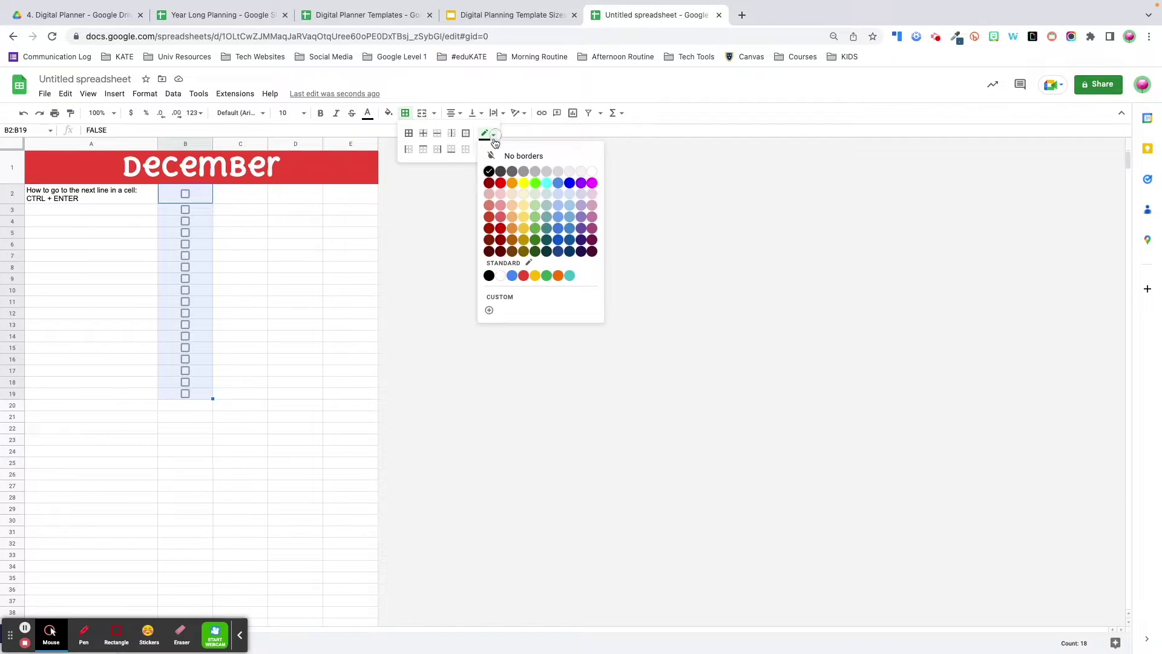
{"action": "left_click", "coordinate": [502, 188]}
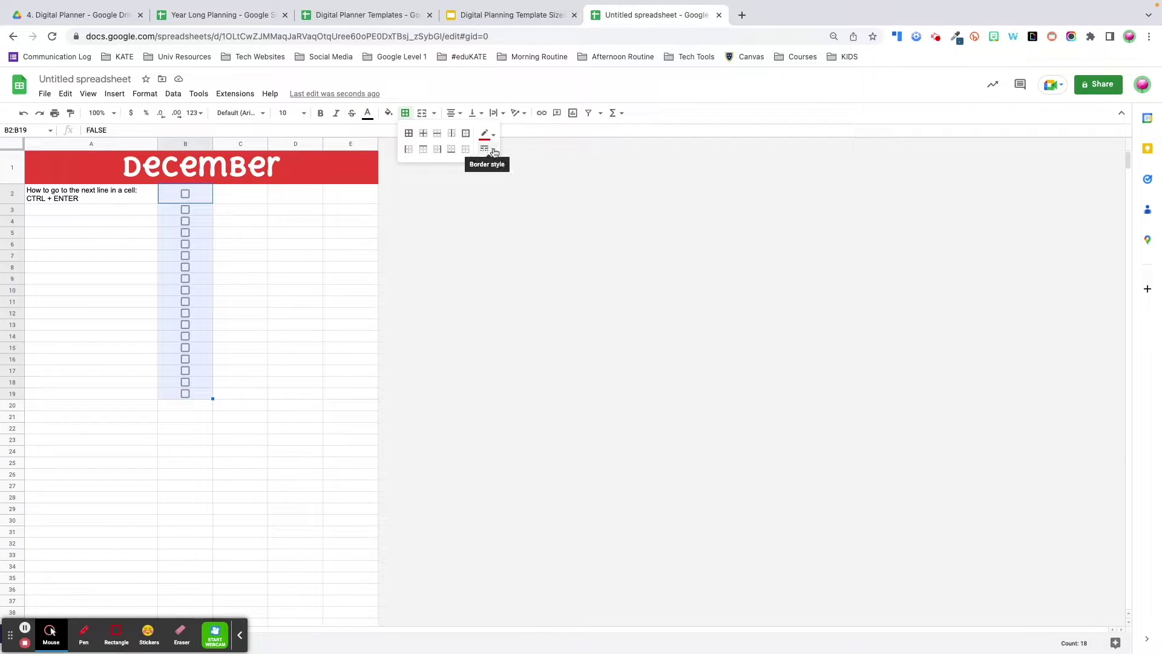
{"action": "left_click", "coordinate": [494, 152]}
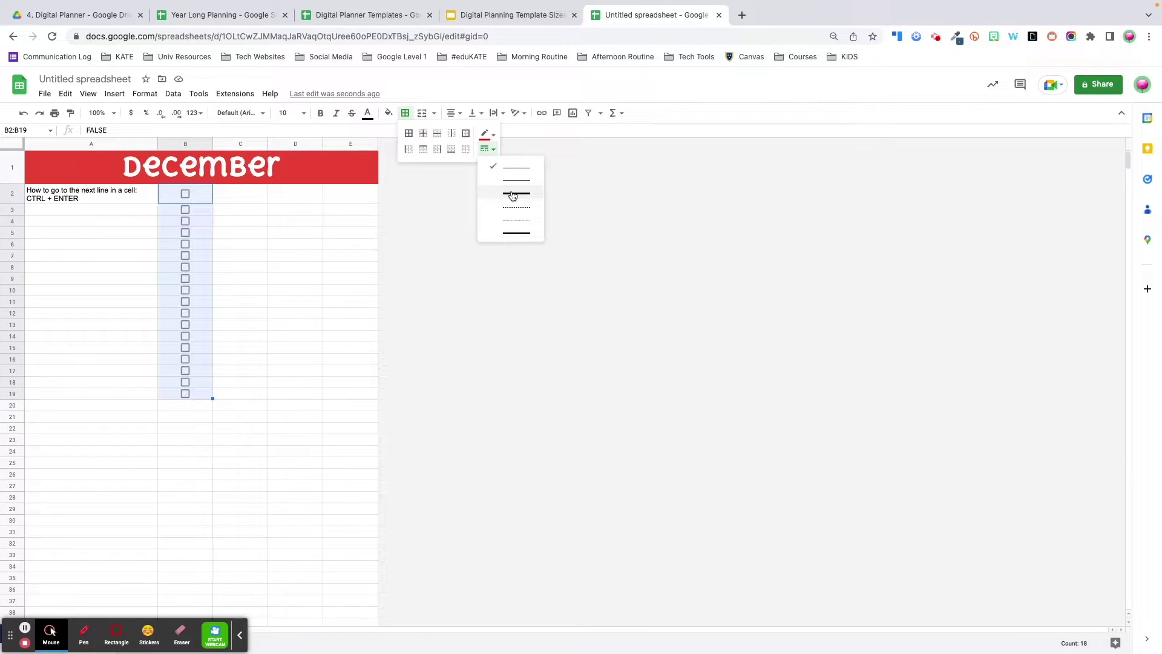
{"action": "left_click", "coordinate": [512, 193]}
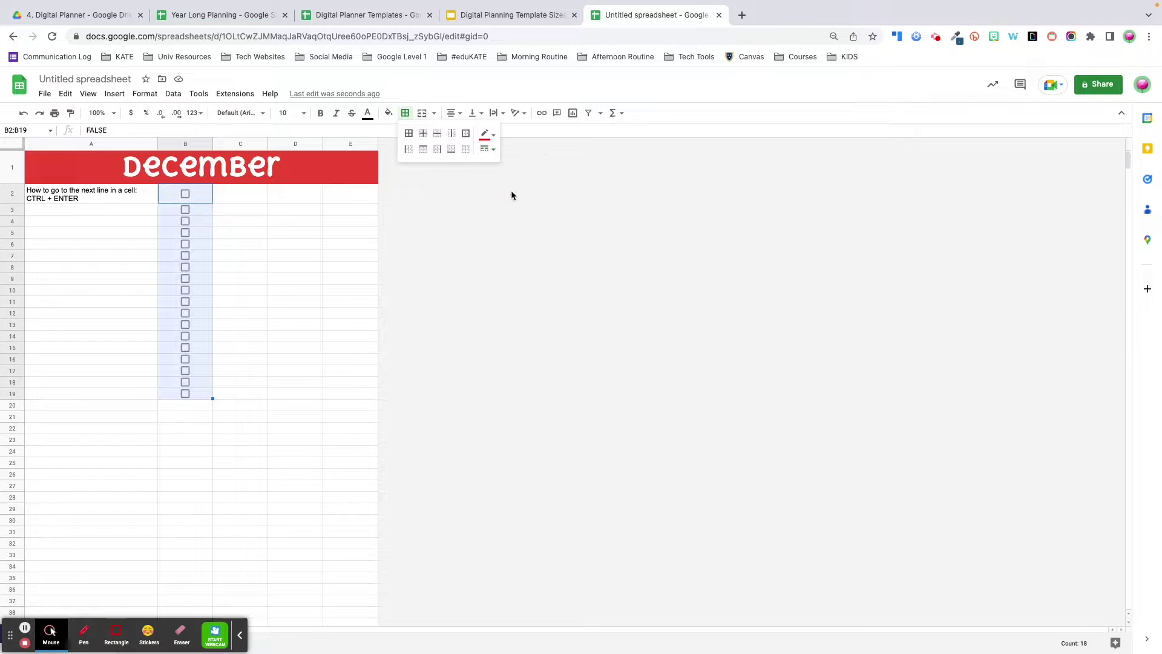
{"action": "left_click", "coordinate": [466, 135]}
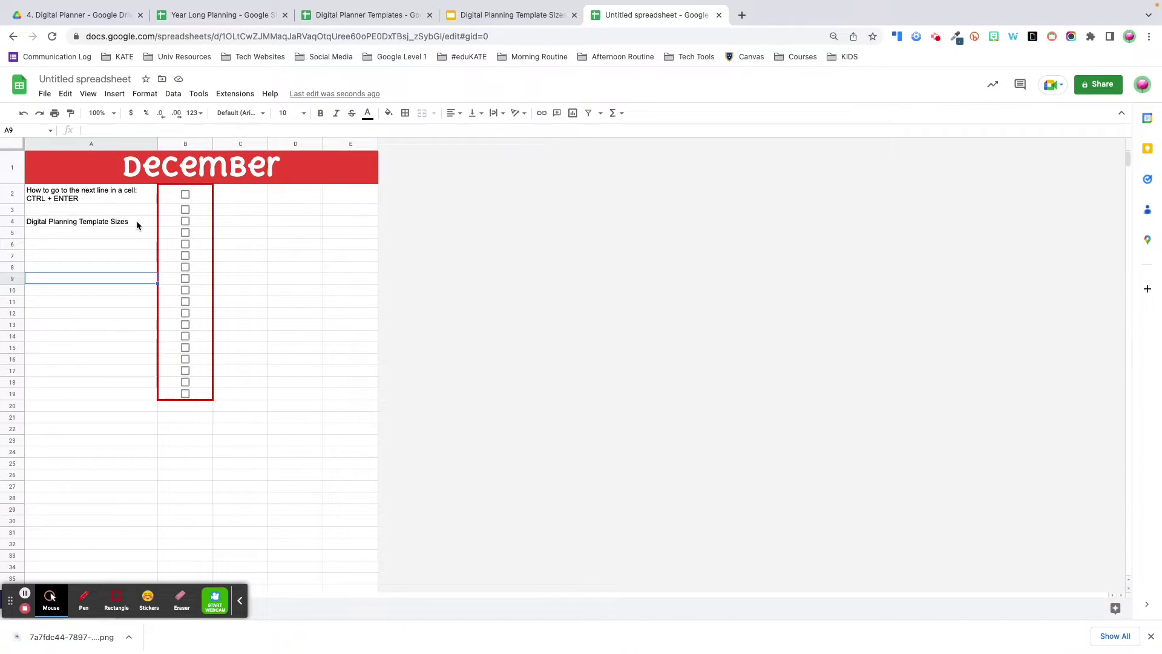
Select A4's 'Digital Planning Template Sizes' text for linking and copy the slide deck's URL.
{"action": "double_click", "coordinate": [136, 222]}
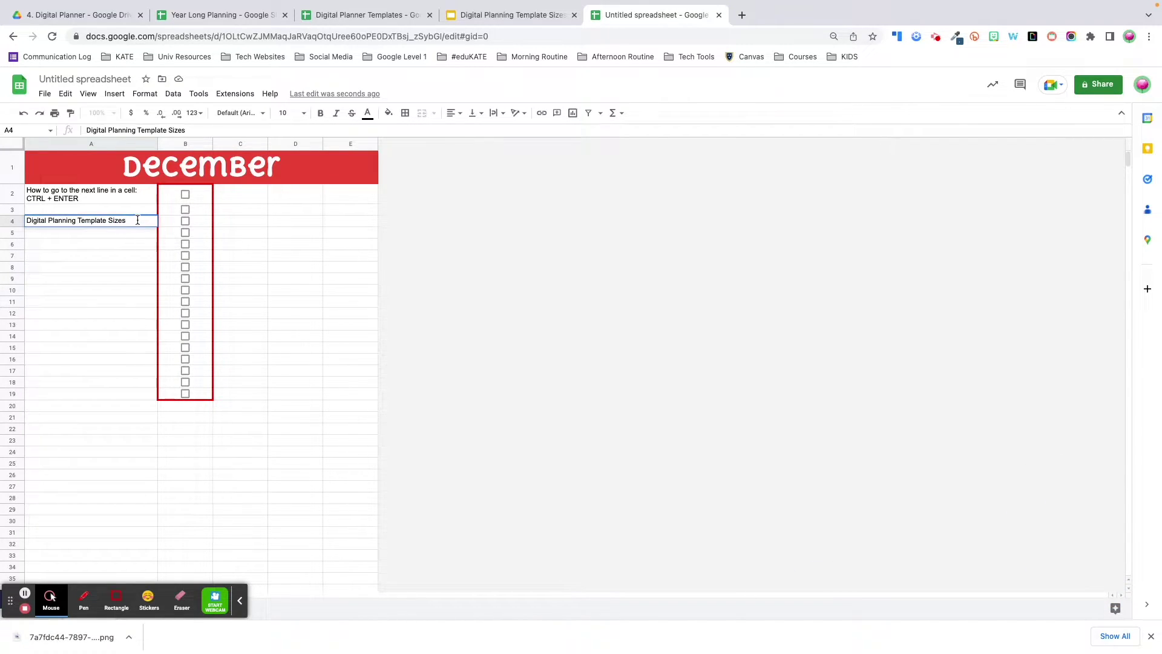
{"action": "left_click_drag", "start_coordinate": [138, 220], "coordinate": [25, 225]}
{"action": "left_click", "coordinate": [541, 113]}
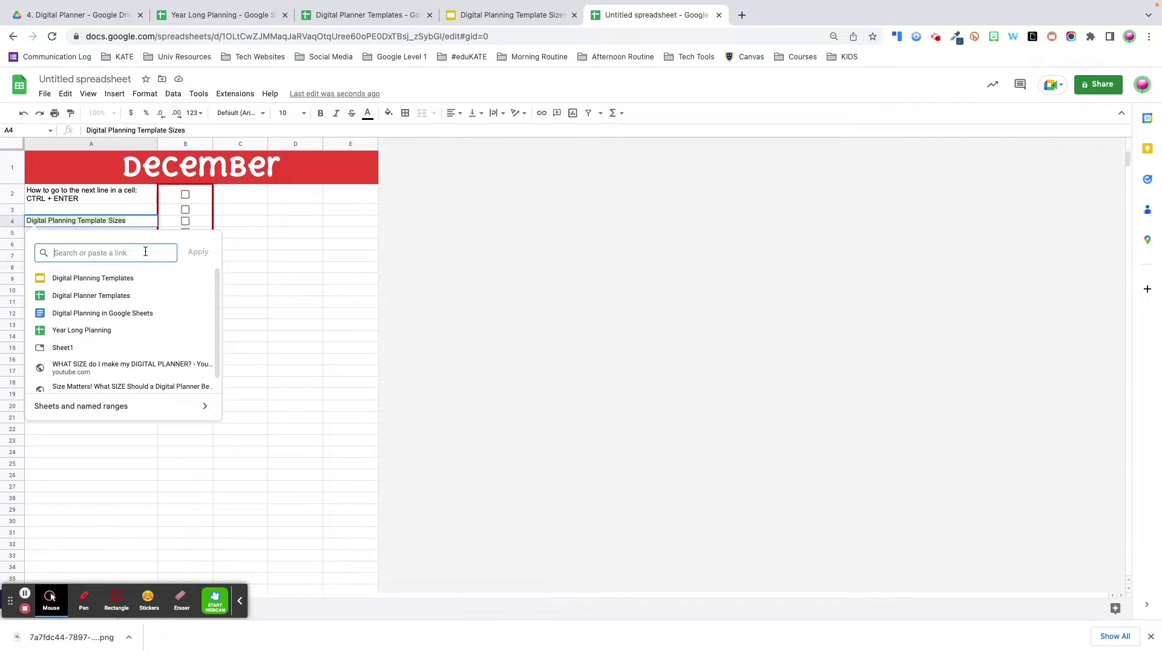
{"action": "left_click", "coordinate": [208, 406]}
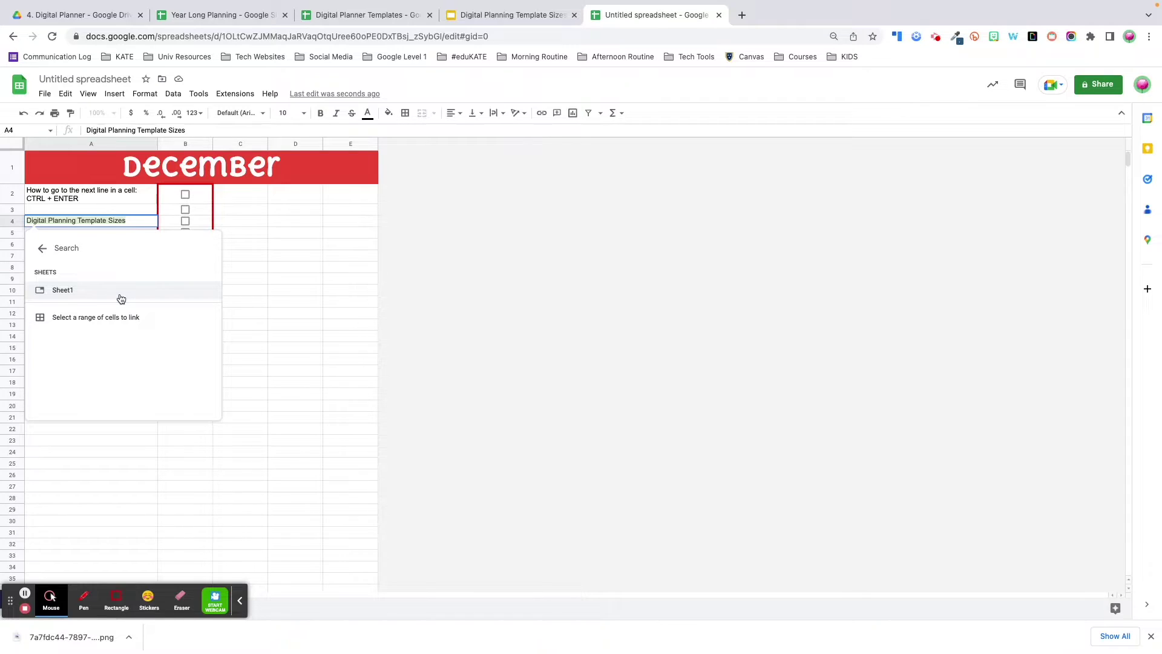
{"action": "left_click", "coordinate": [524, 16]}
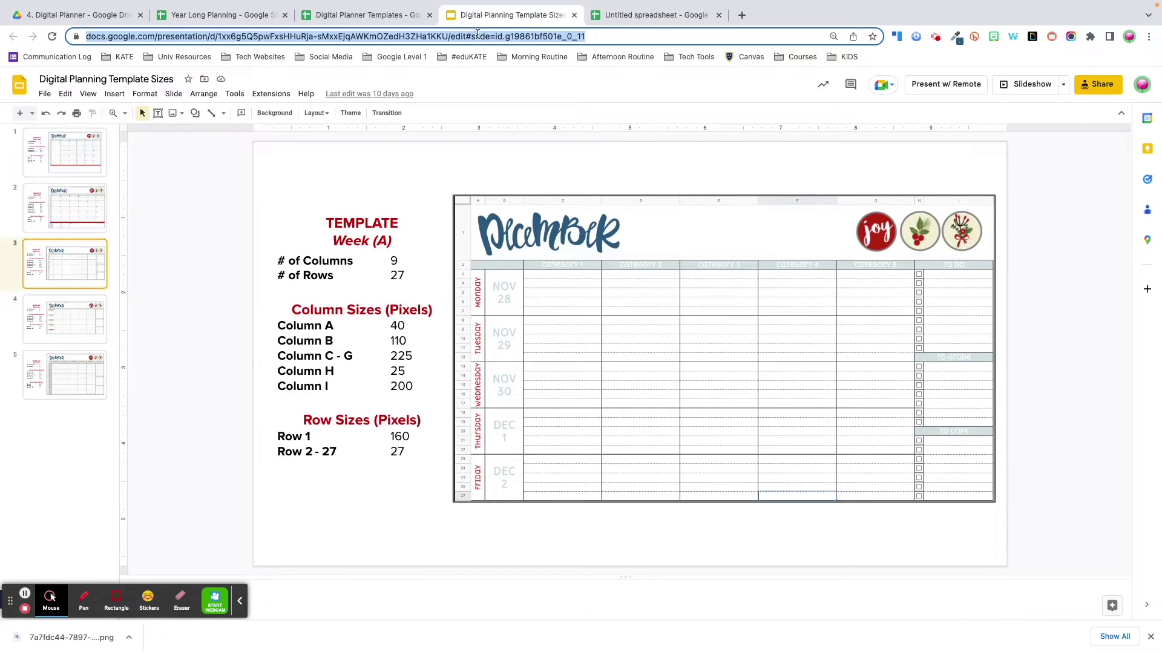
{"action": "left_click", "coordinate": [478, 35]}
{"action": "key", "text": "ctrl+a"}
{"action": "key", "text": "ctrl+c"}
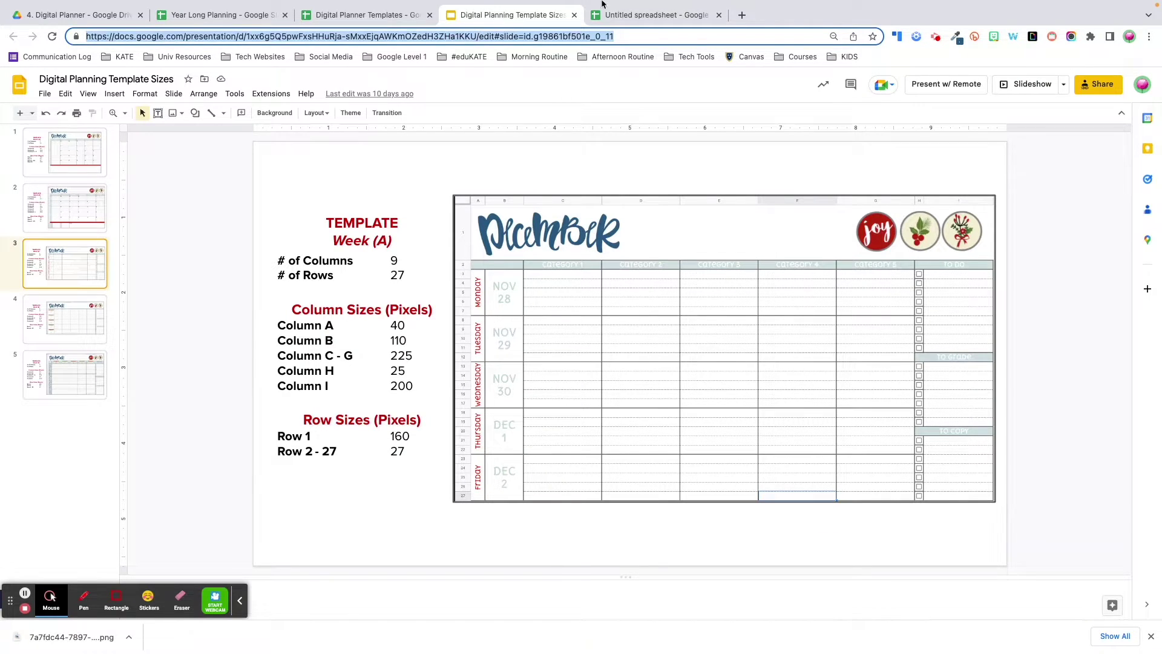
Paste the slide deck URL as A4's link and apply it.
{"action": "left_click", "coordinate": [648, 12]}
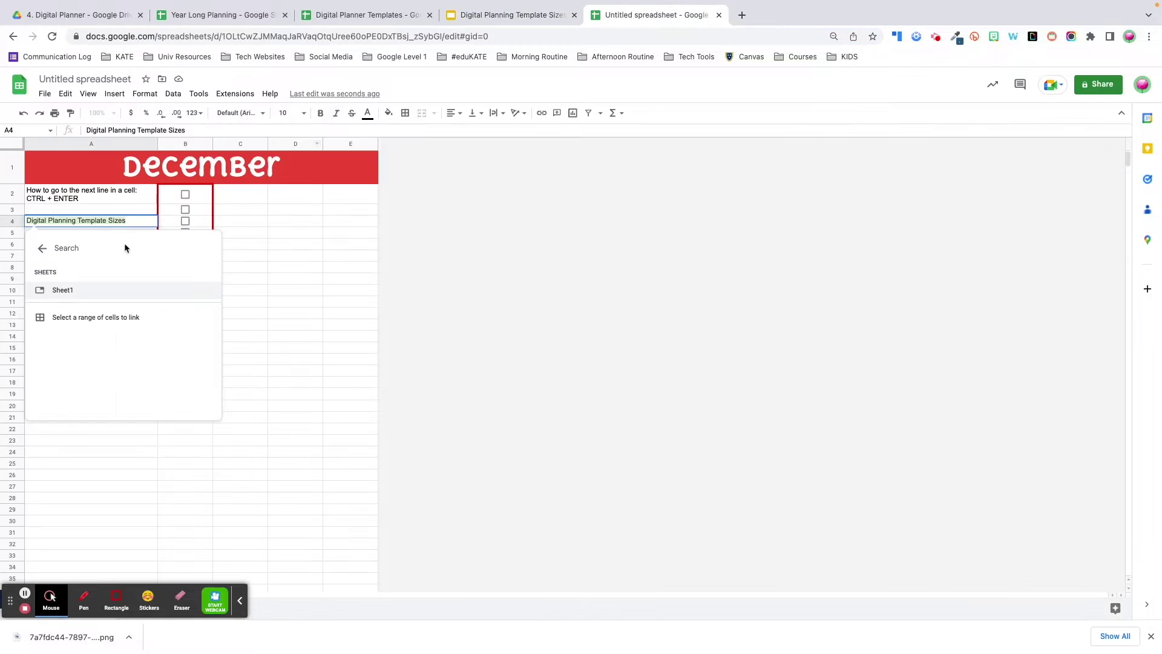
{"action": "left_click", "coordinate": [37, 247]}
{"action": "key", "text": "ctrl+v"}
{"action": "left_click", "coordinate": [202, 255]}
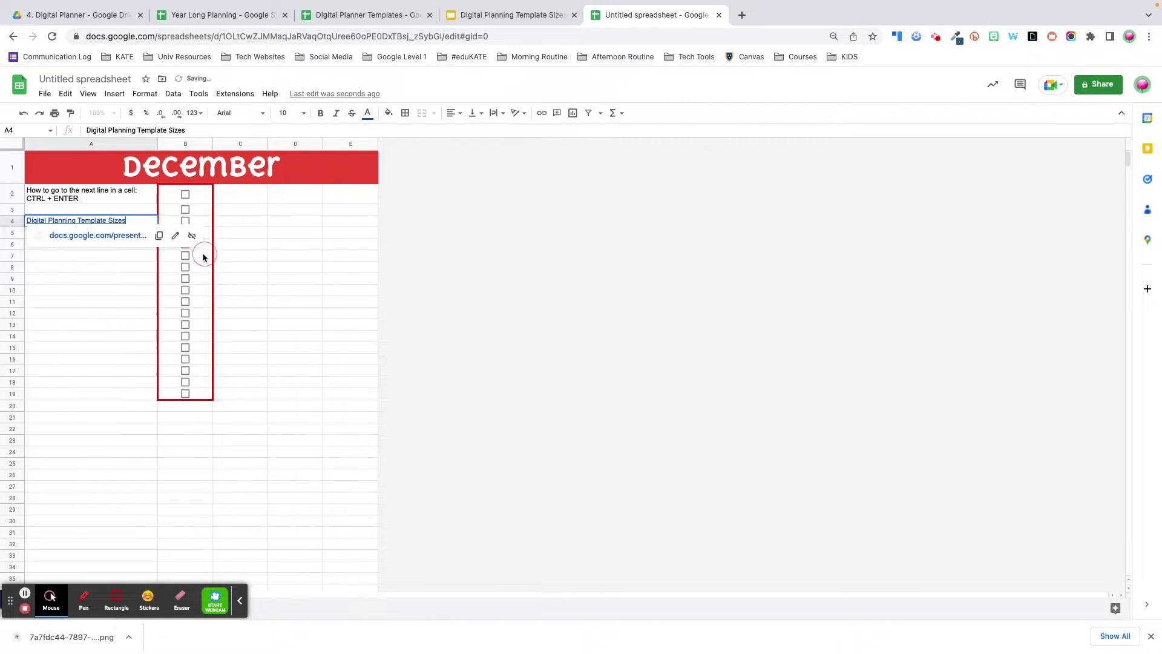
{"action": "left_click", "coordinate": [100, 245]}
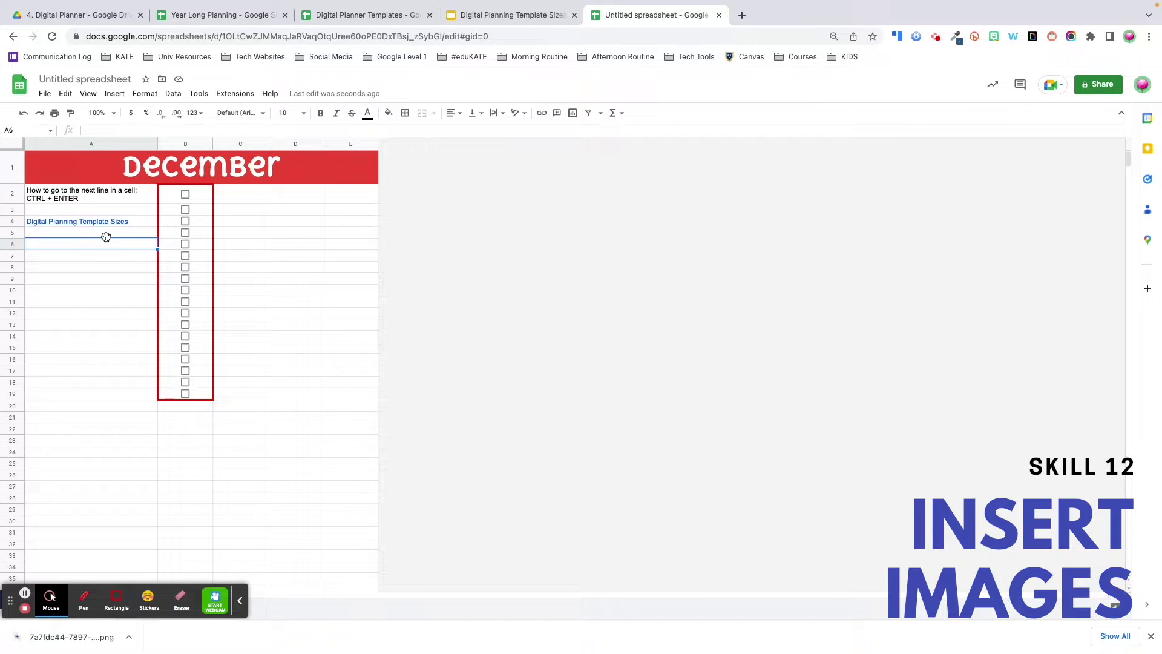
Select the merged December header and open Insert > Image.
{"action": "left_click", "coordinate": [335, 175]}
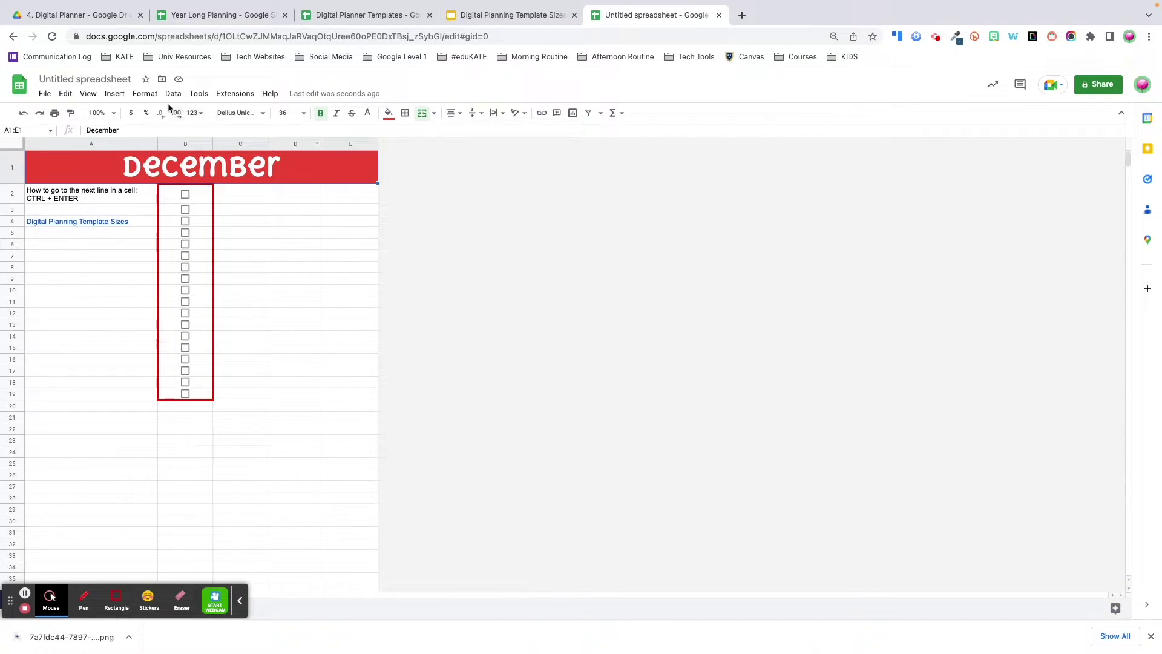
{"action": "left_click", "coordinate": [114, 94]}
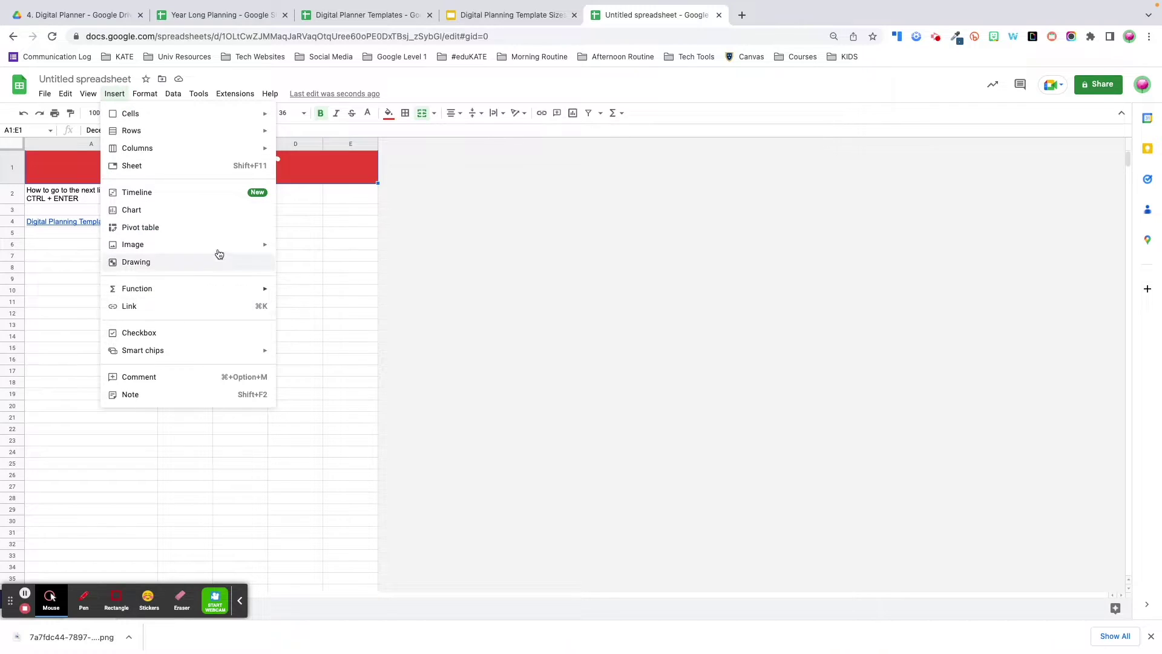
{"action": "mouse_move", "coordinate": [220, 252]}
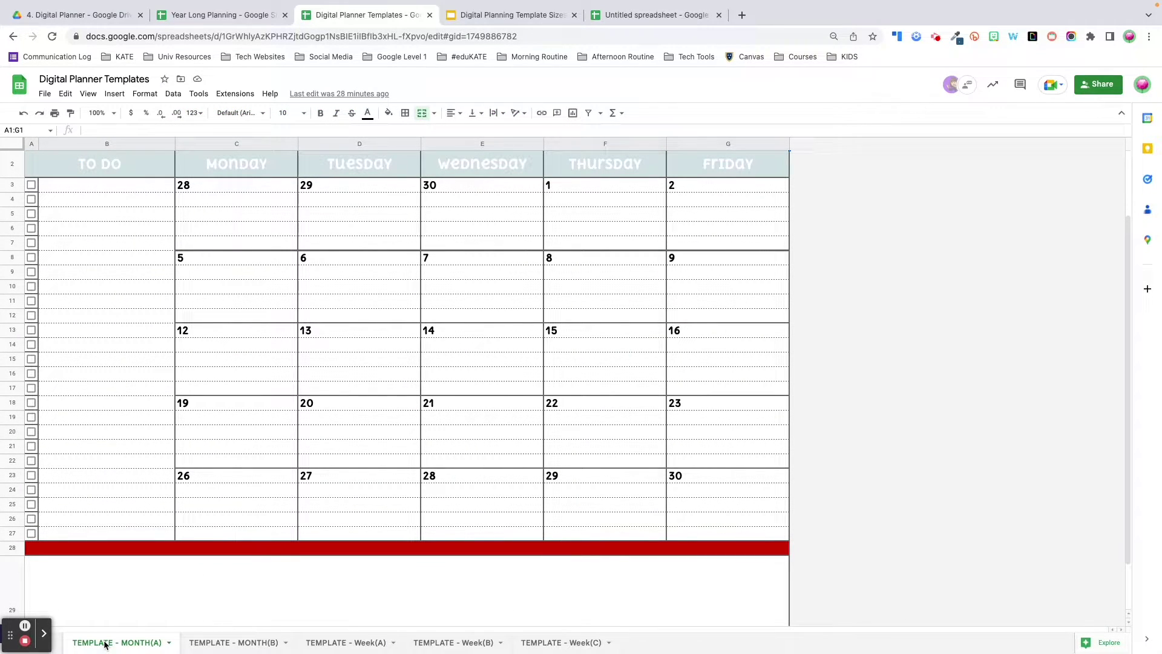
Browse the TEMPLATE - Week(A) and Week(B) sheets, then go to the split-screen desktop.
{"action": "left_click", "coordinate": [359, 643]}
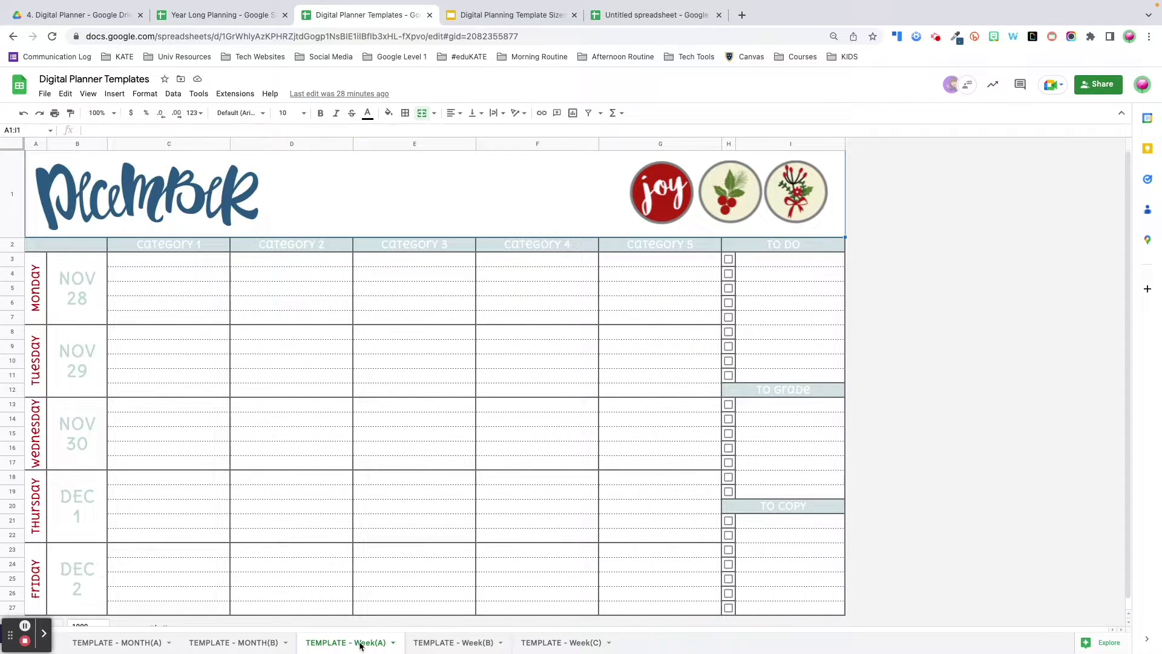
{"action": "key", "text": "ctrl+shift+Page_Down"}
{"action": "key", "text": "ctrl+shift+Page_Down"}
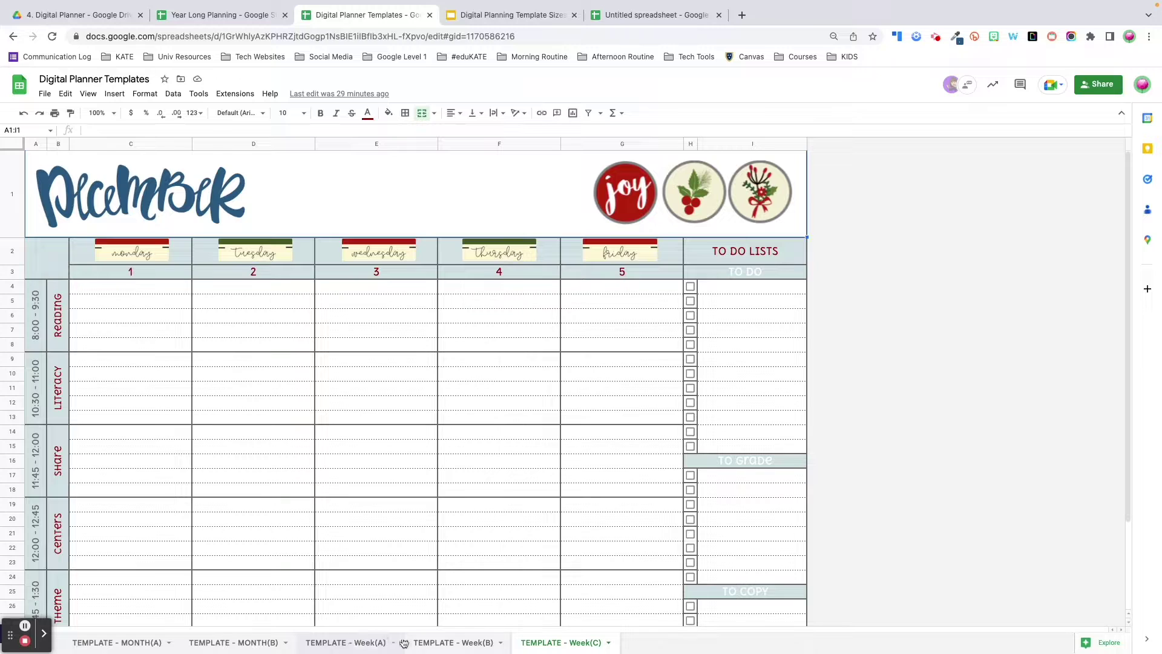
{"action": "left_click", "coordinate": [438, 644]}
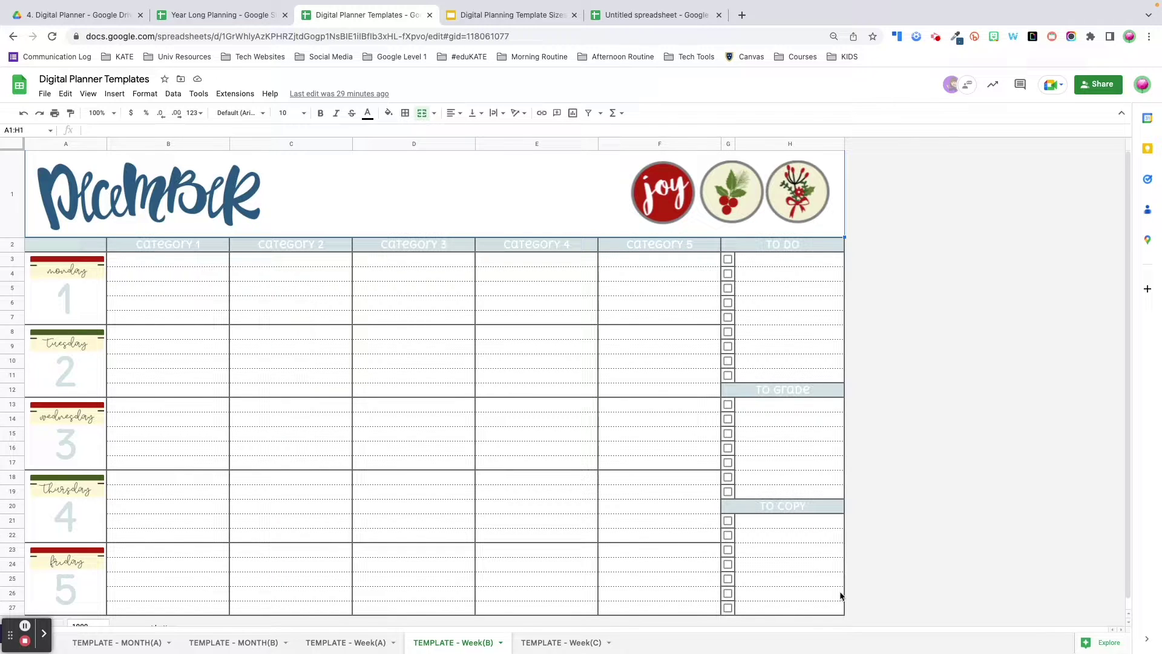
{"action": "key", "text": "ctrl+Right"}
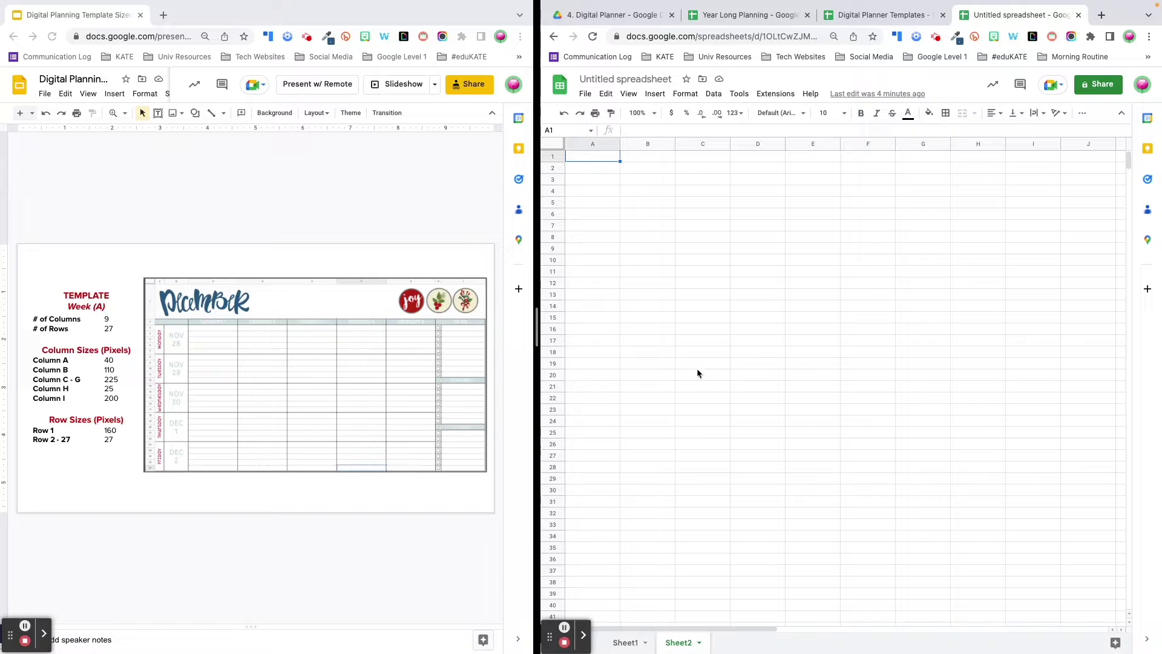
Resize column A to 40 pixels and column B to 110 pixels on Sheet2.
{"action": "scroll", "coordinate": [696, 368], "scroll_direction": "down", "scroll_amount": 1}
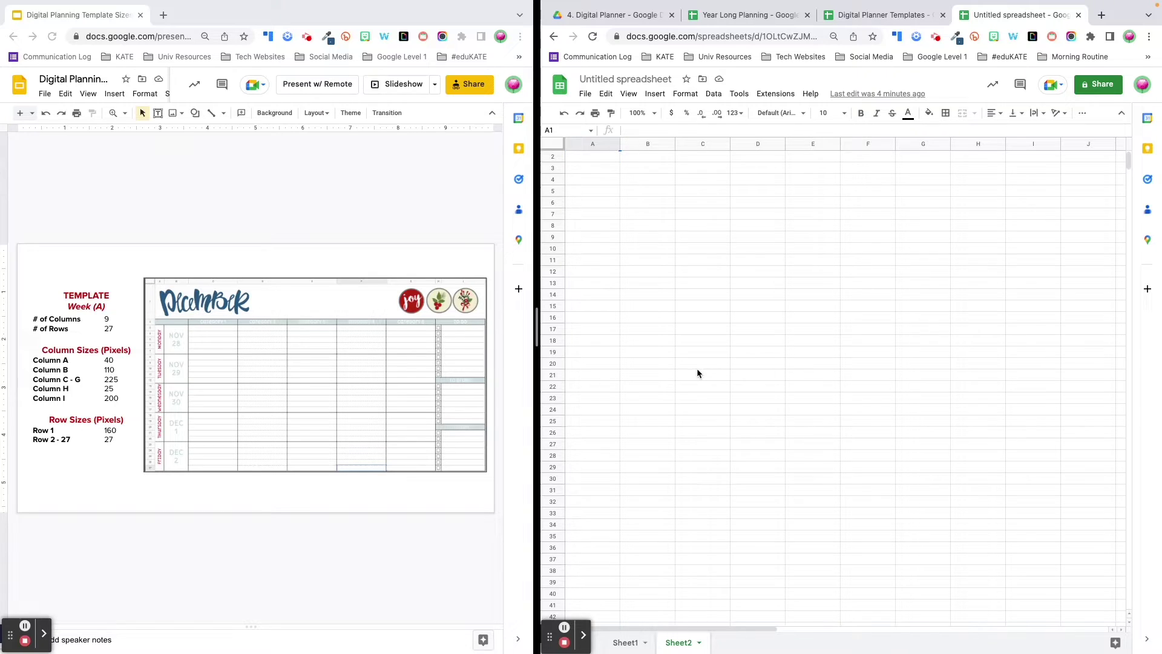
{"action": "scroll", "coordinate": [594, 180], "scroll_direction": "up", "scroll_amount": 1}
{"action": "right_click", "coordinate": [590, 143]}
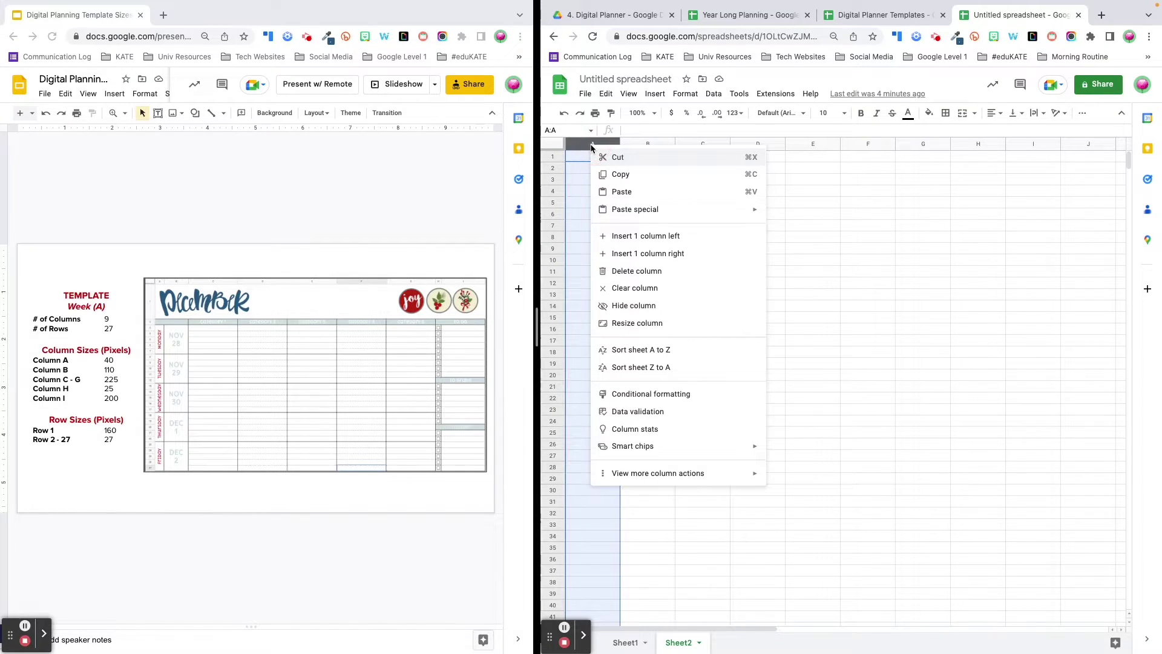
{"action": "left_click", "coordinate": [665, 324]}
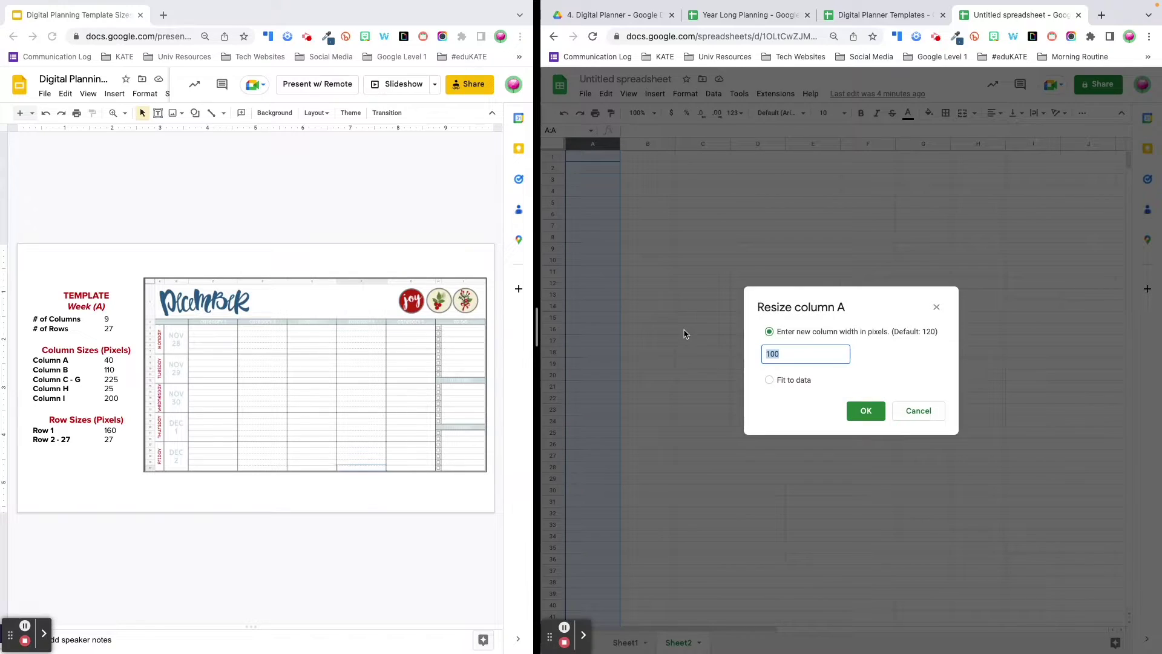
{"action": "type", "text": "40"}
{"action": "left_click", "coordinate": [866, 411]}
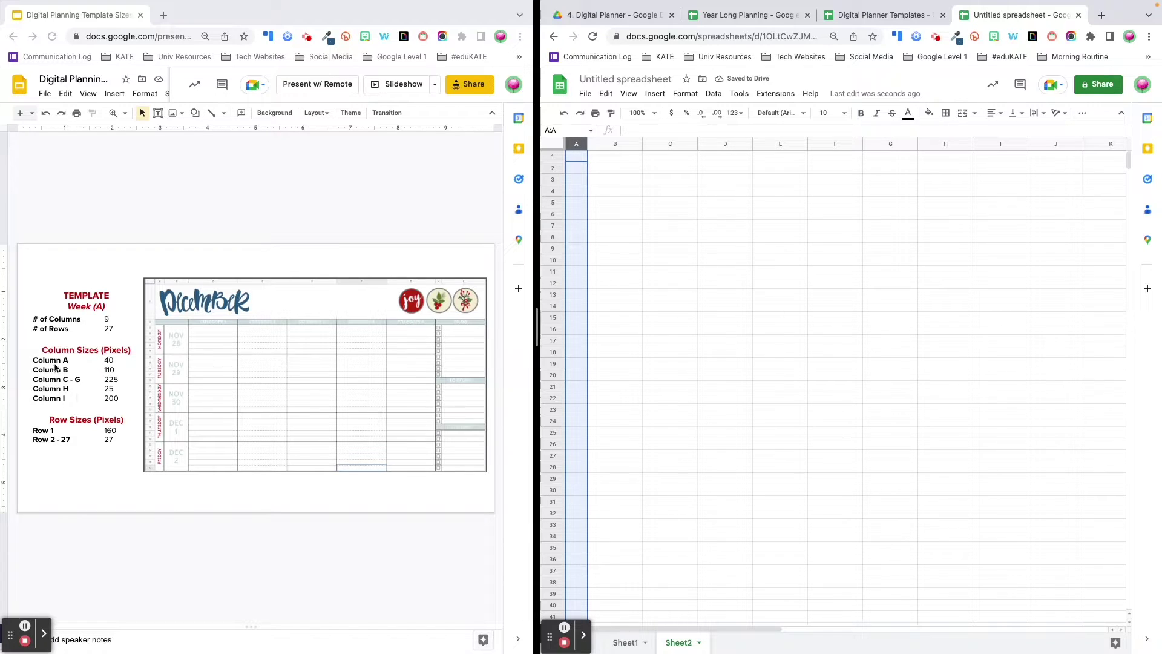
{"action": "left_click", "coordinate": [620, 143]}
{"action": "right_click", "coordinate": [617, 145]}
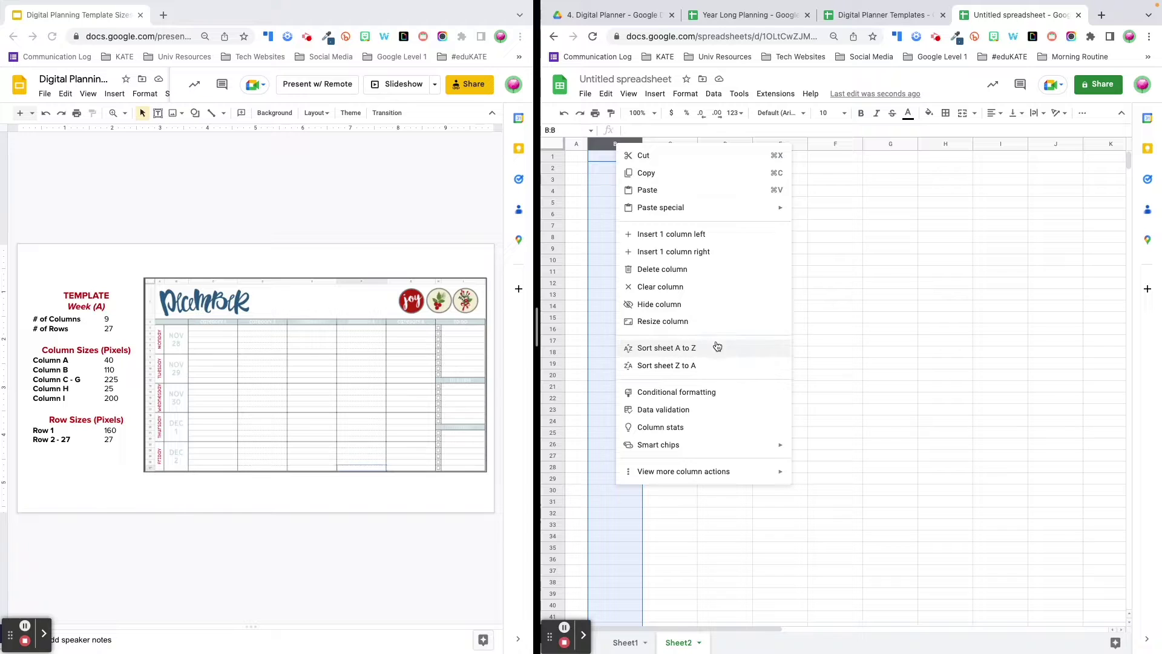
{"action": "left_click", "coordinate": [705, 319]}
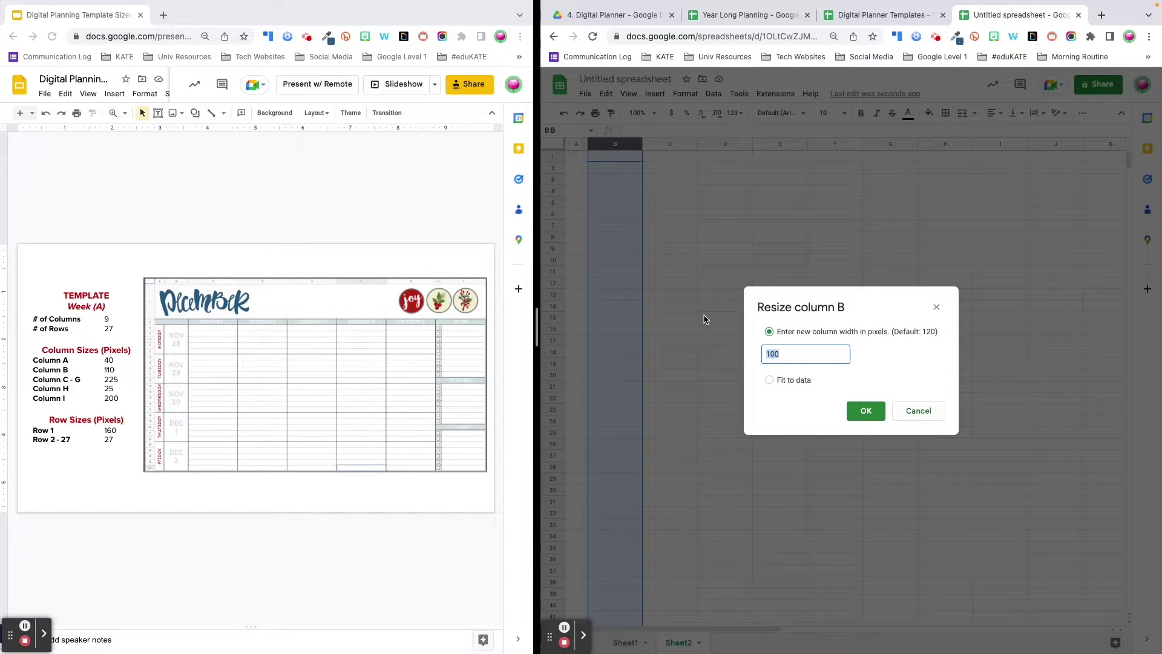
{"action": "type", "text": "110"}
{"action": "key", "text": "Return"}
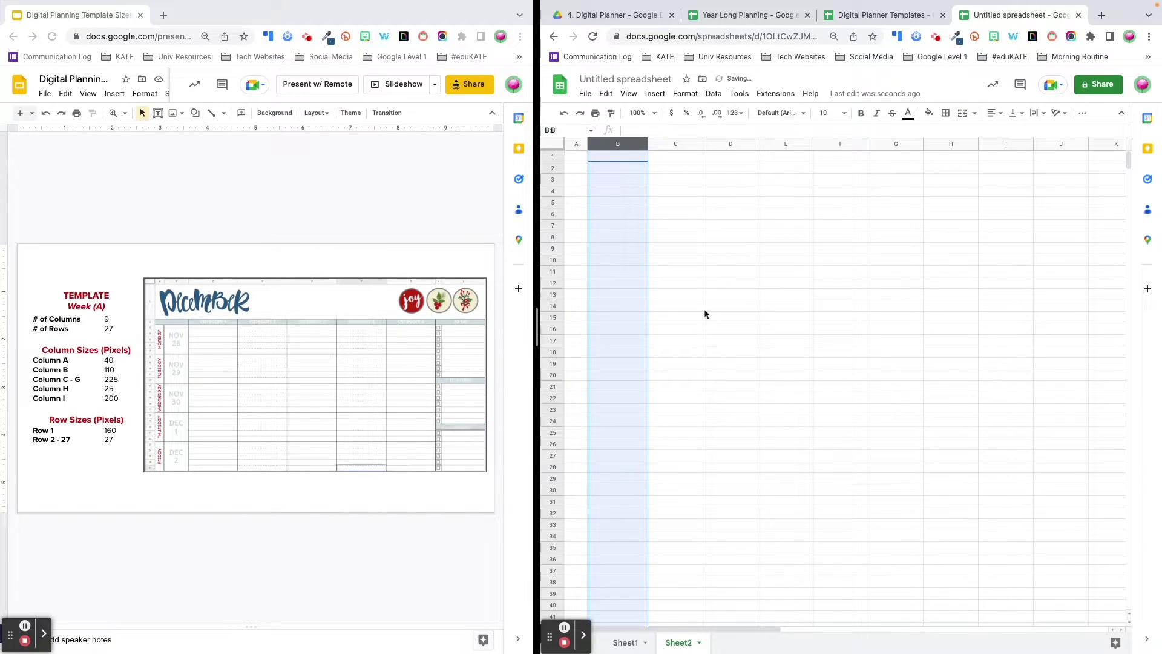
{"action": "left_click_drag", "start_coordinate": [673, 142], "coordinate": [907, 140]}
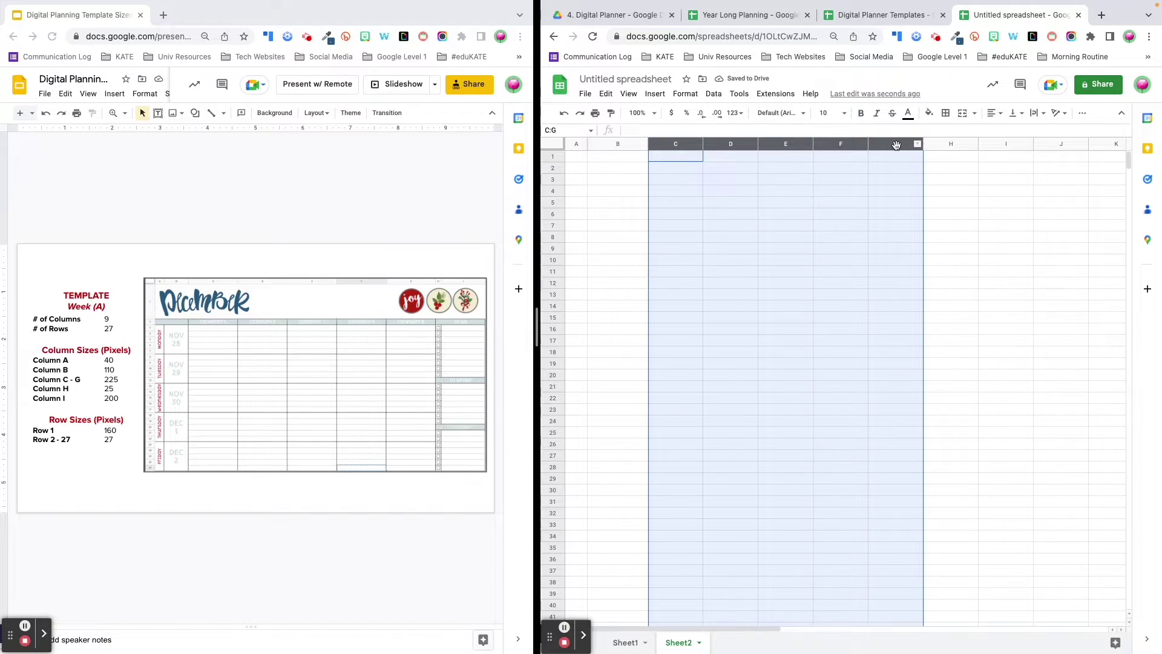
Resize columns C through G to 225 pixels wide.
{"action": "right_click", "coordinate": [896, 144]}
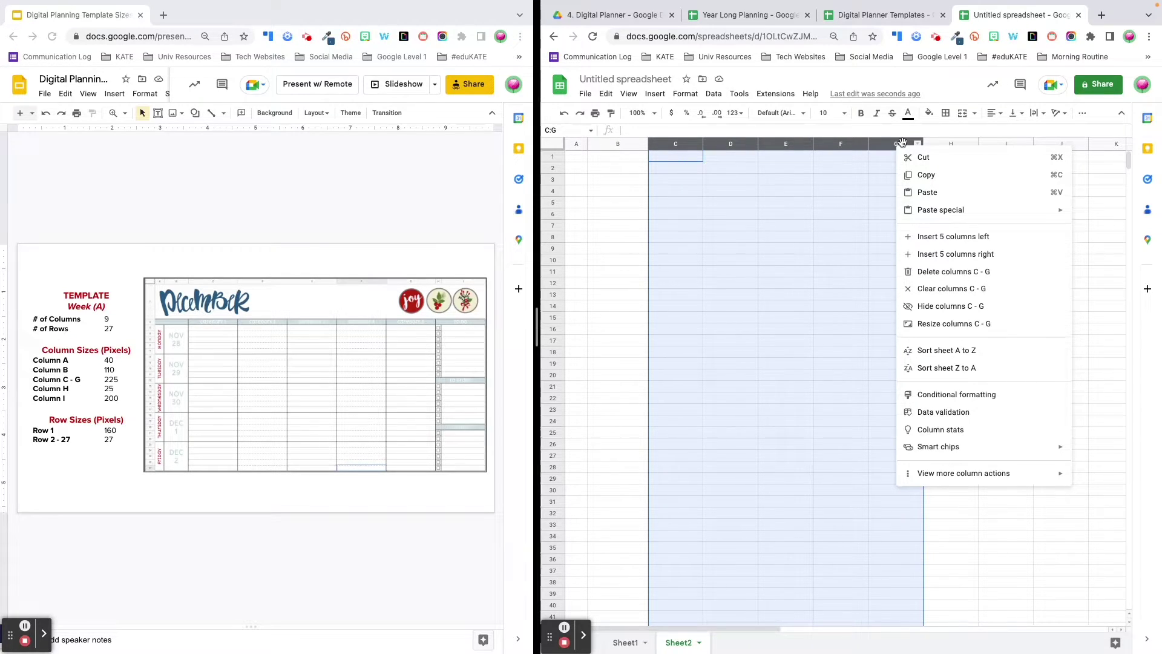
{"action": "left_click", "coordinate": [957, 324]}
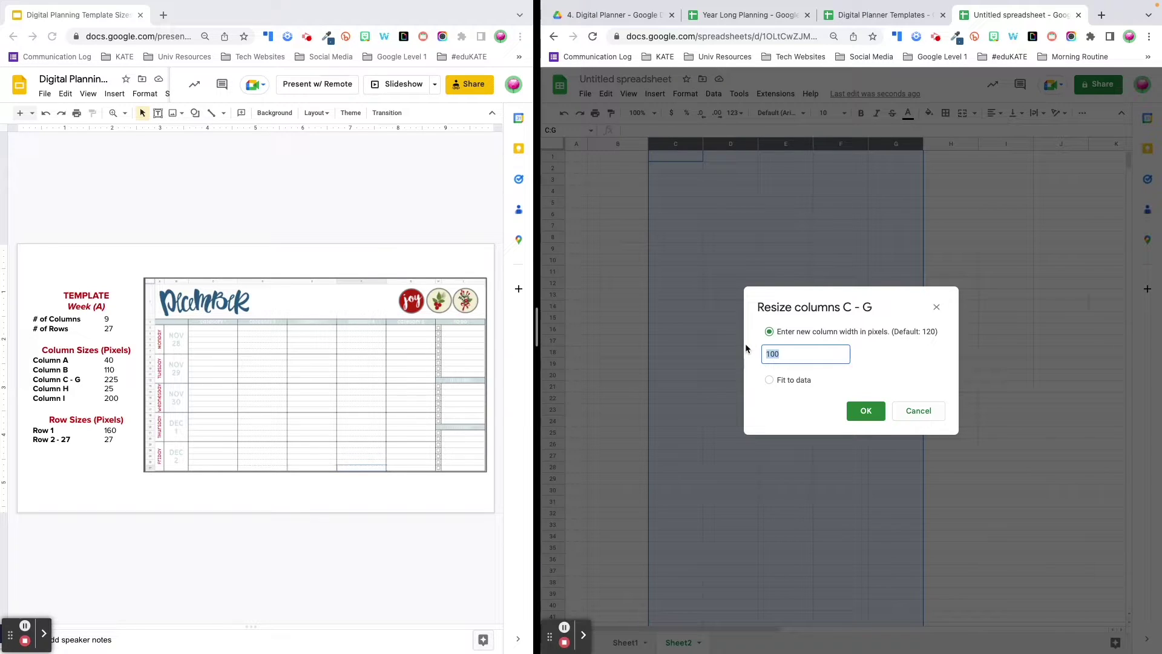
{"action": "type", "text": "225"}
{"action": "key", "text": "Return"}
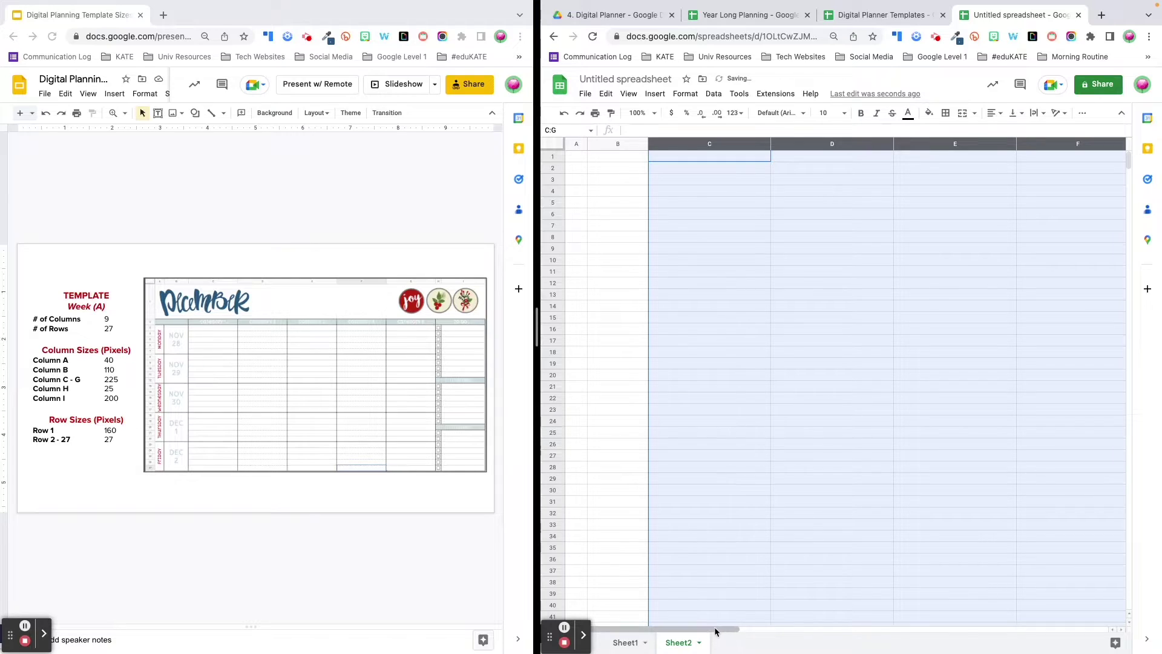
{"action": "left_click_drag", "start_coordinate": [715, 630], "coordinate": [847, 630]}
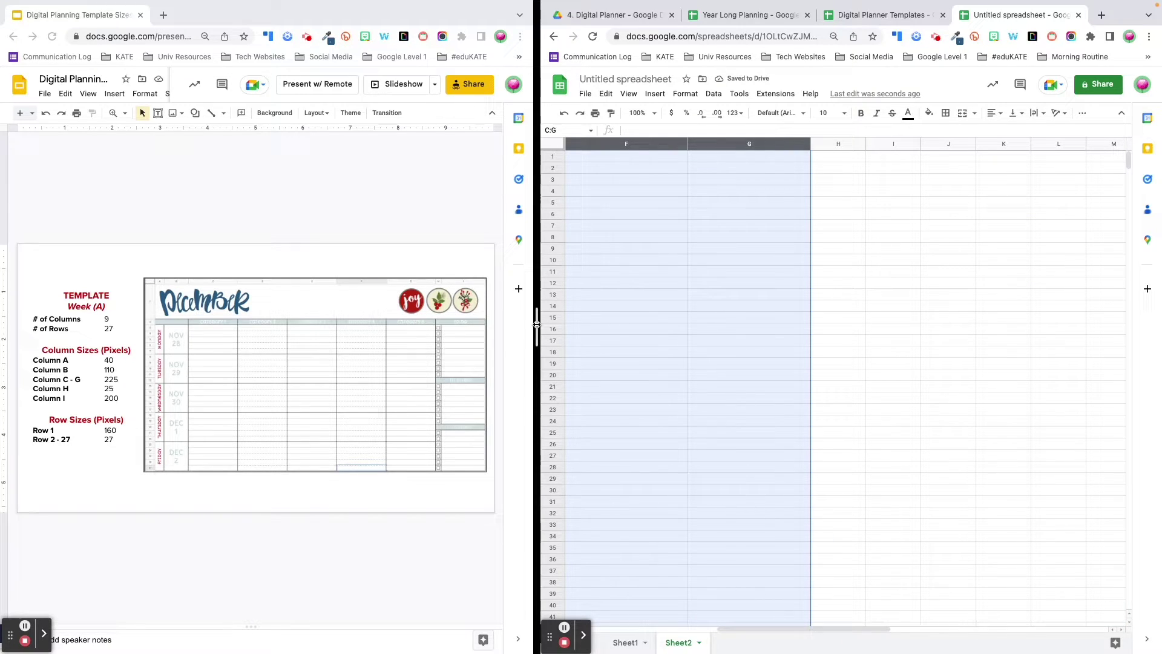
{"action": "left_click_drag", "start_coordinate": [536, 325], "coordinate": [430, 325]}
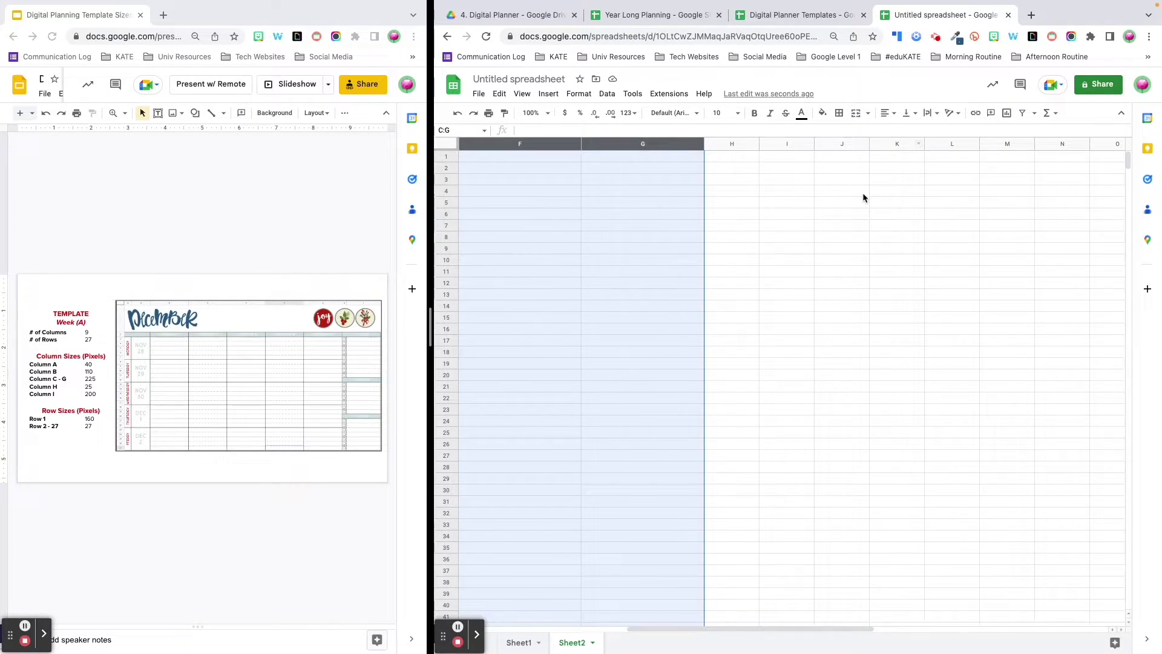
Resize column H to 25 pixels wide.
{"action": "left_click", "coordinate": [721, 145]}
{"action": "right_click", "coordinate": [721, 146]}
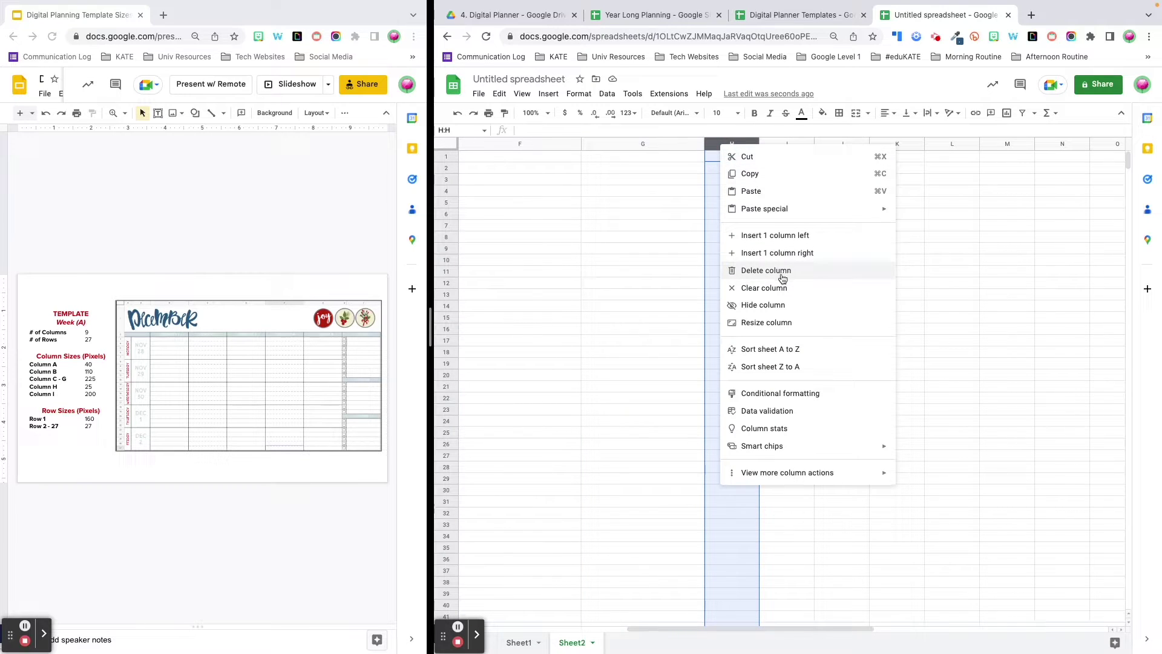
{"action": "left_click", "coordinate": [781, 322]}
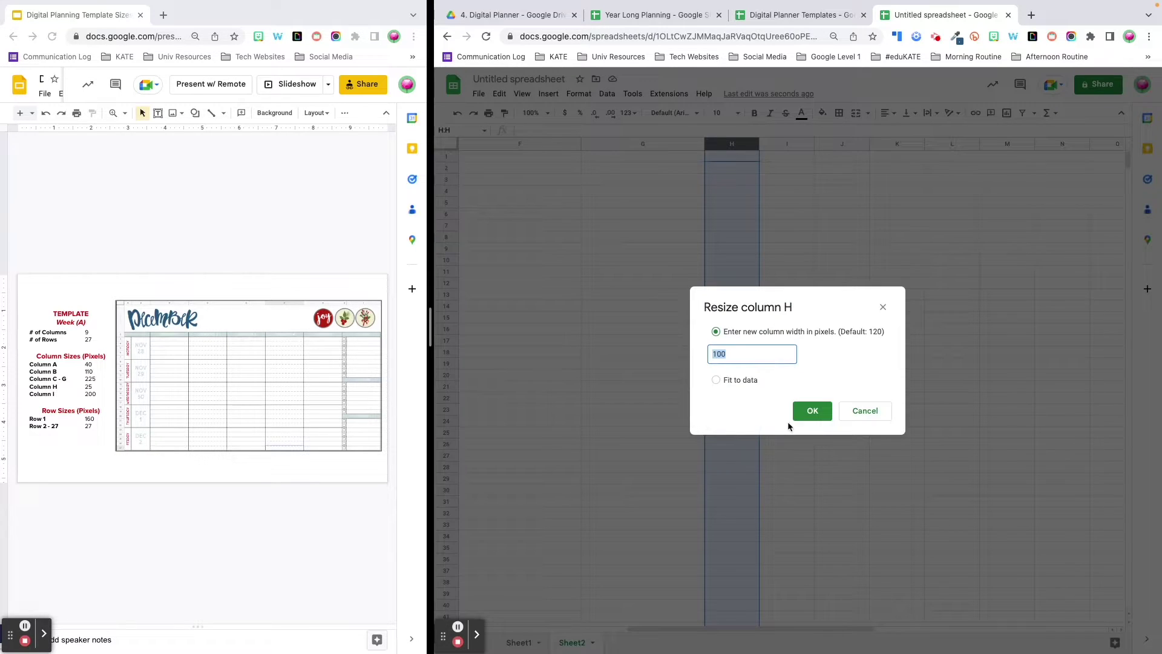
{"action": "type", "text": "25"}
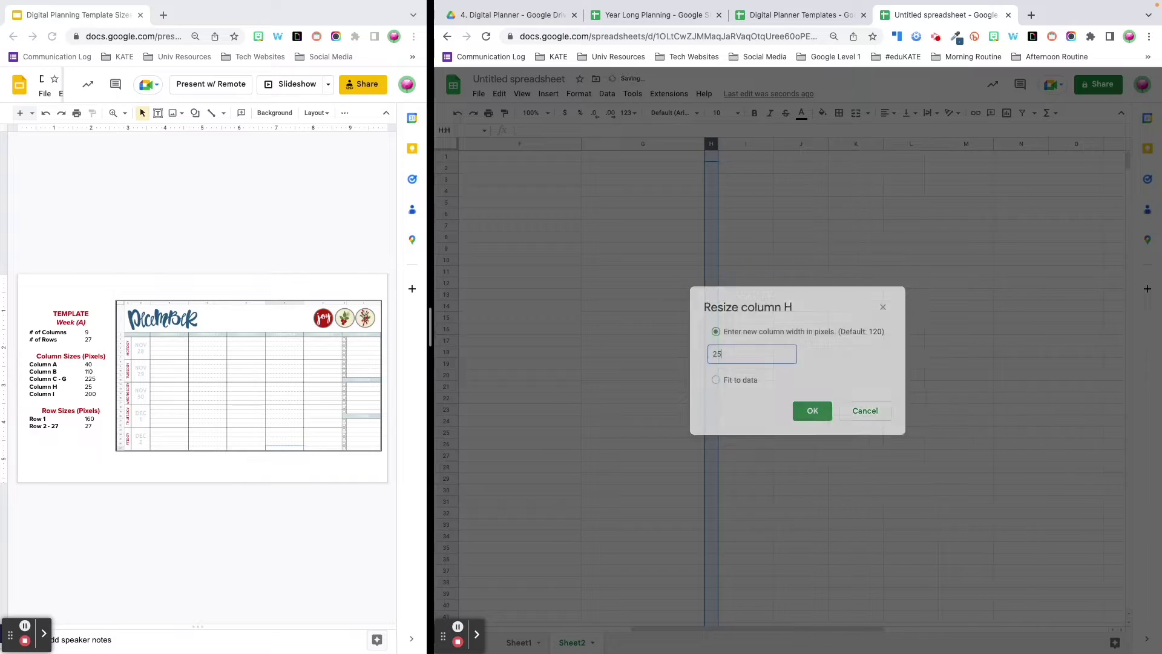
{"action": "key", "text": "Return"}
Resize column I to 200 pixels wide.
{"action": "left_click", "coordinate": [750, 145]}
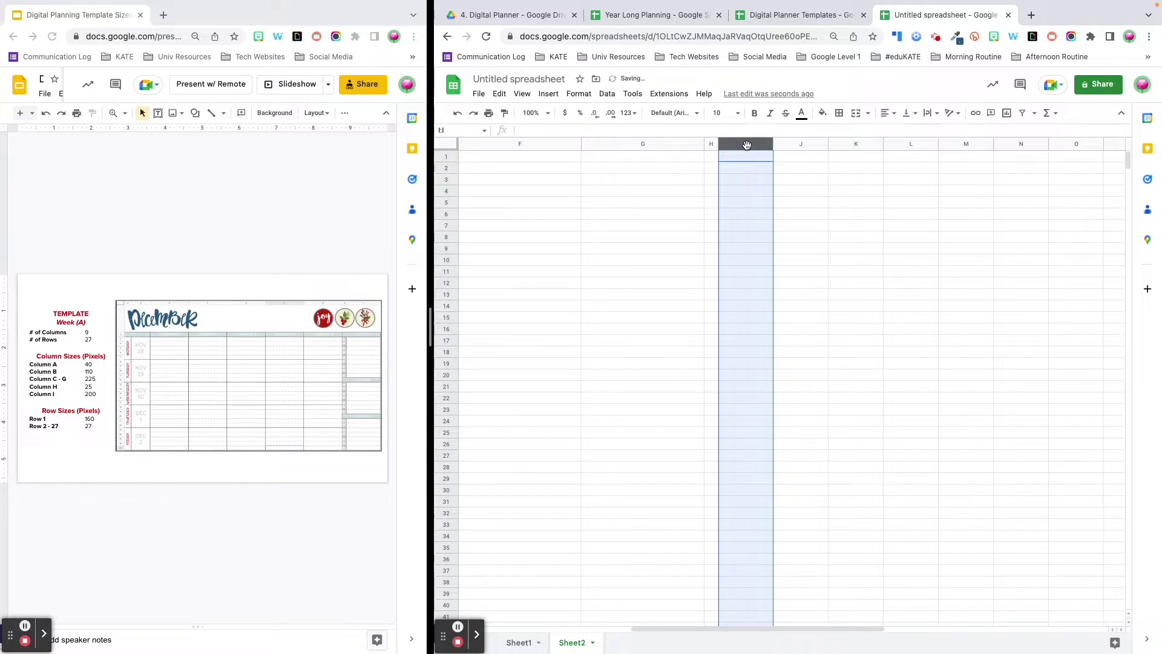
{"action": "right_click", "coordinate": [749, 146]}
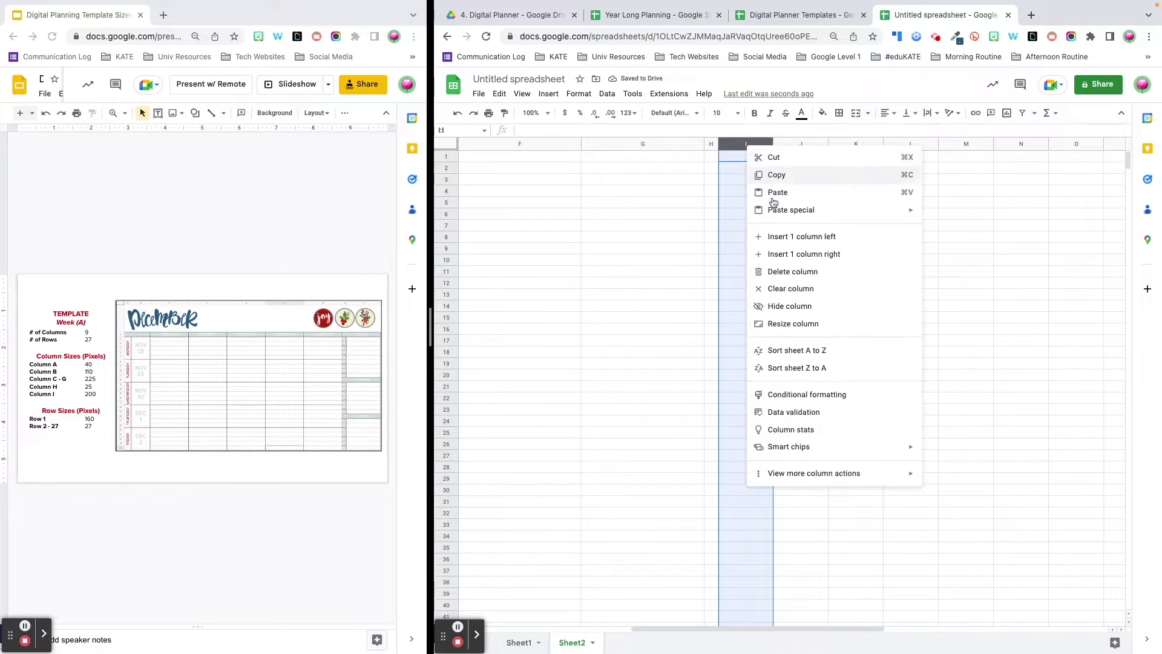
{"action": "left_click", "coordinate": [814, 324]}
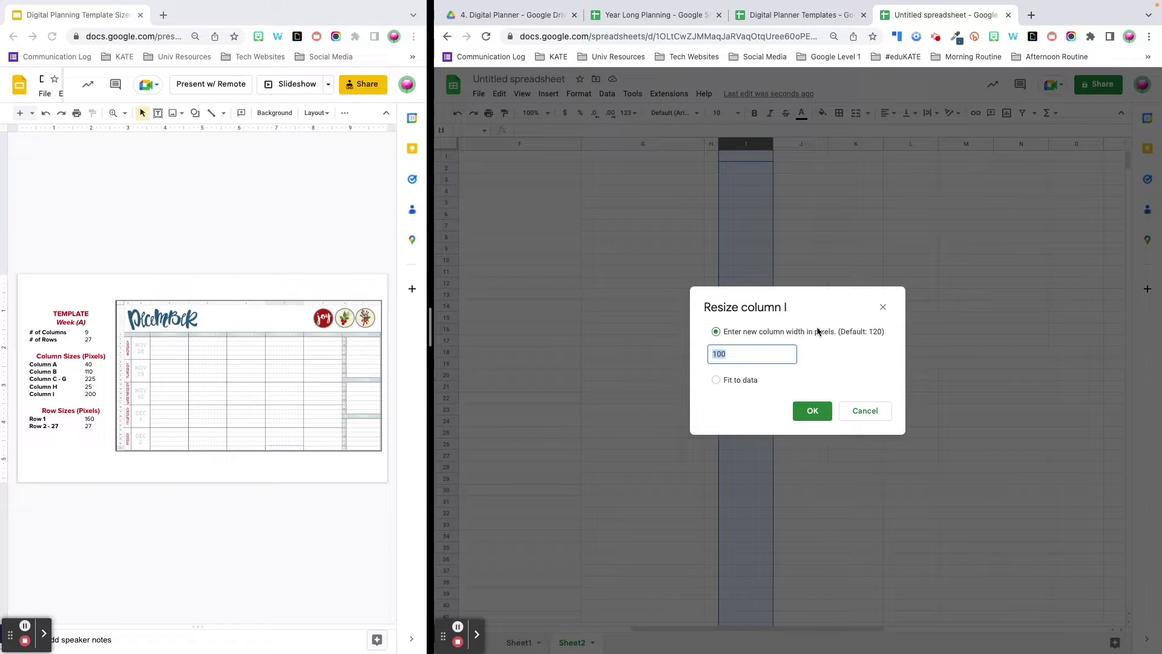
{"action": "type", "text": "200"}
{"action": "left_click", "coordinate": [812, 411]}
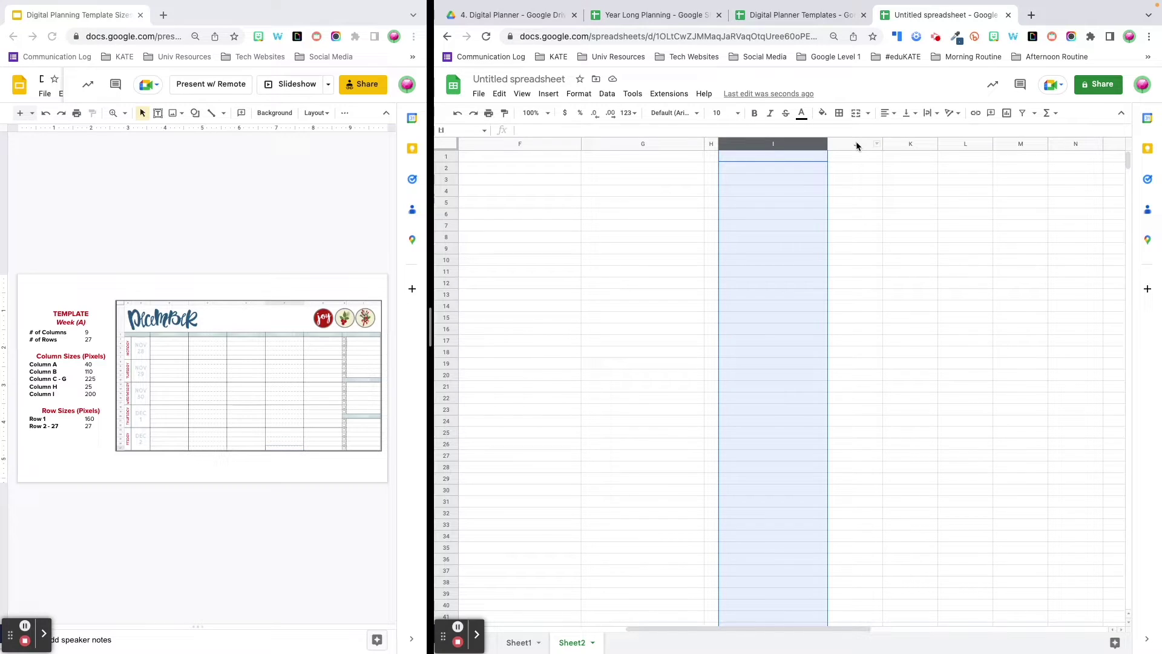
Select columns J through Z and delete them.
{"action": "left_click", "coordinate": [854, 145]}
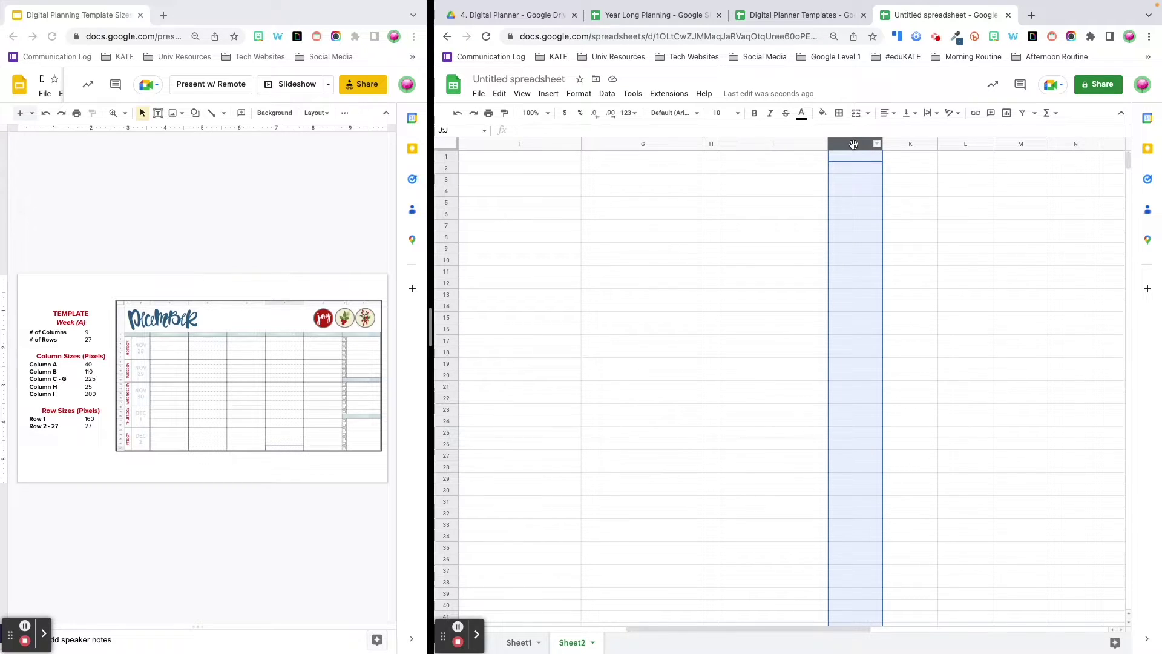
{"action": "key", "text": "ctrl+shift+Right"}
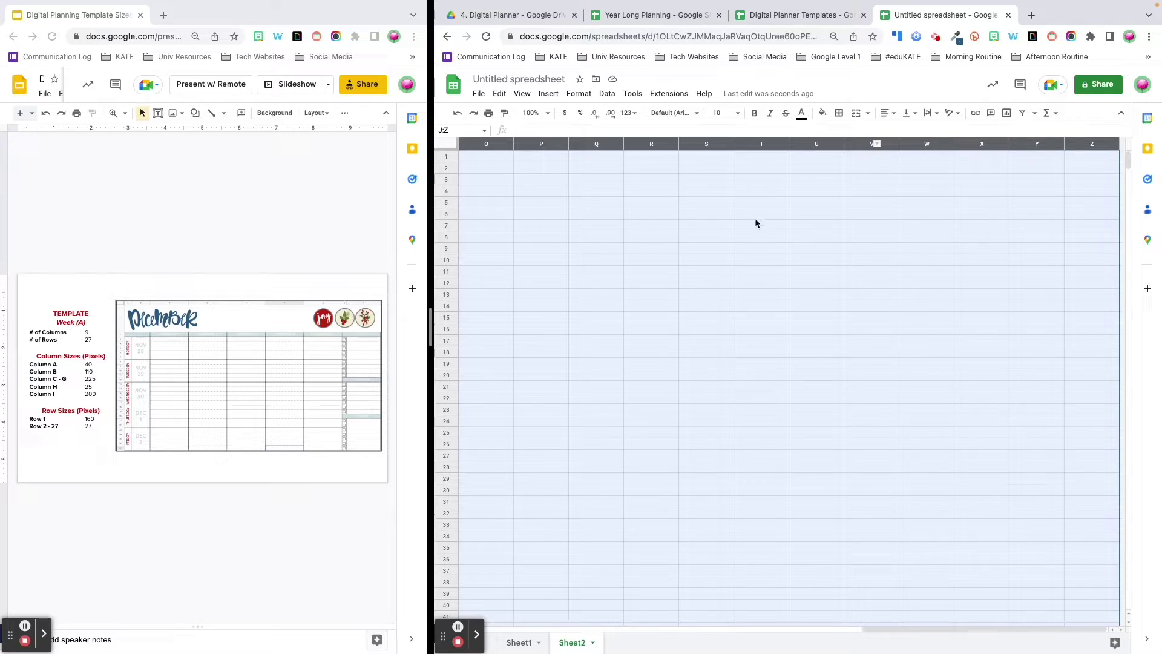
{"action": "right_click", "coordinate": [772, 145]}
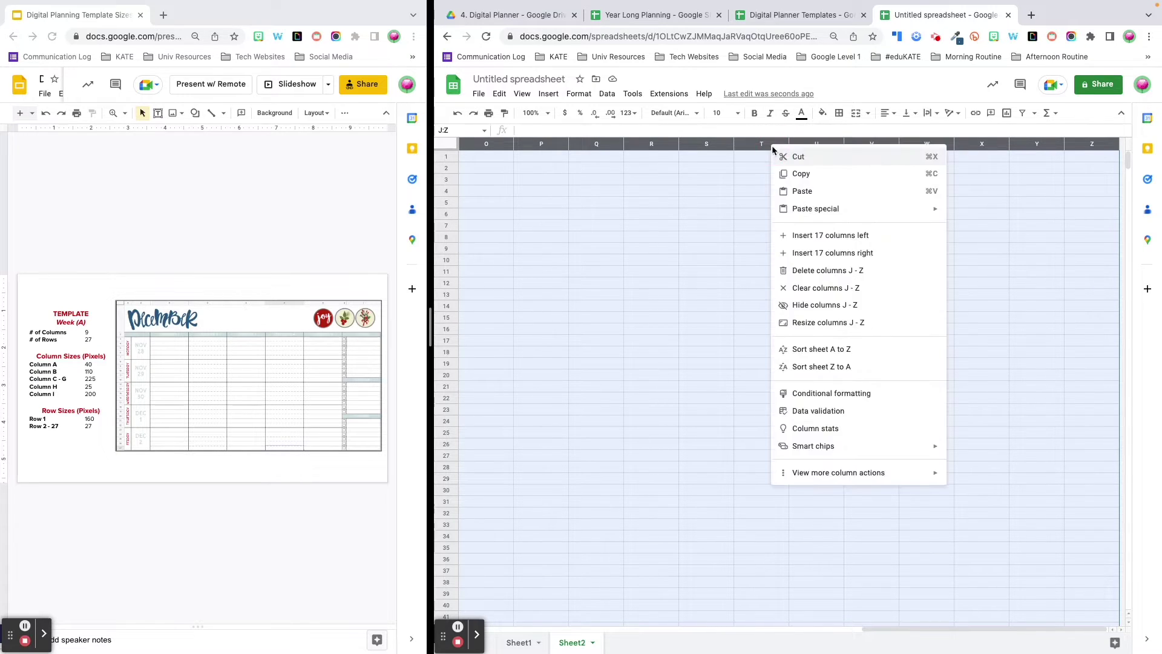
{"action": "left_click", "coordinate": [846, 272]}
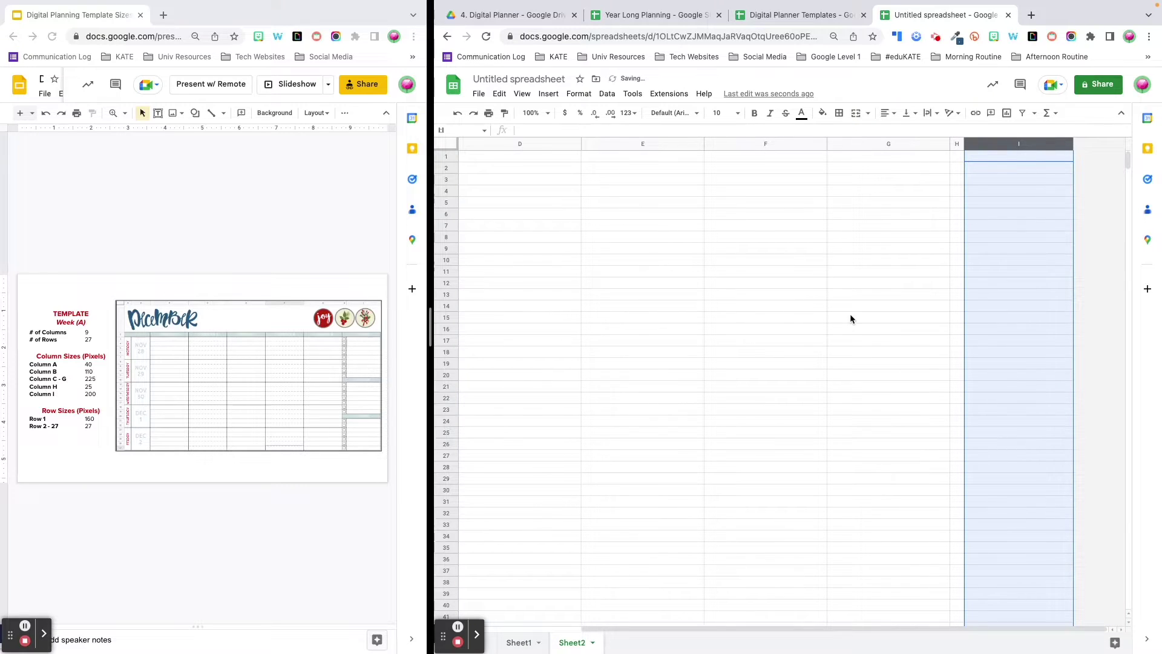
{"action": "scroll", "coordinate": [850, 314], "scroll_direction": "left", "scroll_amount": 4}
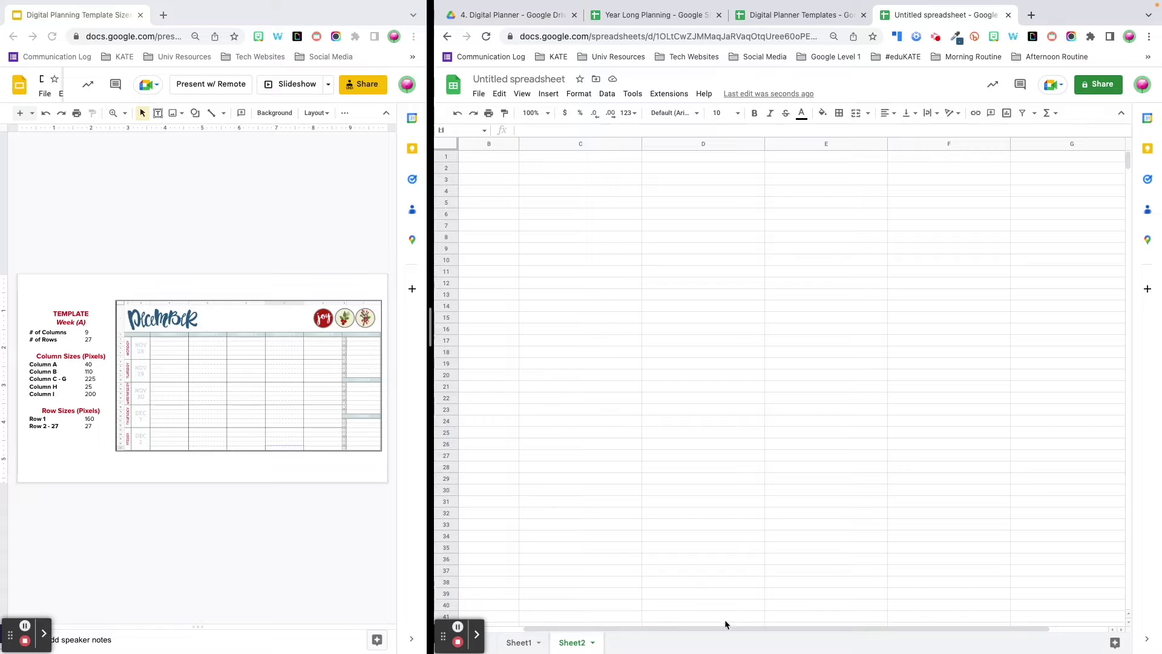
{"action": "left_click_drag", "start_coordinate": [730, 628], "coordinate": [612, 637]}
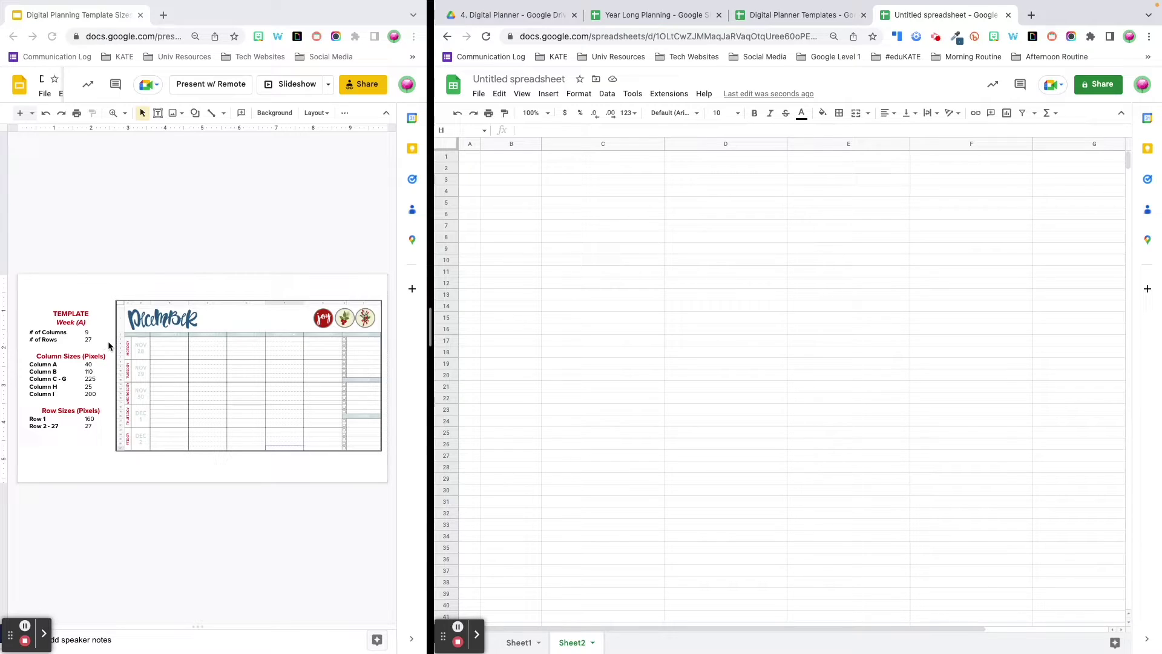
Select rows 28 through 1000 and delete them, leaving 27 rows.
{"action": "left_click", "coordinate": [446, 467]}
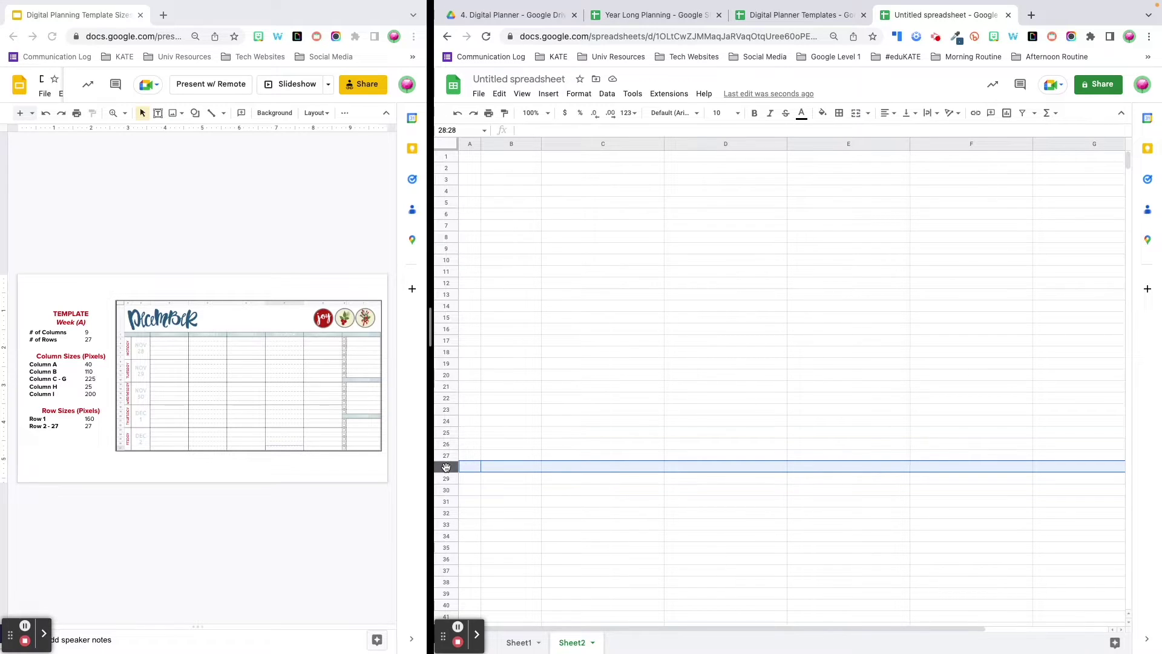
{"action": "key", "text": "ctrl+shift+Down"}
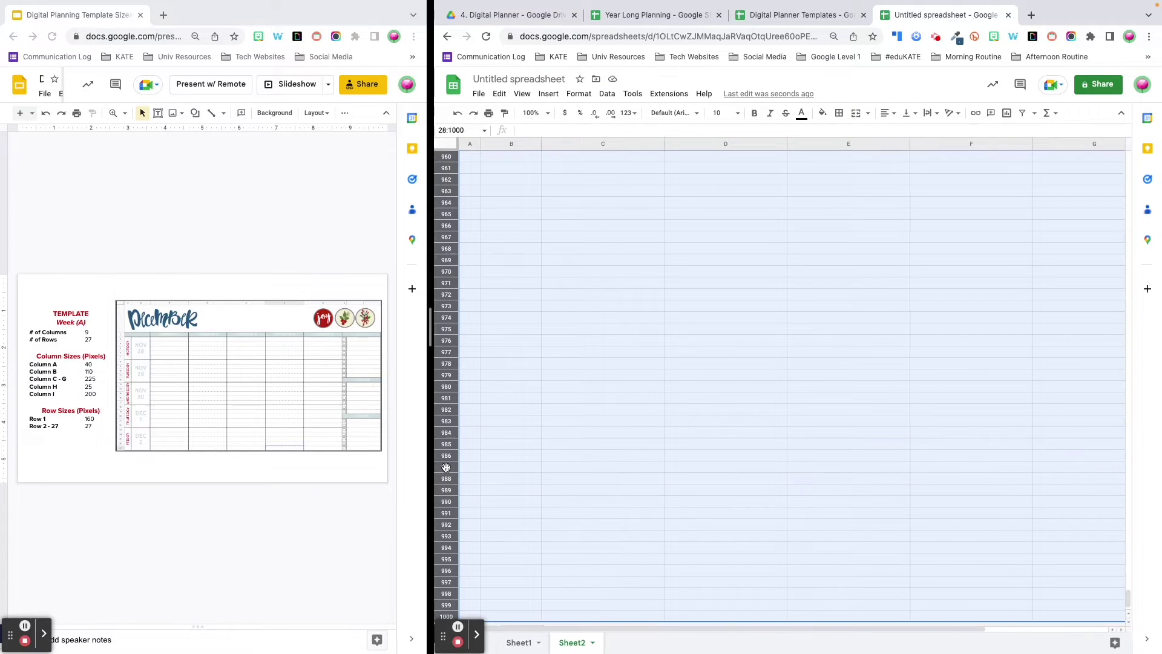
{"action": "right_click", "coordinate": [446, 430]}
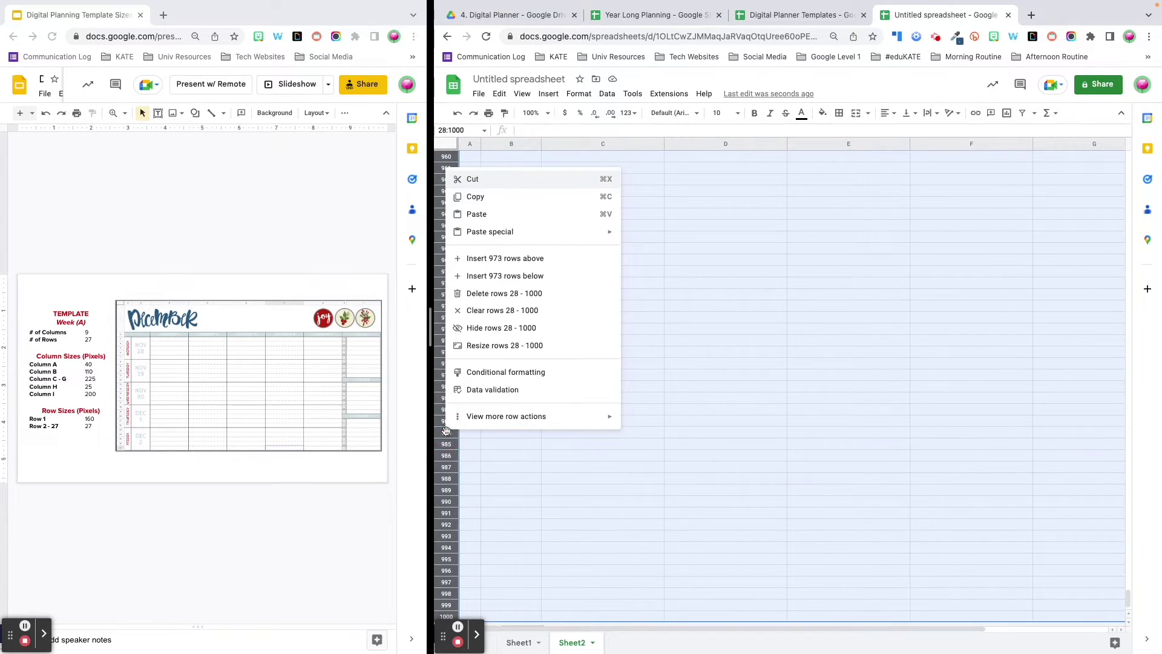
{"action": "left_click", "coordinate": [530, 294]}
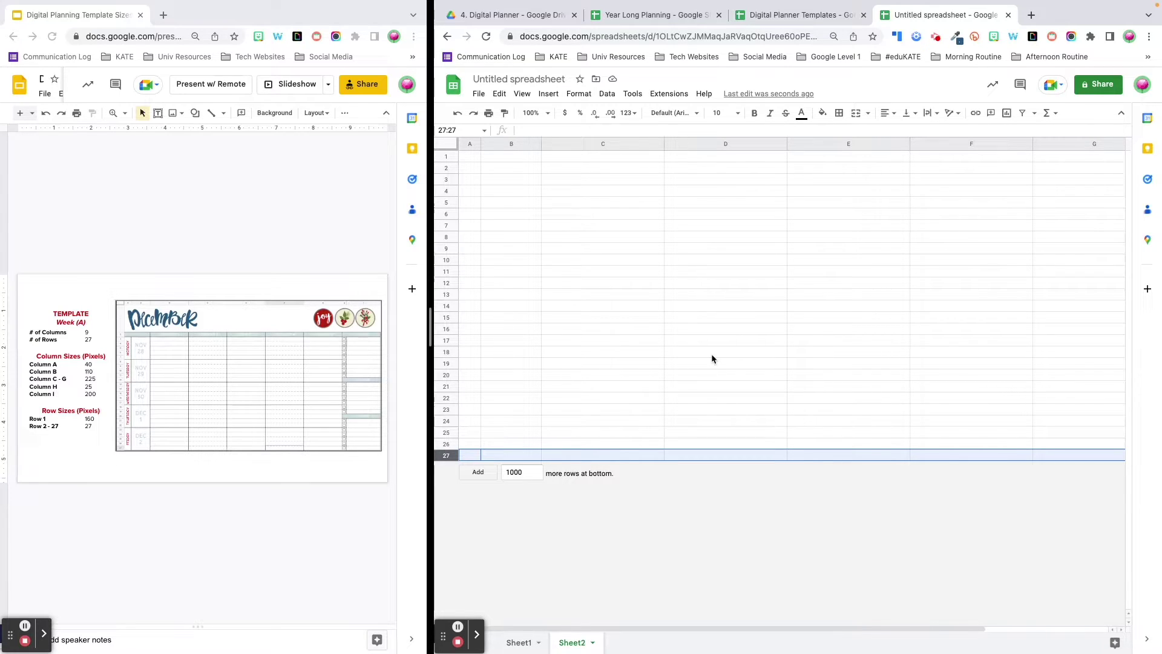
Set row 1 to a custom height of 160 pixels.
{"action": "left_click", "coordinate": [445, 158]}
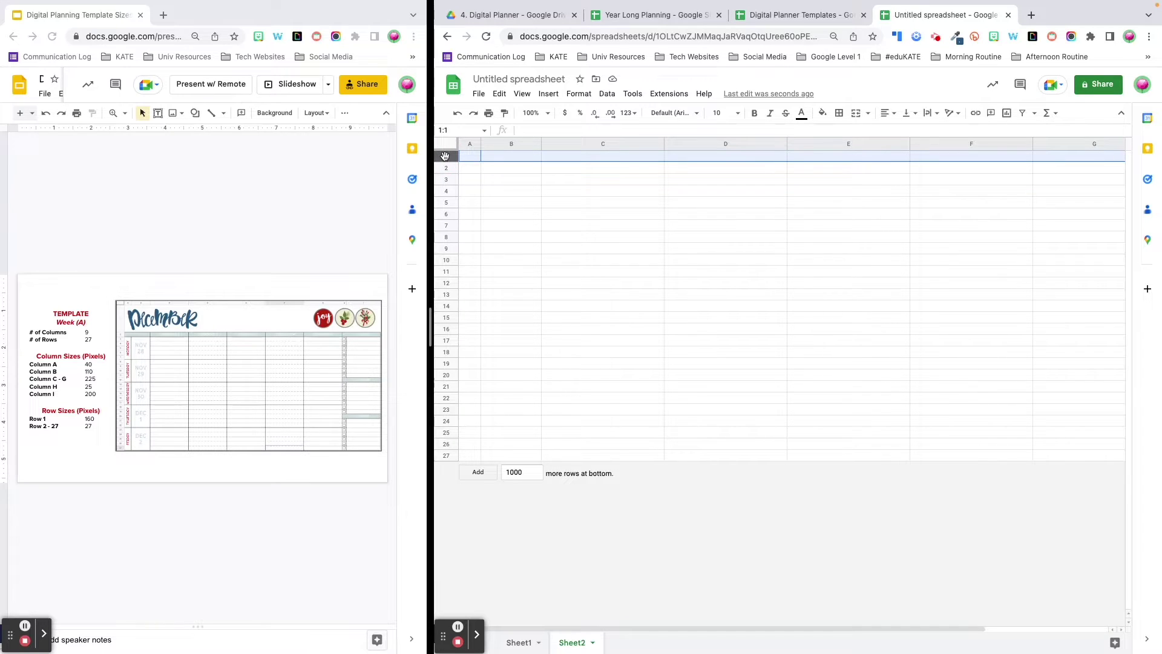
{"action": "right_click", "coordinate": [446, 159]}
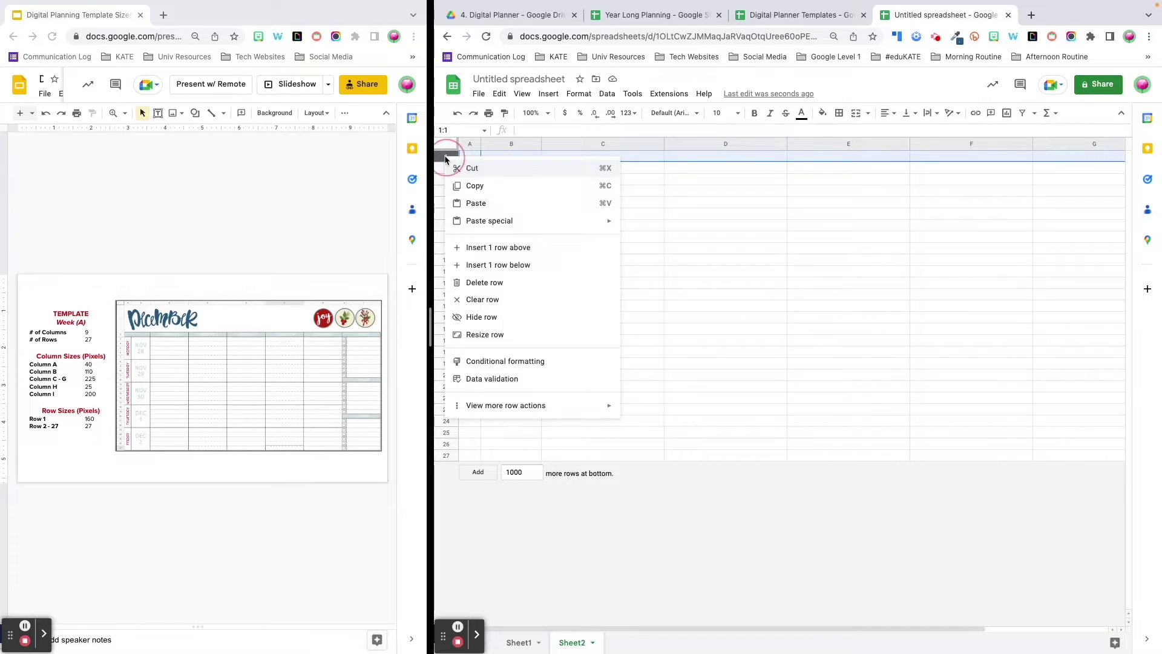
{"action": "left_click", "coordinate": [521, 335]}
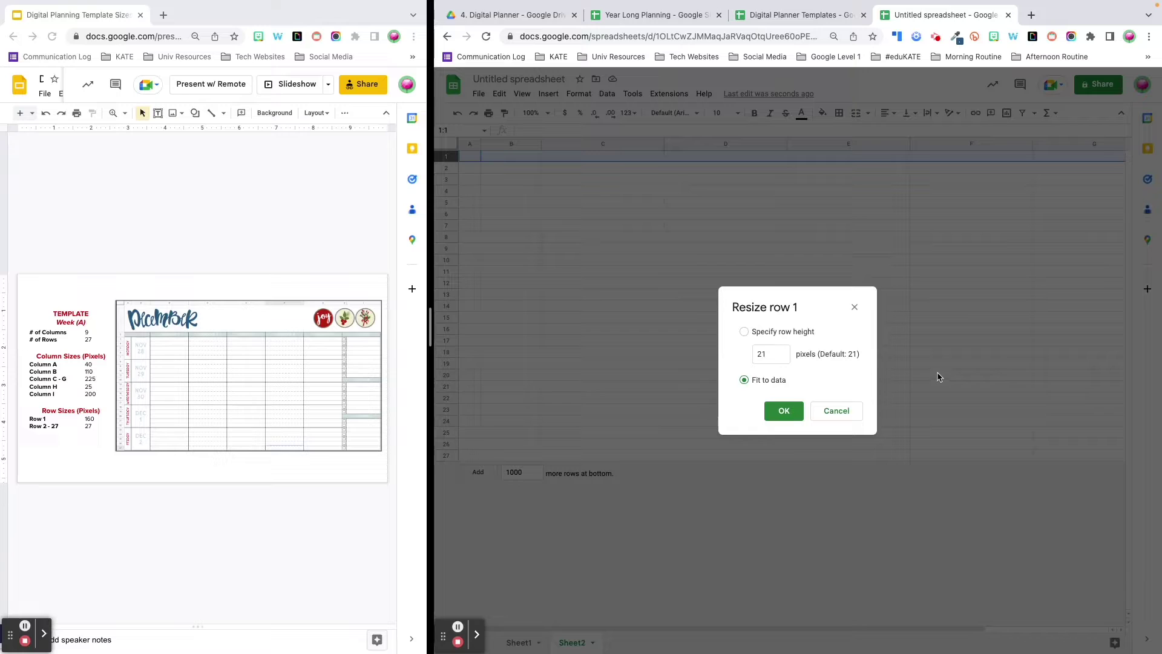
{"action": "left_click", "coordinate": [772, 353]}
{"action": "type", "text": "160"}
{"action": "key", "text": "Return"}
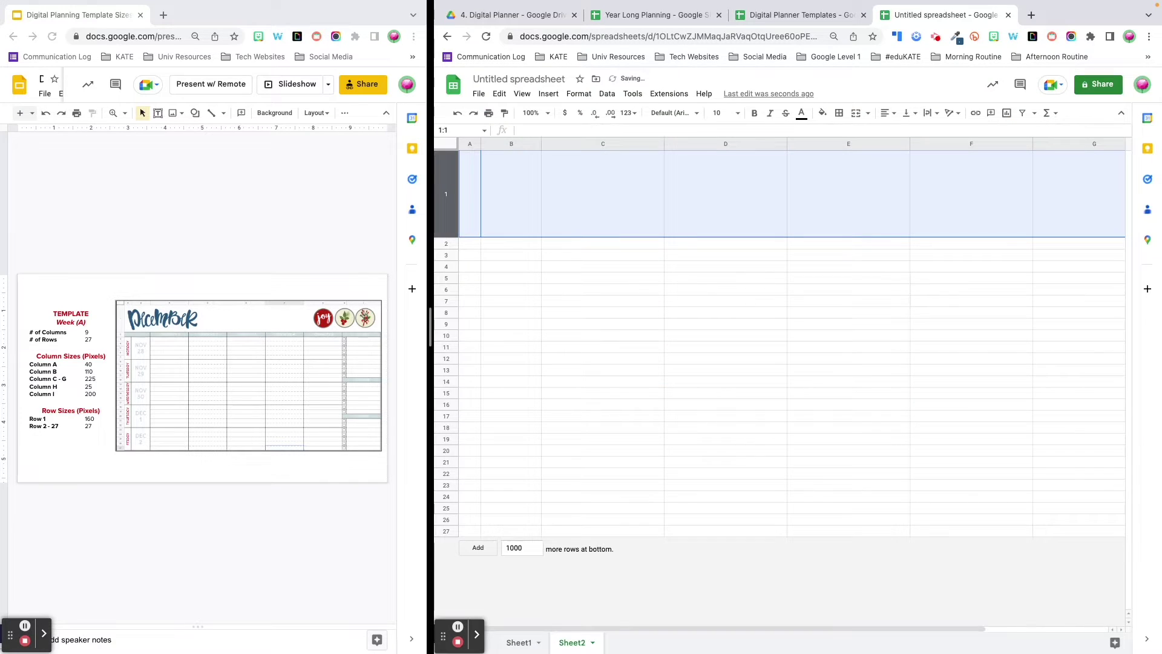
Merge all cells of row 1 into one header cell.
{"action": "left_click", "coordinate": [578, 94]}
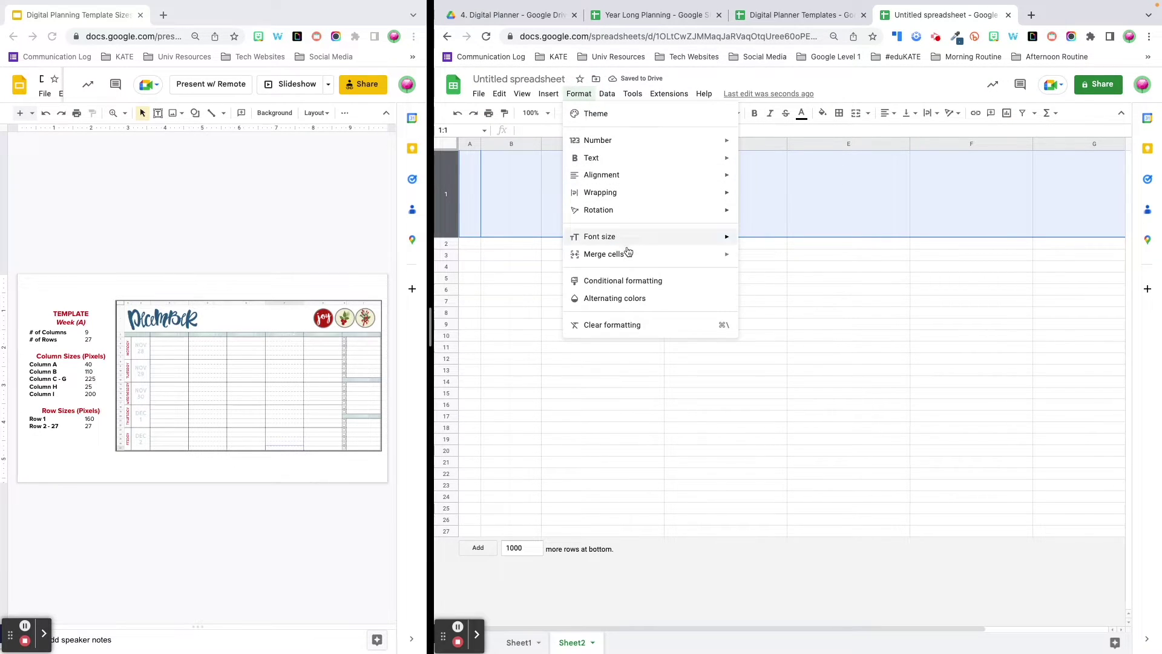
{"action": "mouse_move", "coordinate": [630, 254]}
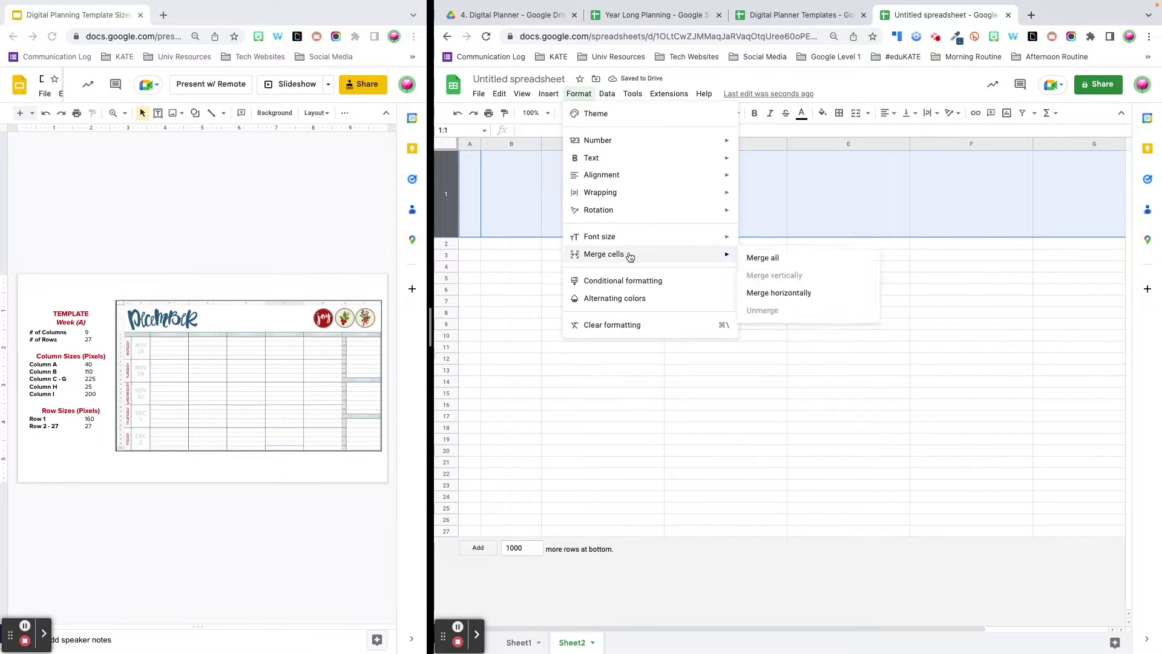
{"action": "left_click", "coordinate": [800, 265]}
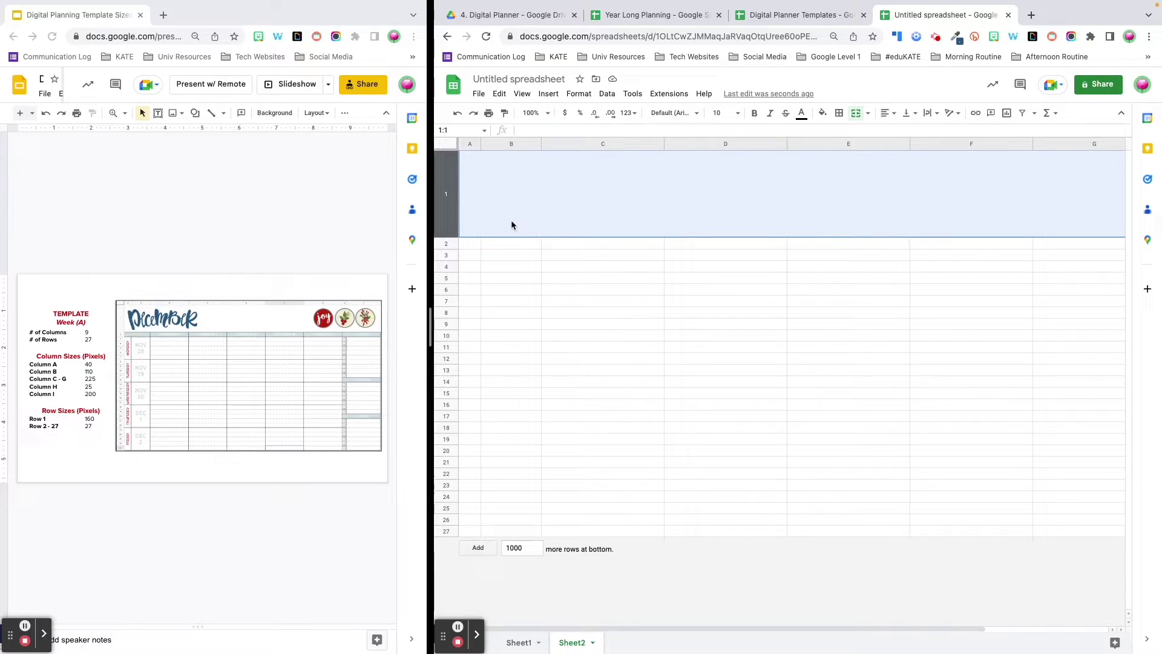
Give rows 2–27 a custom height of 27 pixels.
{"action": "left_click", "coordinate": [445, 244]}
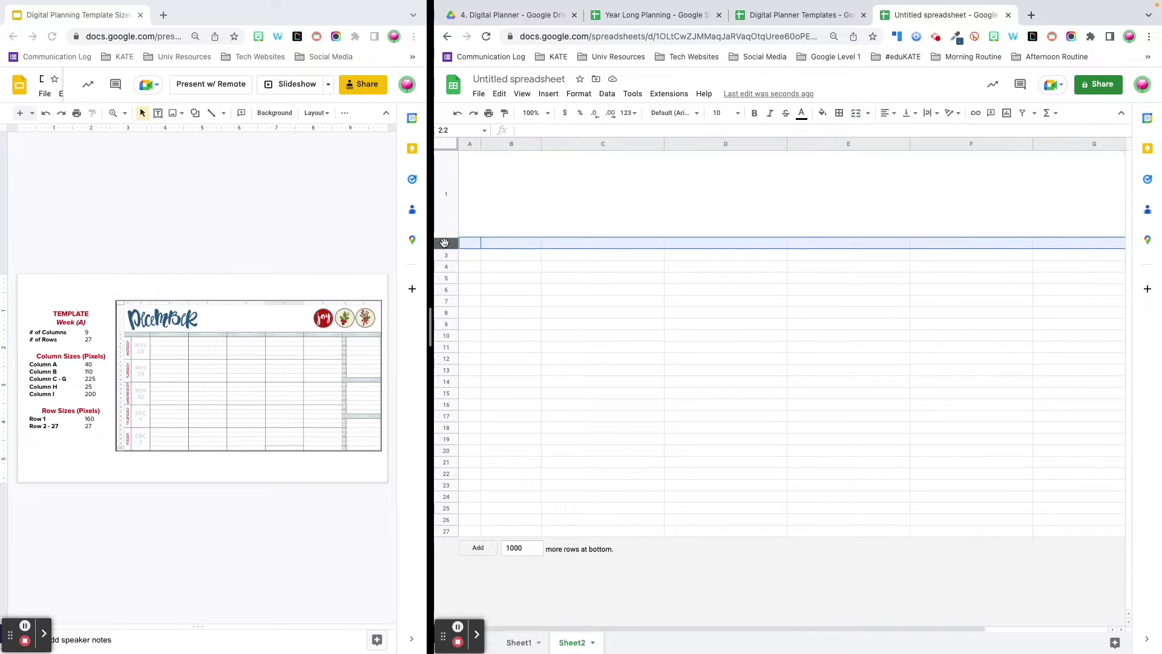
{"action": "left_click", "coordinate": [446, 531], "text": "shift"}
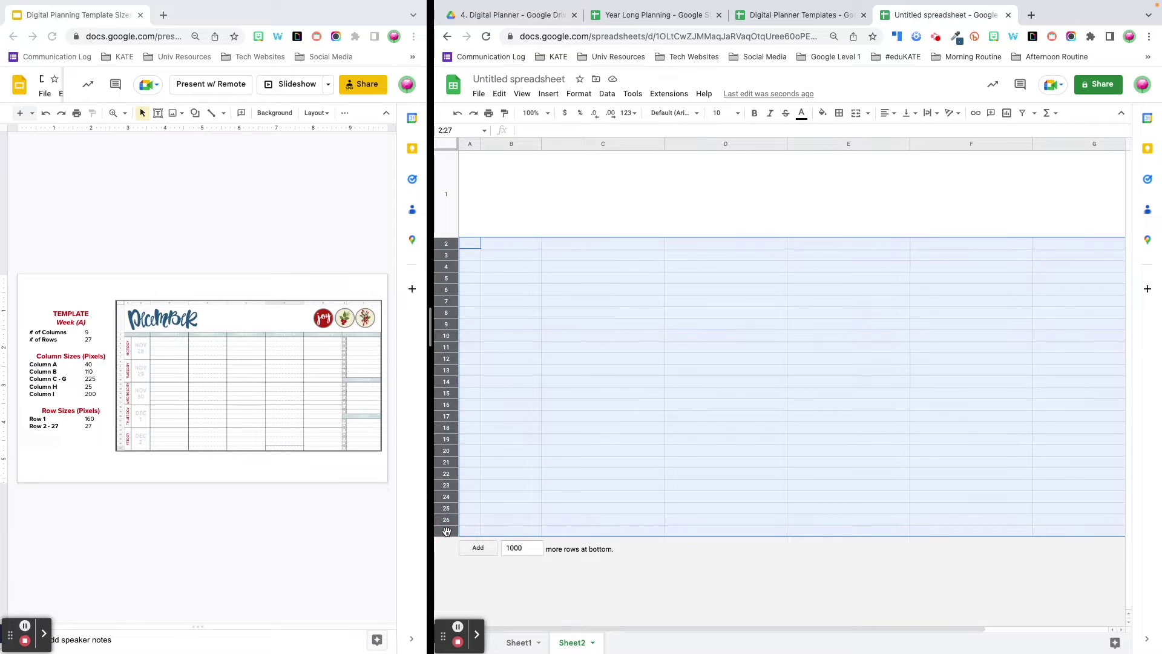
{"action": "right_click", "coordinate": [449, 449]}
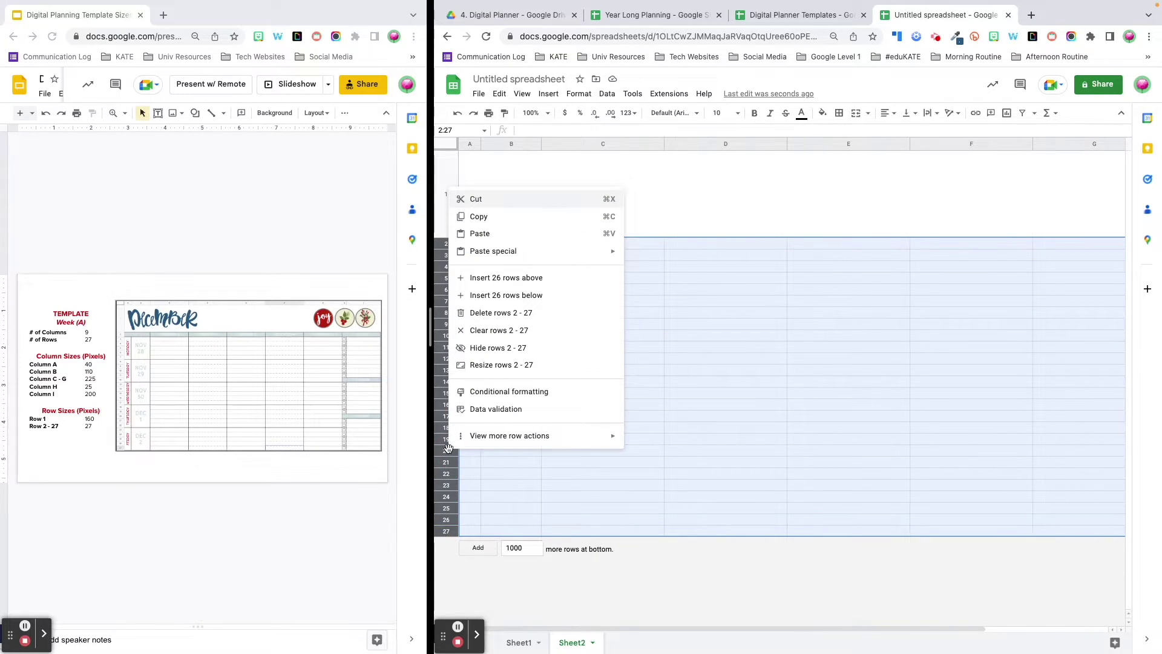
{"action": "left_click", "coordinate": [529, 365]}
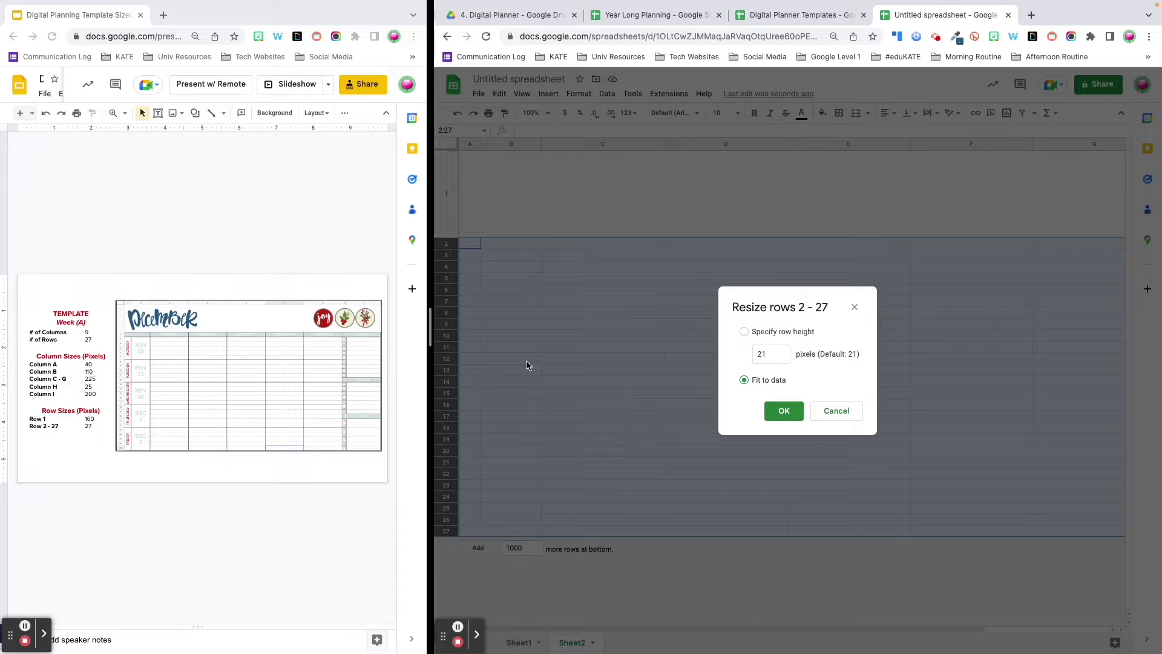
{"action": "left_click", "coordinate": [771, 356]}
{"action": "left_click", "coordinate": [784, 411]}
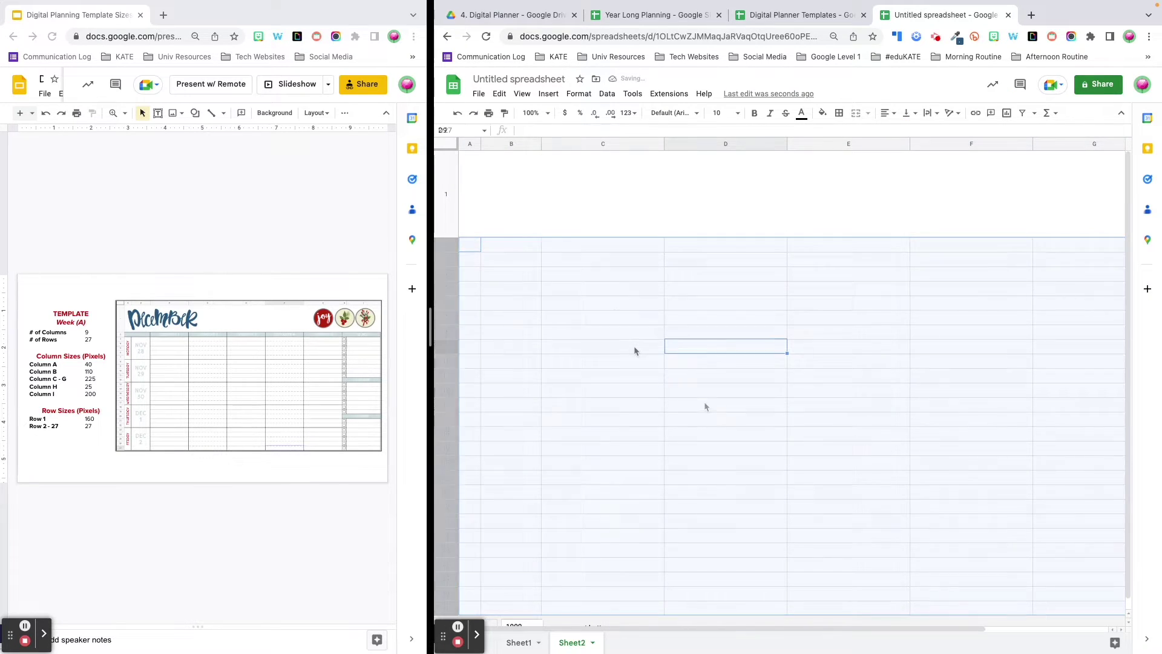
{"action": "left_click", "coordinate": [702, 346]}
Select A3:A7 and merge it into a single cell with Merge all.
{"action": "left_click", "coordinate": [467, 144]}
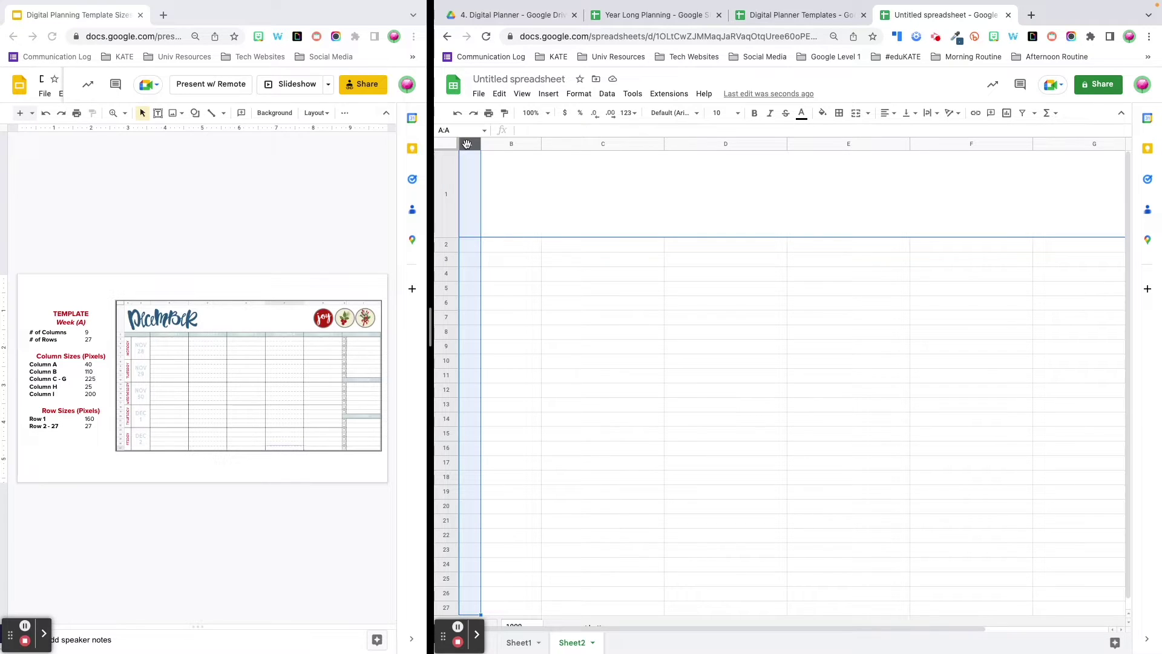
{"action": "left_click", "coordinate": [471, 262]}
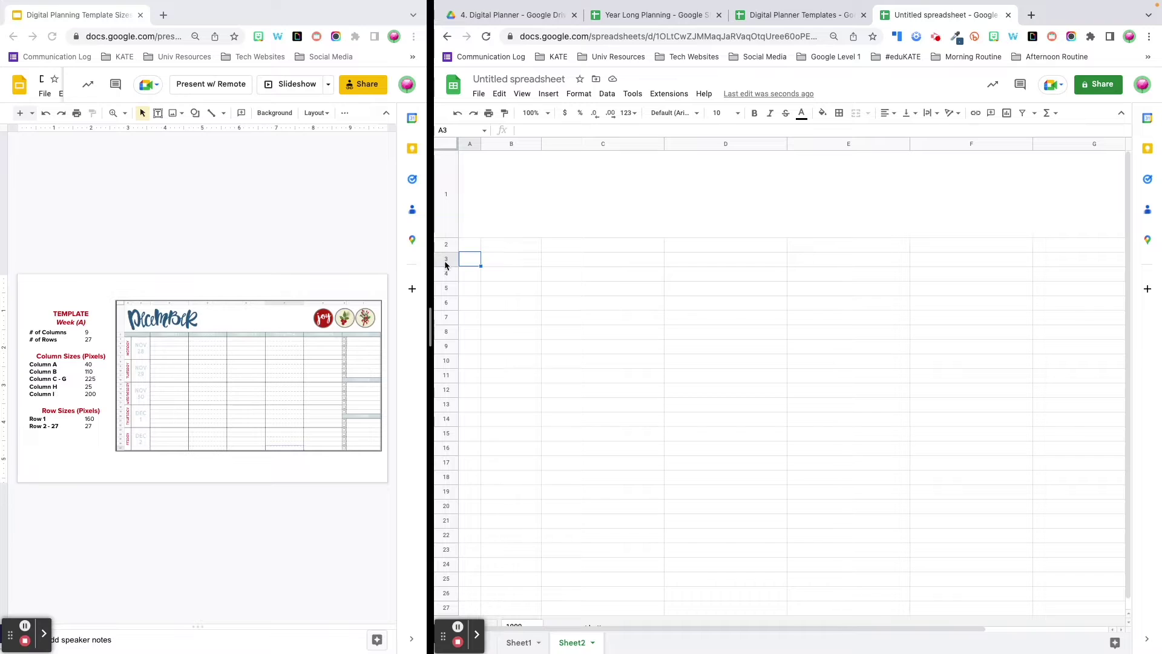
{"action": "left_click_drag", "start_coordinate": [469, 262], "coordinate": [472, 325]}
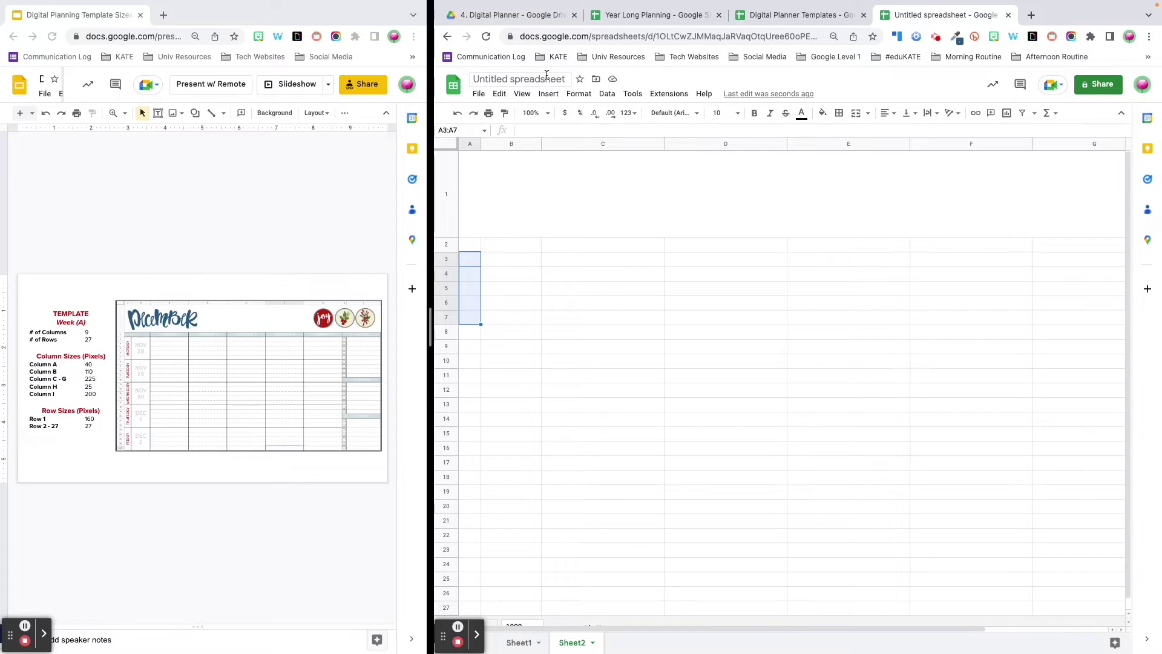
{"action": "left_click", "coordinate": [579, 93]}
{"action": "mouse_move", "coordinate": [645, 258]}
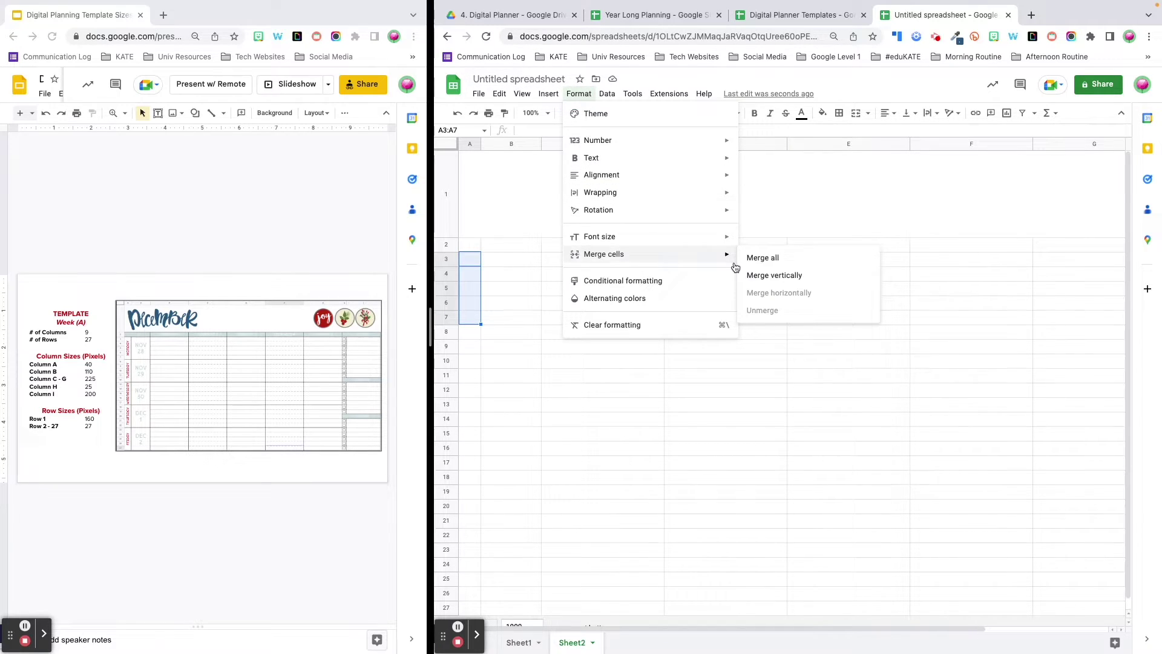
{"action": "left_click", "coordinate": [777, 259]}
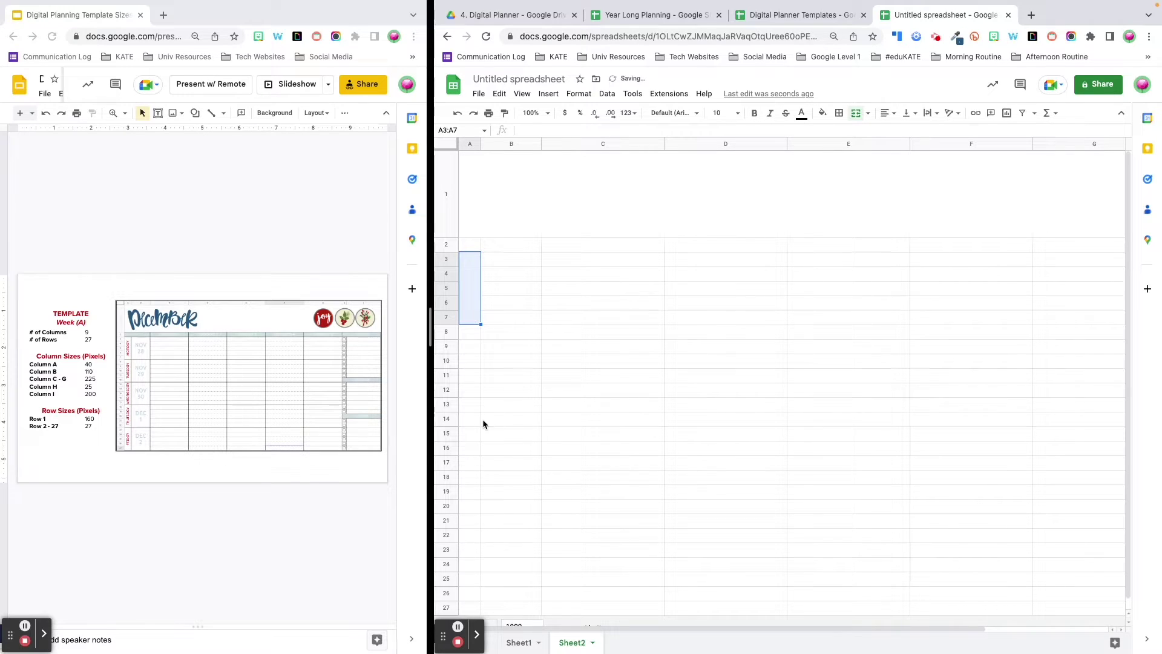
{"action": "scroll", "coordinate": [482, 357], "scroll_direction": "down", "scroll_amount": 1}
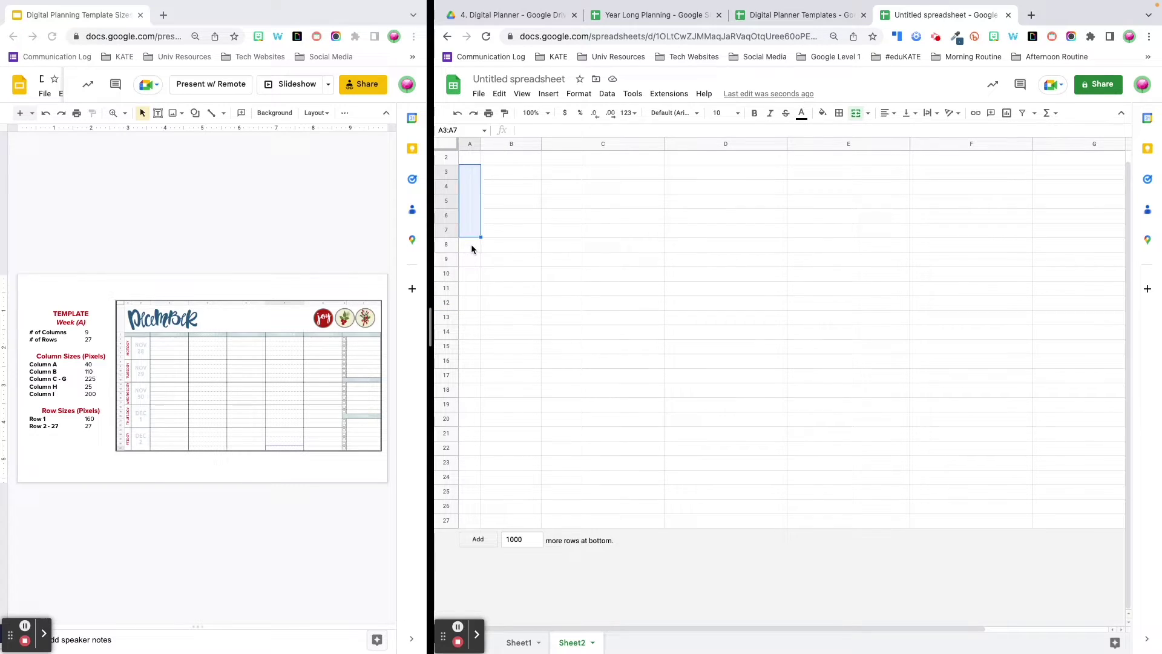
{"action": "left_click_drag", "start_coordinate": [471, 237], "coordinate": [471, 455]}
{"action": "left_click", "coordinate": [491, 259]}
{"action": "scroll", "coordinate": [491, 259], "scroll_direction": "up", "scroll_amount": 1}
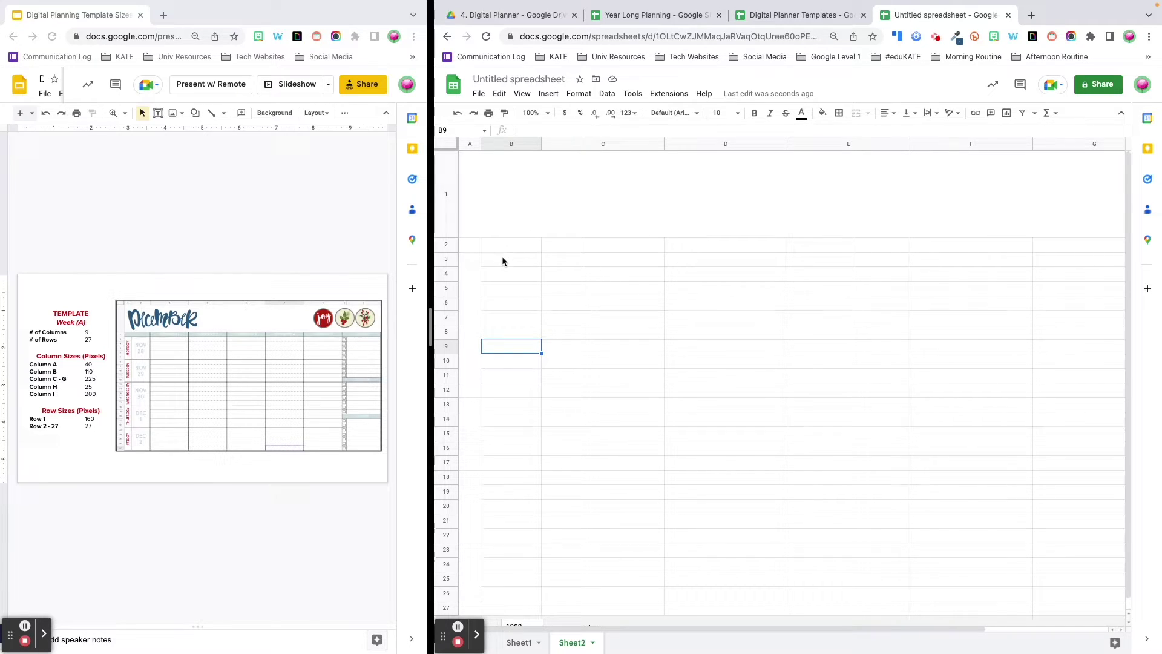
Merge B3:B7 into one tall cell.
{"action": "left_click_drag", "start_coordinate": [503, 259], "coordinate": [501, 321]}
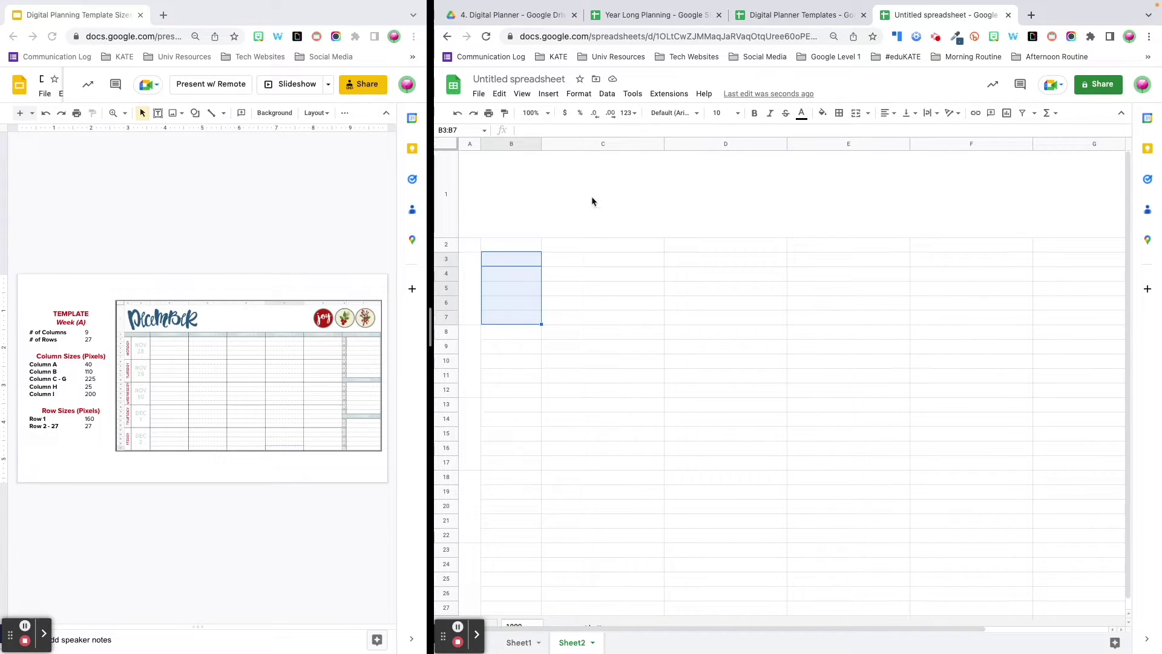
{"action": "left_click", "coordinate": [578, 94]}
{"action": "mouse_move", "coordinate": [689, 260]}
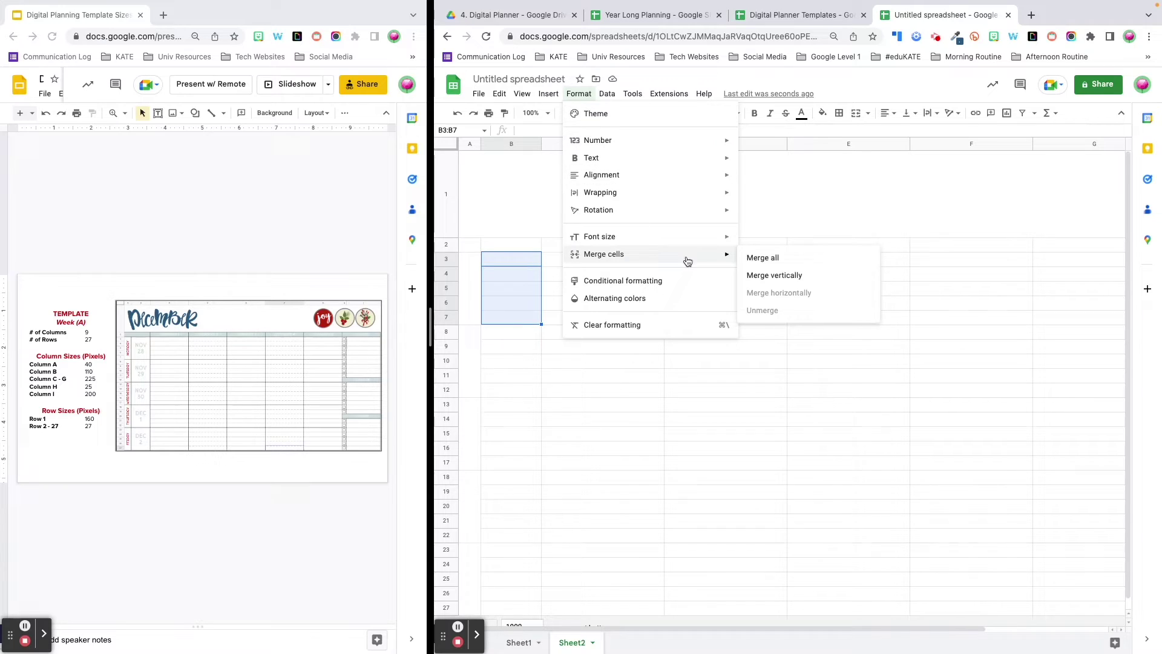
{"action": "left_click", "coordinate": [764, 259]}
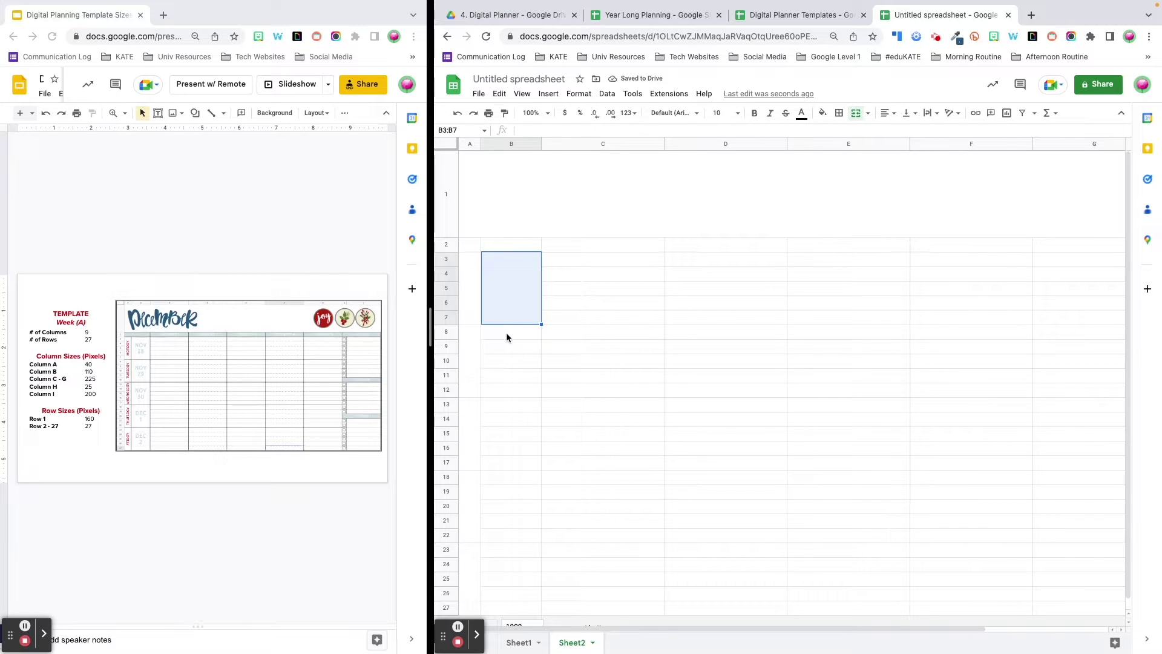
Merge B8:B12 and B13:B17 into single cells.
{"action": "left_click_drag", "start_coordinate": [506, 332], "coordinate": [509, 462]}
{"action": "left_click", "coordinate": [578, 94]}
{"action": "mouse_move", "coordinate": [688, 254]}
{"action": "left_click", "coordinate": [764, 254]}
{"action": "key", "text": "ctrl+y"}
{"action": "left_click_drag", "start_coordinate": [508, 476], "coordinate": [495, 534]}
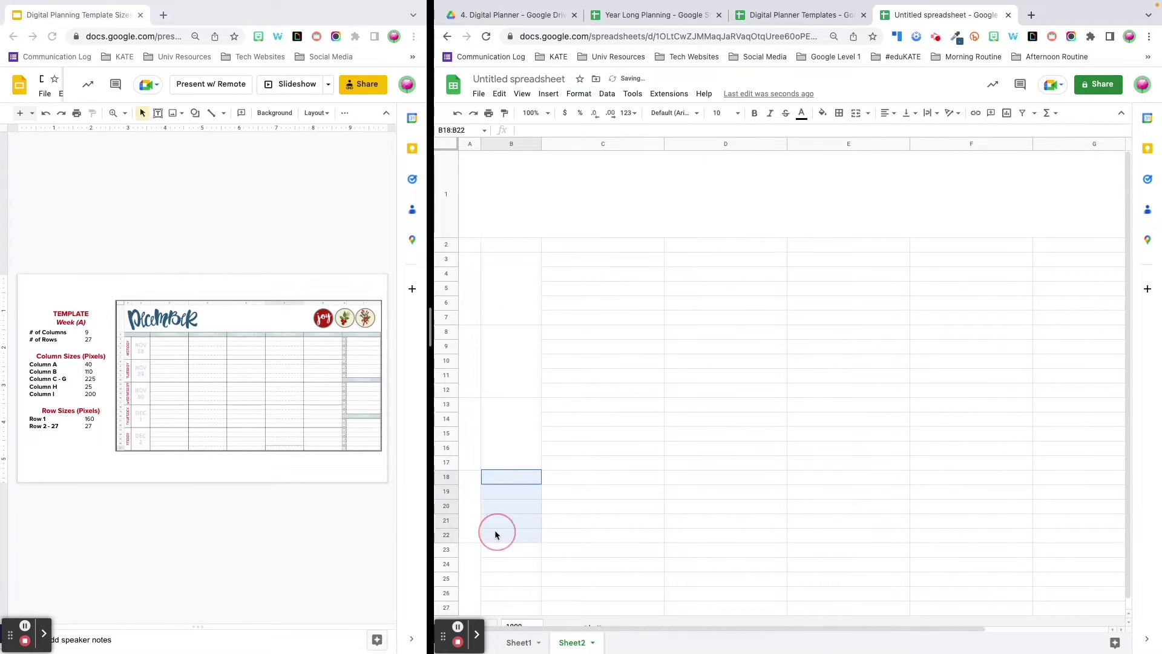
{"action": "left_click", "coordinate": [578, 94]}
Merge B18:B22, then merge A2 and B2 into one cell.
{"action": "left_click", "coordinate": [763, 254]}
{"action": "left_click", "coordinate": [602, 273]}
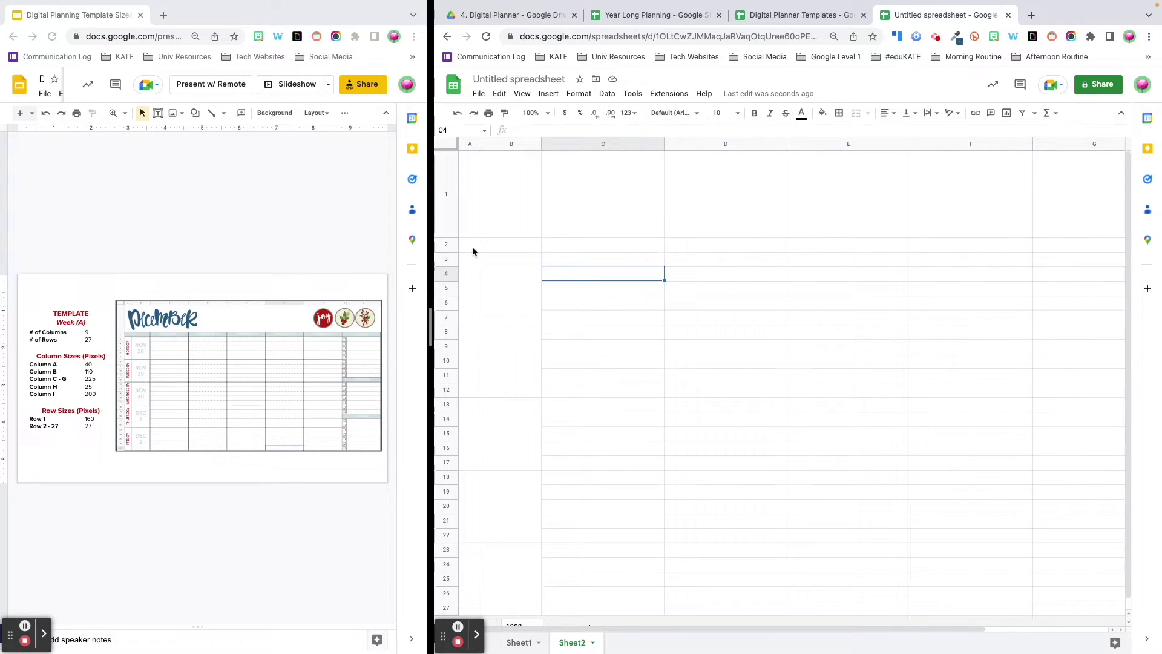
{"action": "left_click_drag", "start_coordinate": [473, 250], "coordinate": [502, 248]}
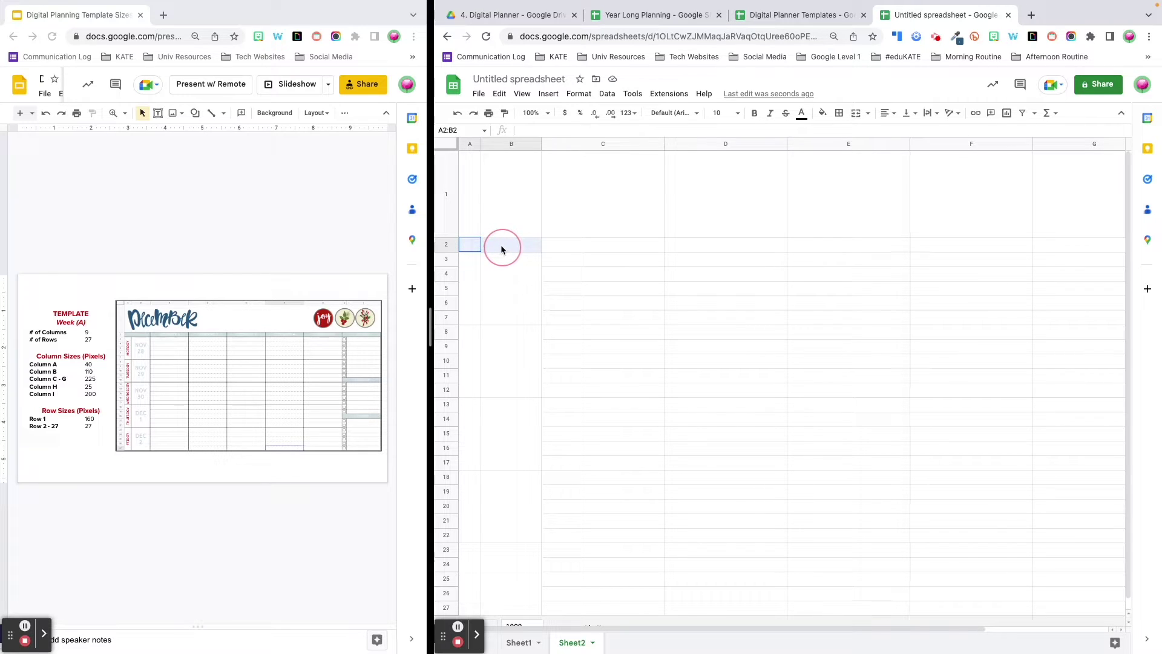
{"action": "left_click", "coordinate": [578, 94]}
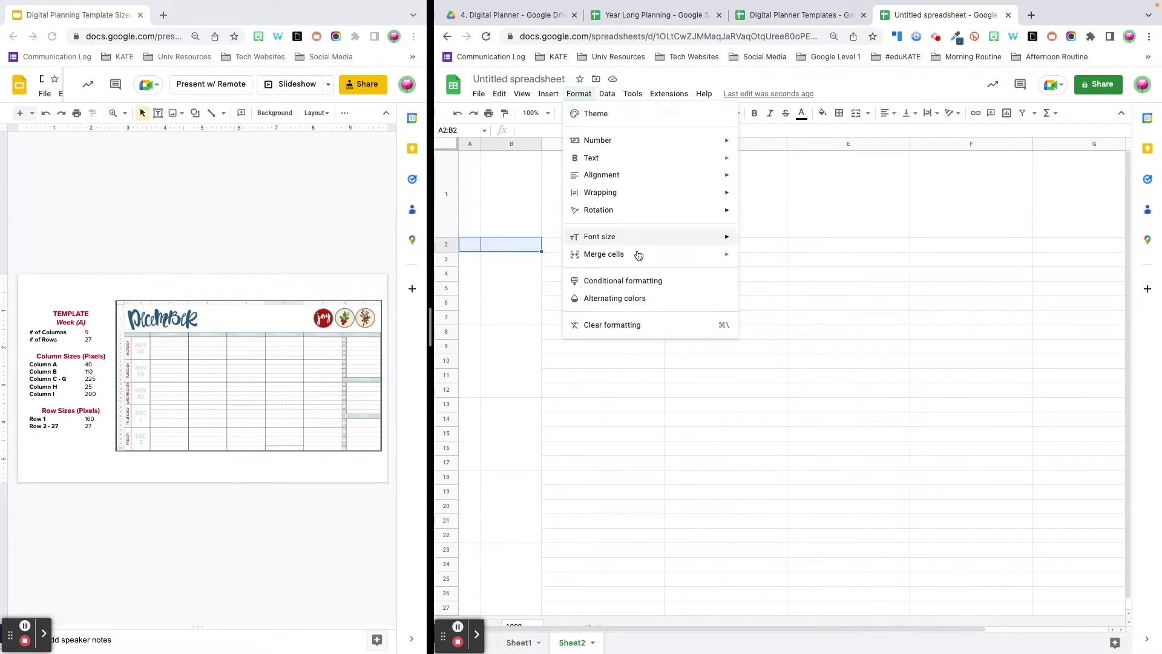
{"action": "left_click", "coordinate": [764, 257]}
Merge H2:I2 and H11:I11 into single cells.
{"action": "scroll", "coordinate": [964, 233], "scroll_direction": "right", "scroll_amount": 5}
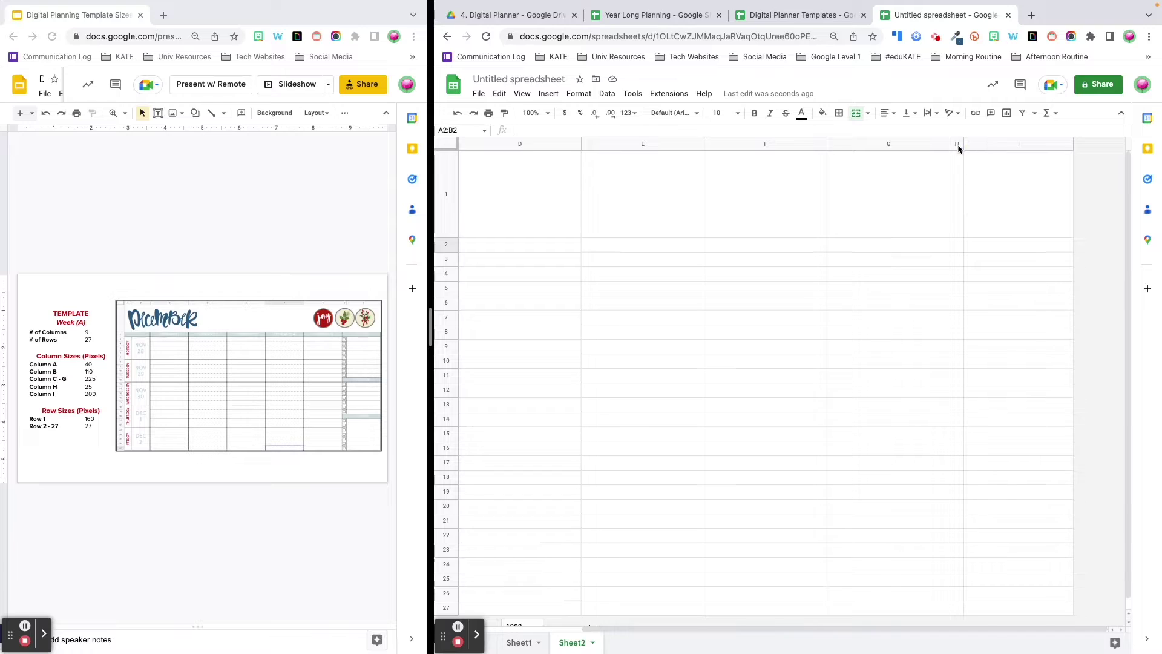
{"action": "left_click", "coordinate": [957, 245]}
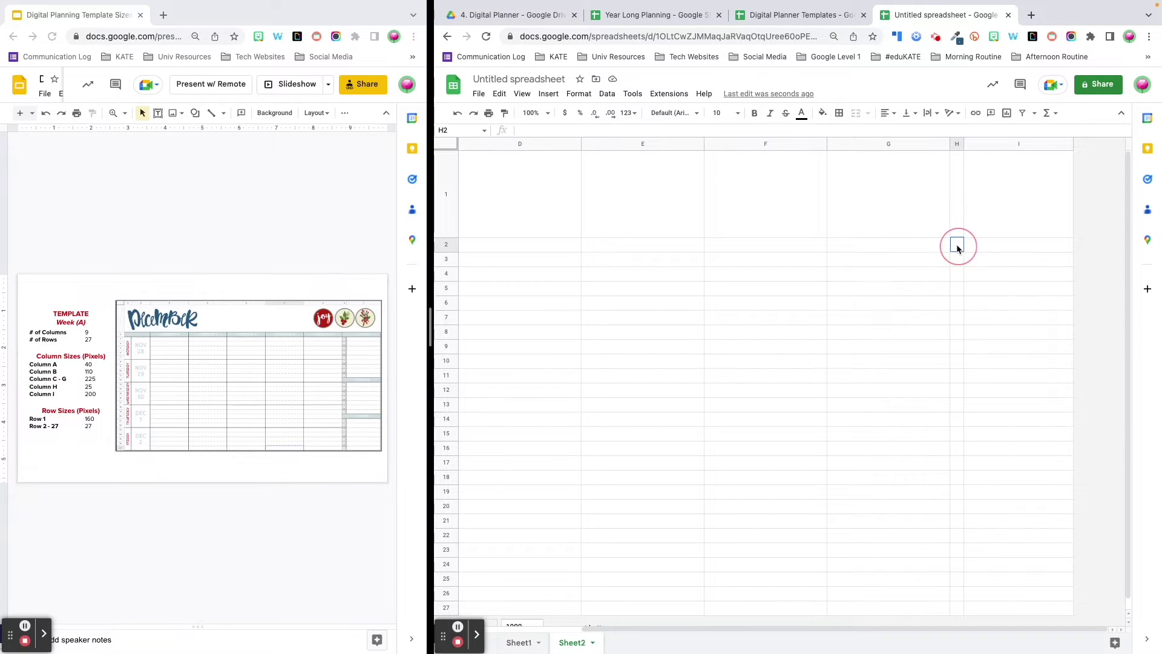
{"action": "left_click_drag", "start_coordinate": [973, 249], "coordinate": [1004, 249]}
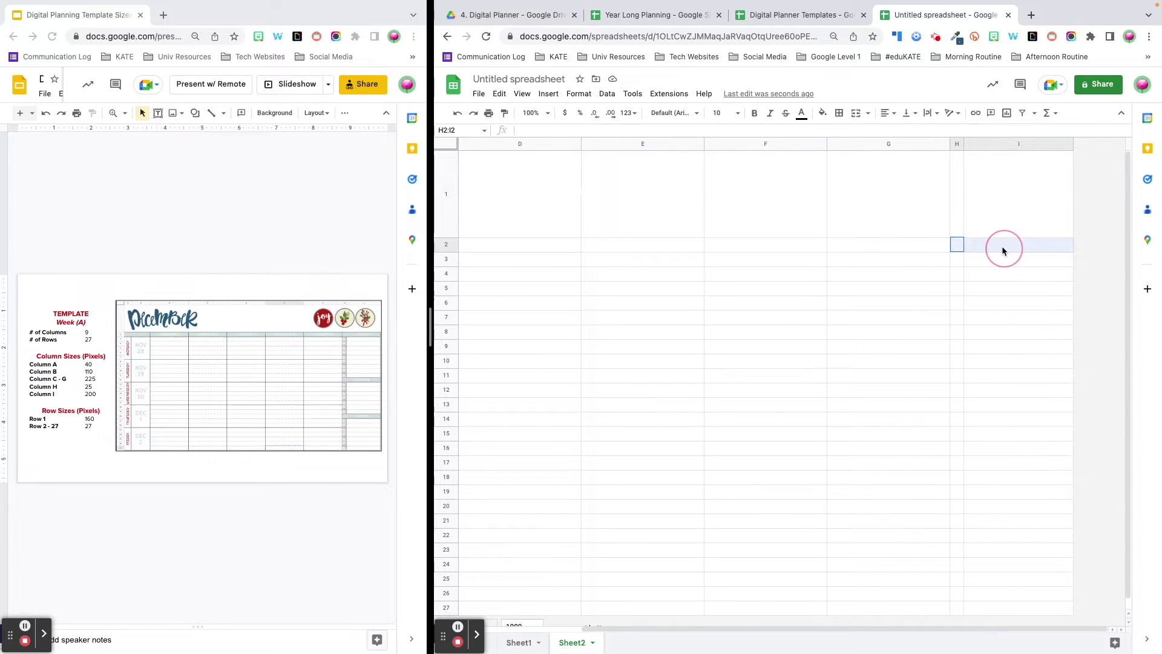
{"action": "left_click", "coordinate": [579, 93]}
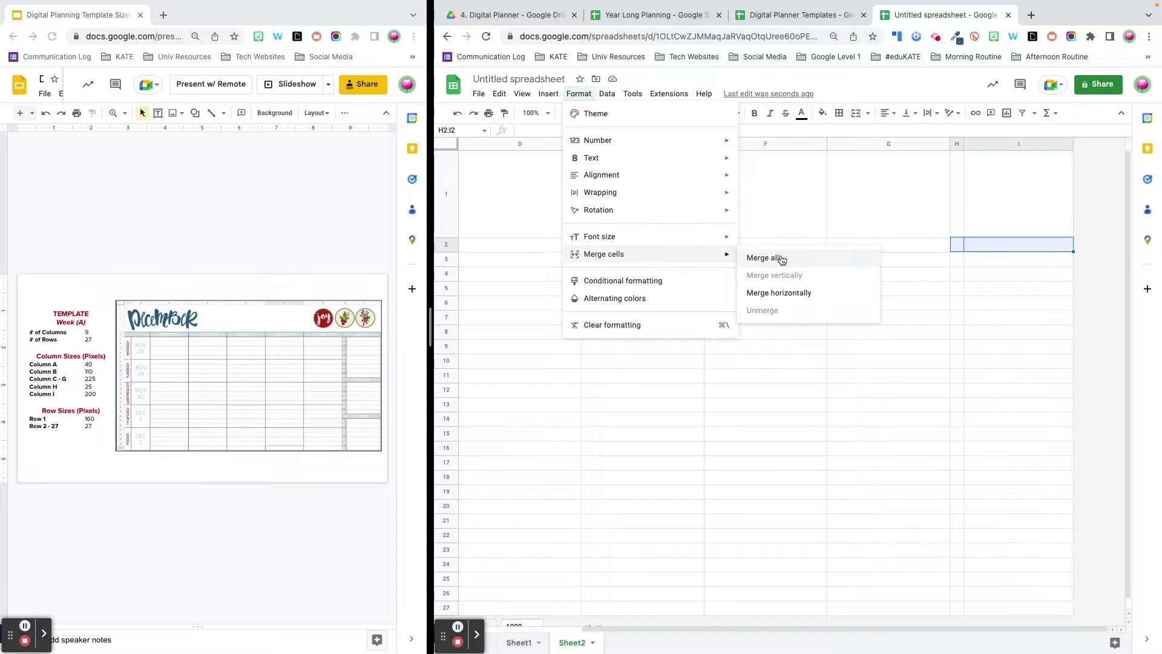
{"action": "left_click", "coordinate": [778, 257]}
{"action": "left_click", "coordinate": [956, 380]}
{"action": "left_click_drag", "start_coordinate": [956, 380], "coordinate": [993, 376]}
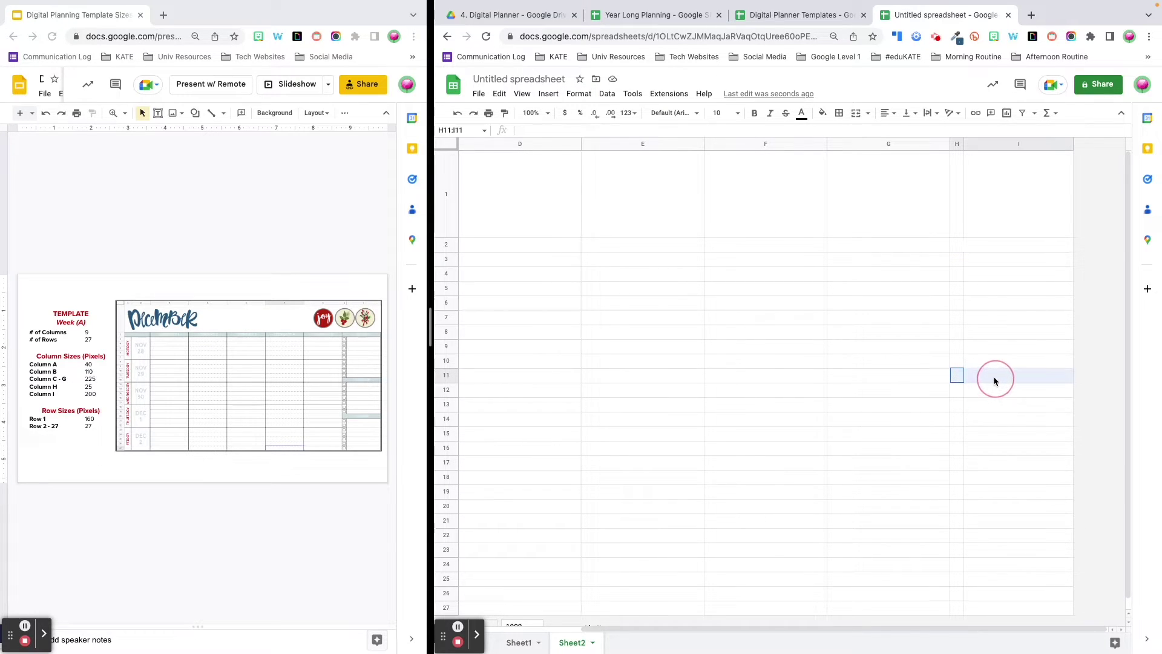
{"action": "left_click", "coordinate": [580, 94]}
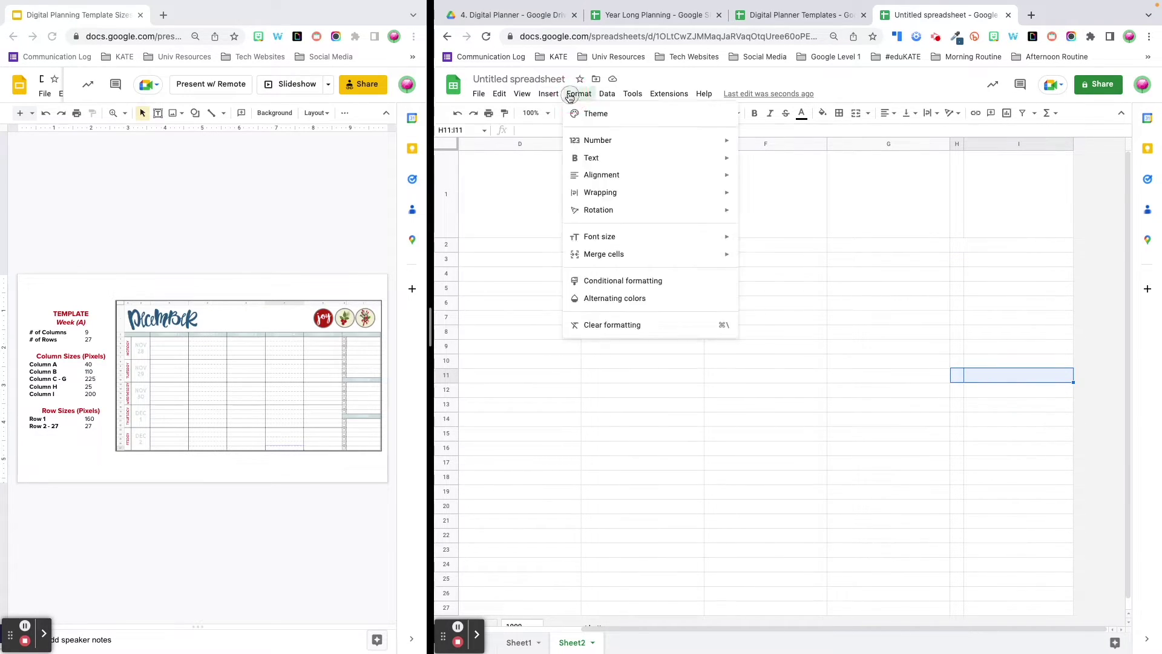
{"action": "mouse_move", "coordinate": [623, 254]}
{"action": "left_click", "coordinate": [762, 258]}
Merge H20:I20 into a single cell.
{"action": "scroll", "coordinate": [964, 448], "scroll_direction": "down", "scroll_amount": 2}
{"action": "left_click", "coordinate": [958, 420]}
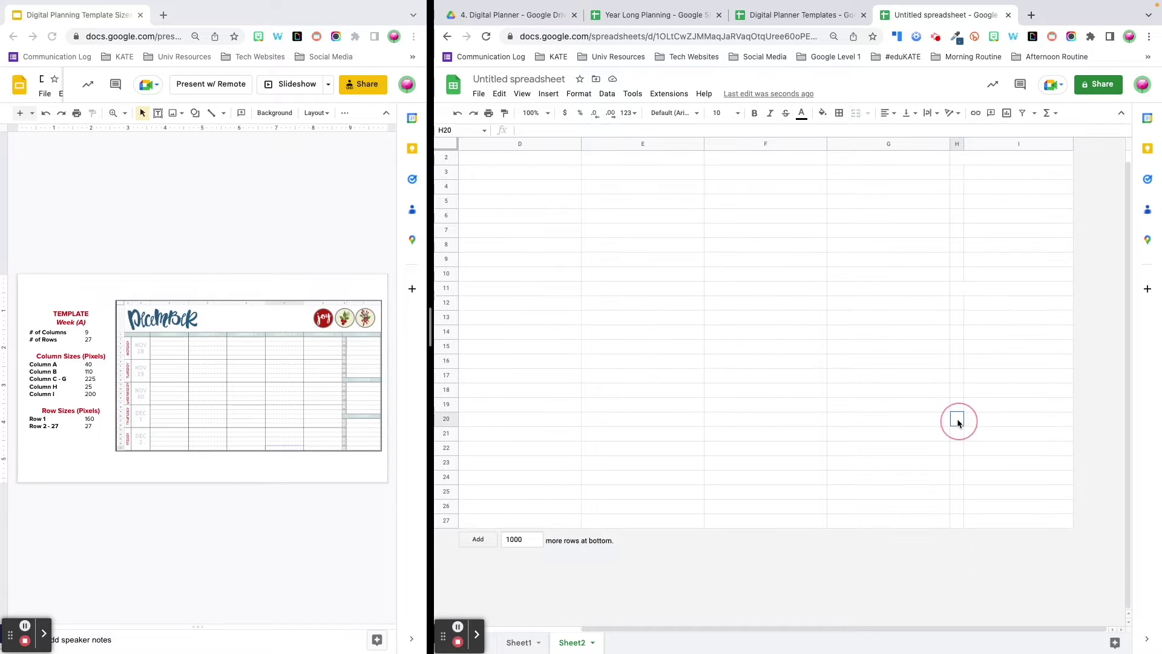
{"action": "left_click_drag", "start_coordinate": [958, 421], "coordinate": [974, 420]}
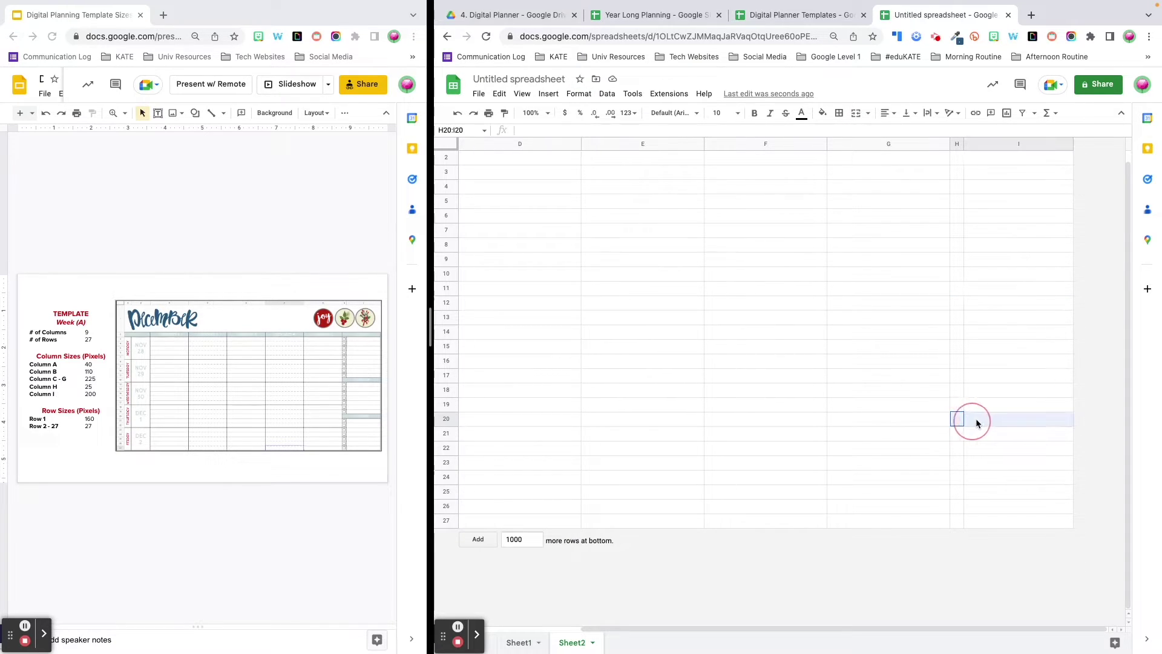
{"action": "left_click", "coordinate": [575, 94]}
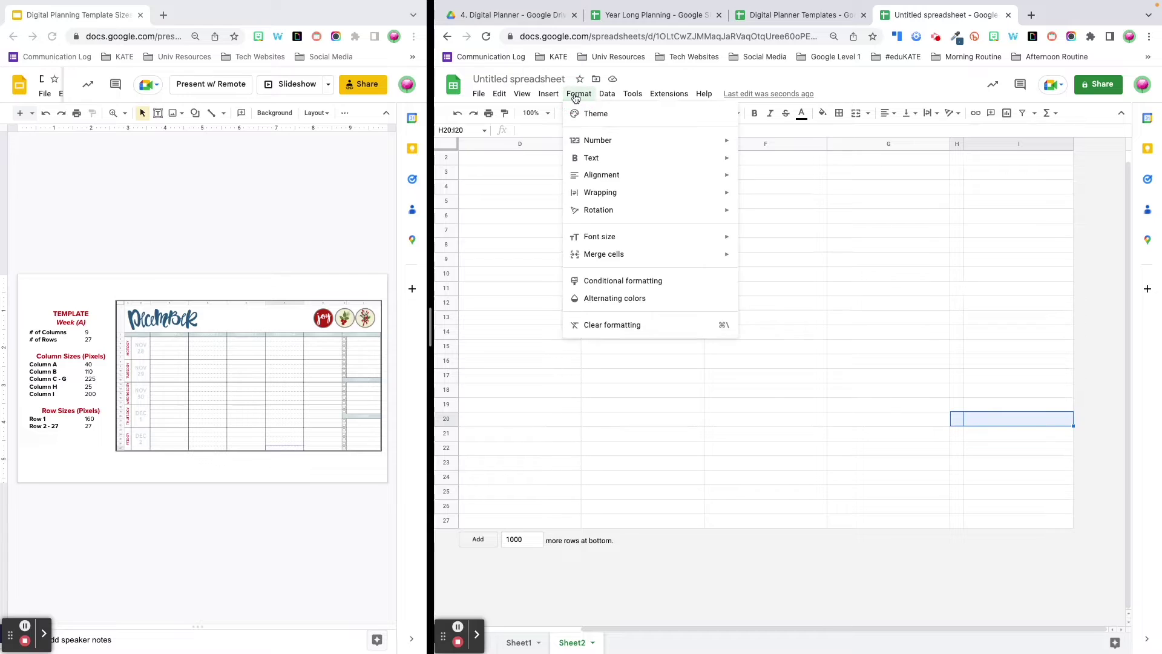
{"action": "mouse_move", "coordinate": [638, 257]}
{"action": "left_click", "coordinate": [788, 263]}
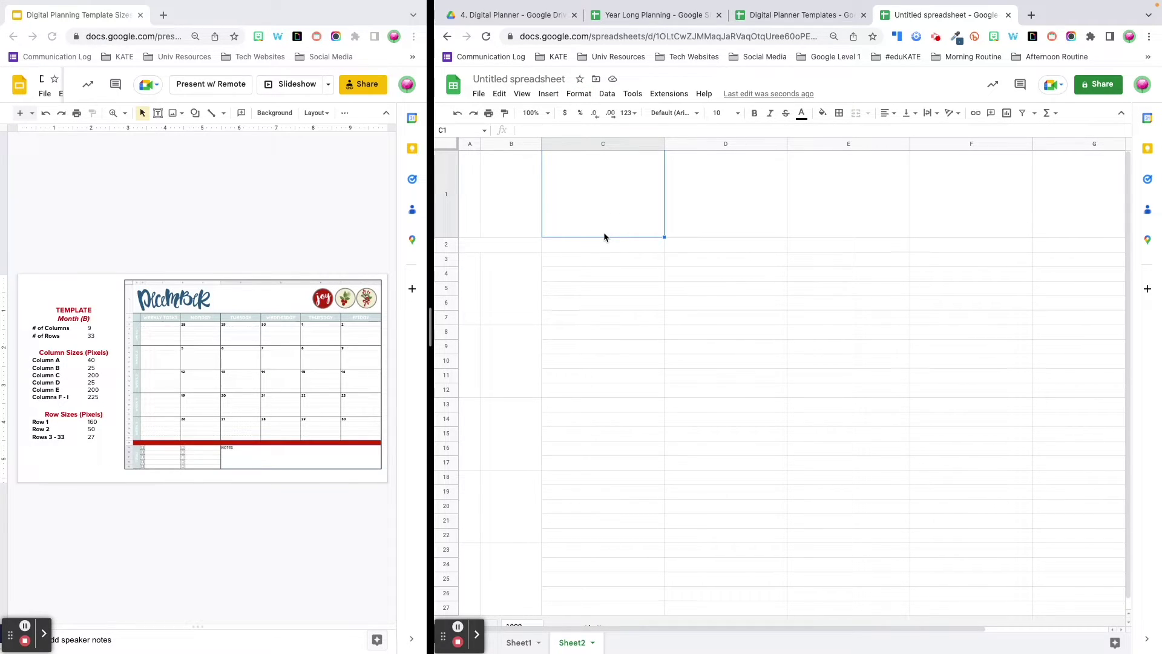
Format column A as Delius Unicase 14, dark red 2, centred, middle-aligned, rotated up.
{"action": "left_click", "coordinate": [464, 143]}
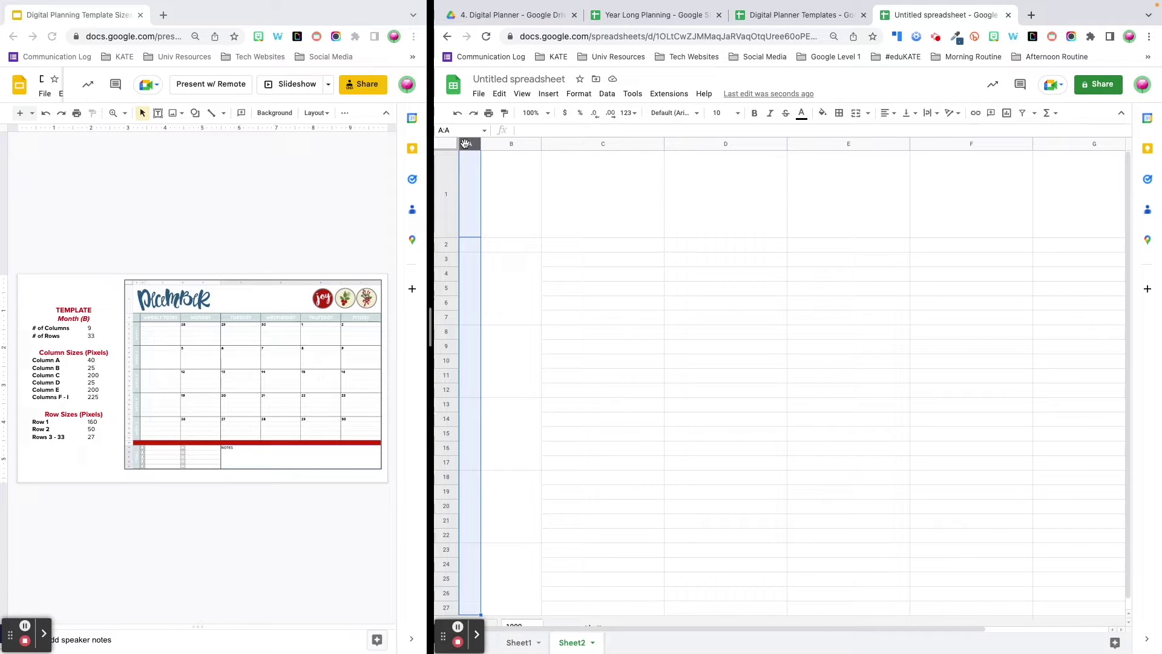
{"action": "left_click", "coordinate": [674, 112]}
{"action": "left_click", "coordinate": [702, 220]}
{"action": "left_click", "coordinate": [739, 113]}
{"action": "left_click", "coordinate": [718, 254]}
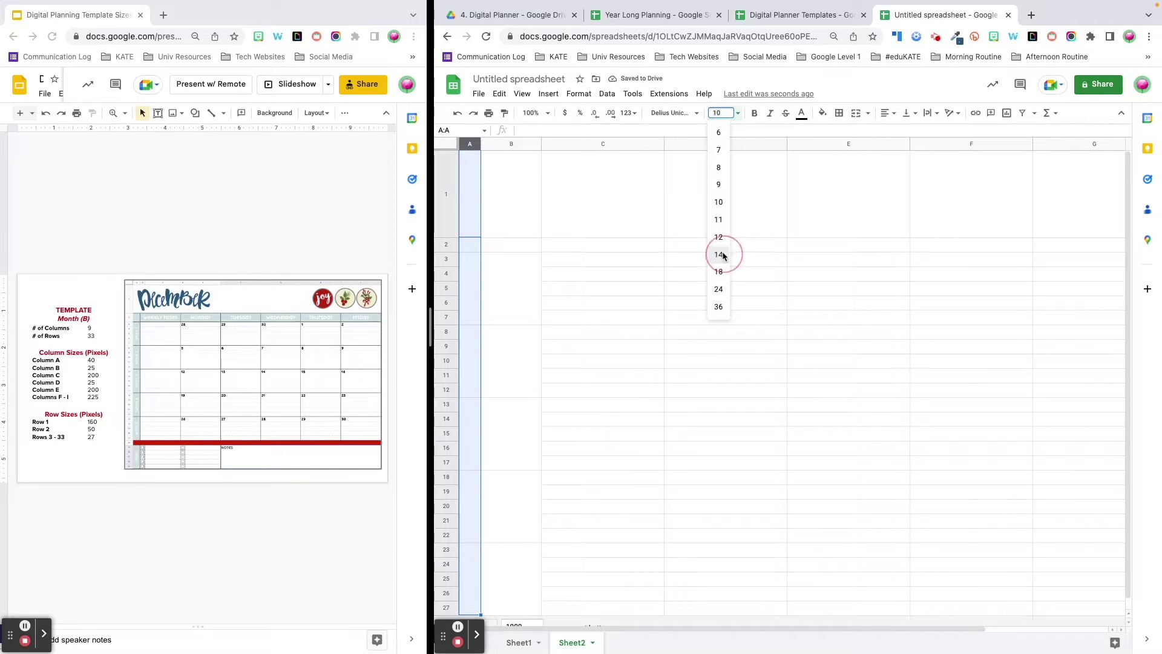
{"action": "left_click", "coordinate": [801, 113]}
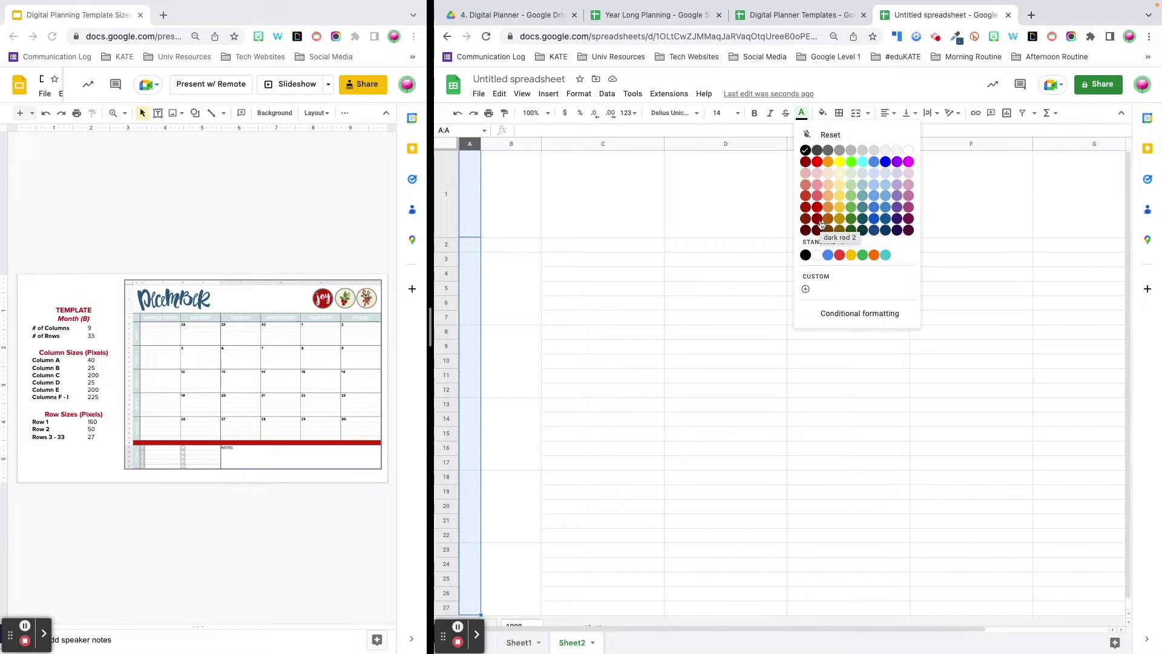
{"action": "left_click", "coordinate": [819, 220]}
{"action": "left_click", "coordinate": [893, 114]}
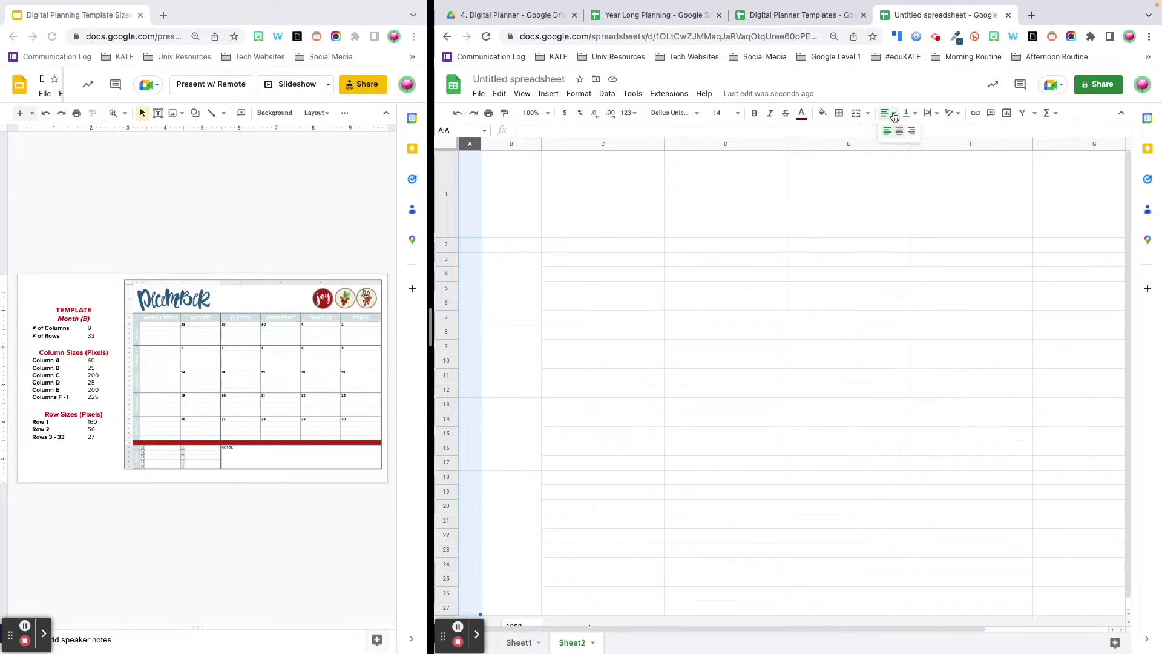
{"action": "left_click", "coordinate": [899, 131]}
{"action": "left_click", "coordinate": [913, 118]}
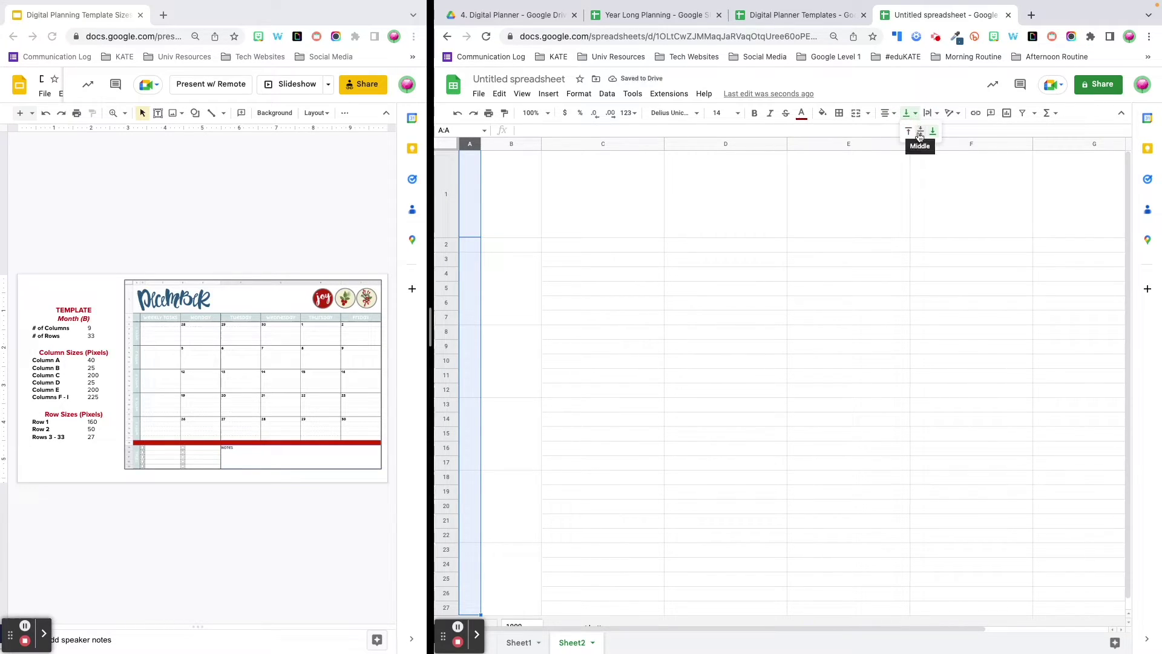
{"action": "left_click", "coordinate": [919, 132]}
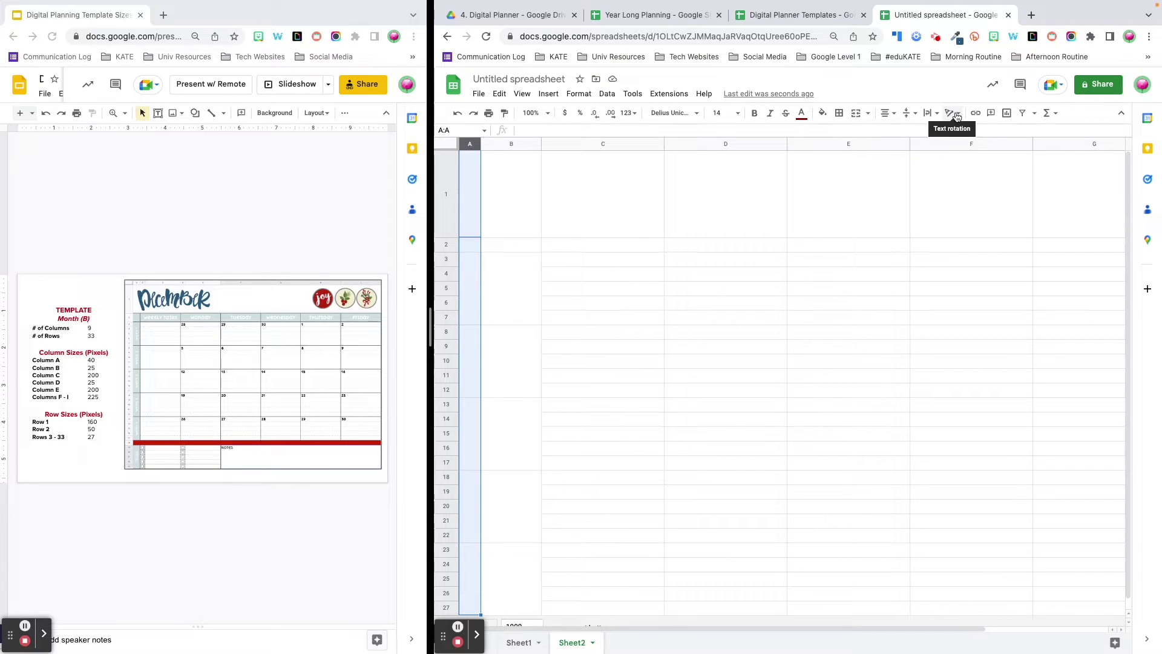
{"action": "left_click", "coordinate": [957, 115]}
{"action": "left_click", "coordinate": [995, 135]}
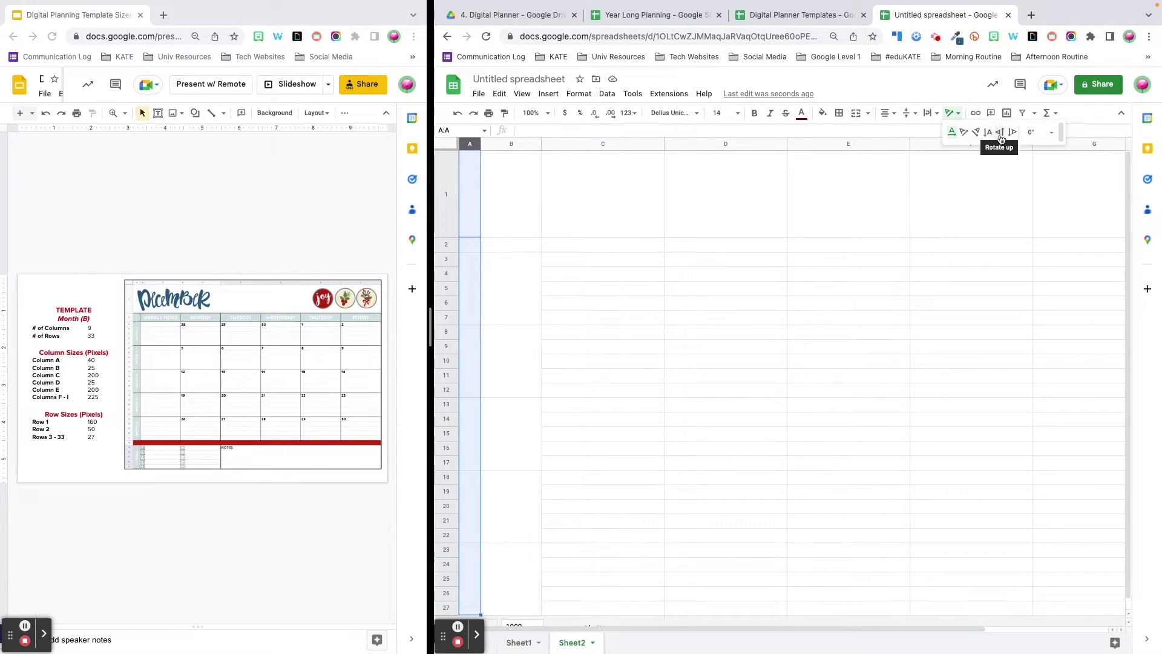
Enter Monday, Tuesday, Wednesday, Thursday and Friday into the merged day blocks of column A.
{"action": "left_click", "coordinate": [466, 285]}
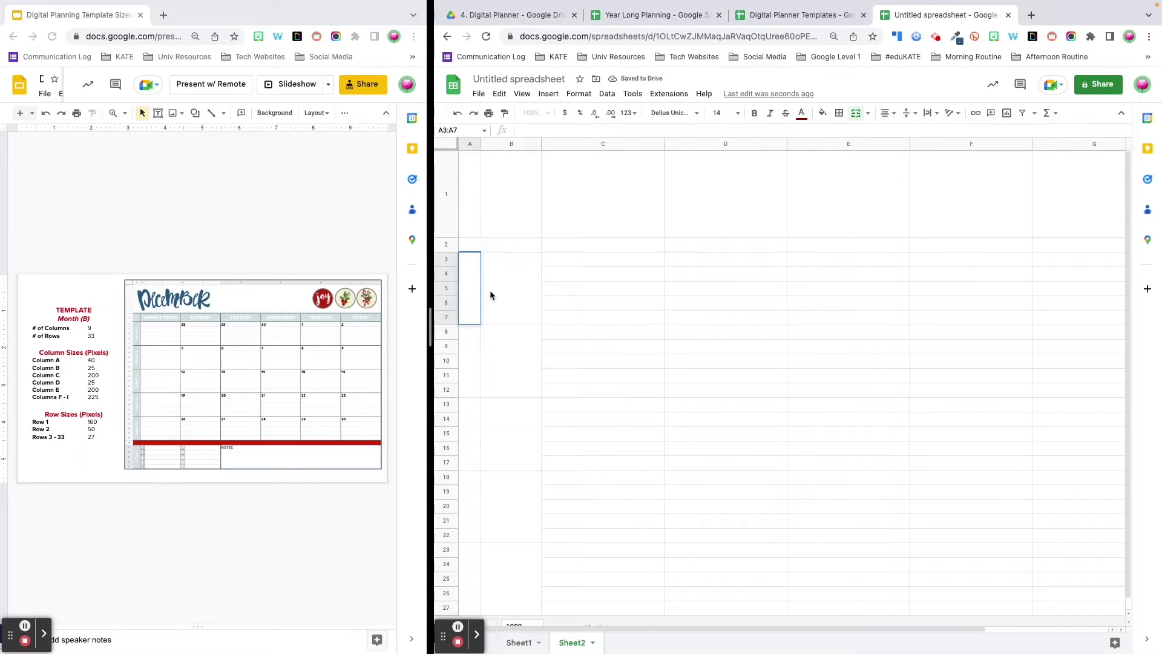
{"action": "type", "text": "Monday"}
{"action": "key", "text": "Return"}
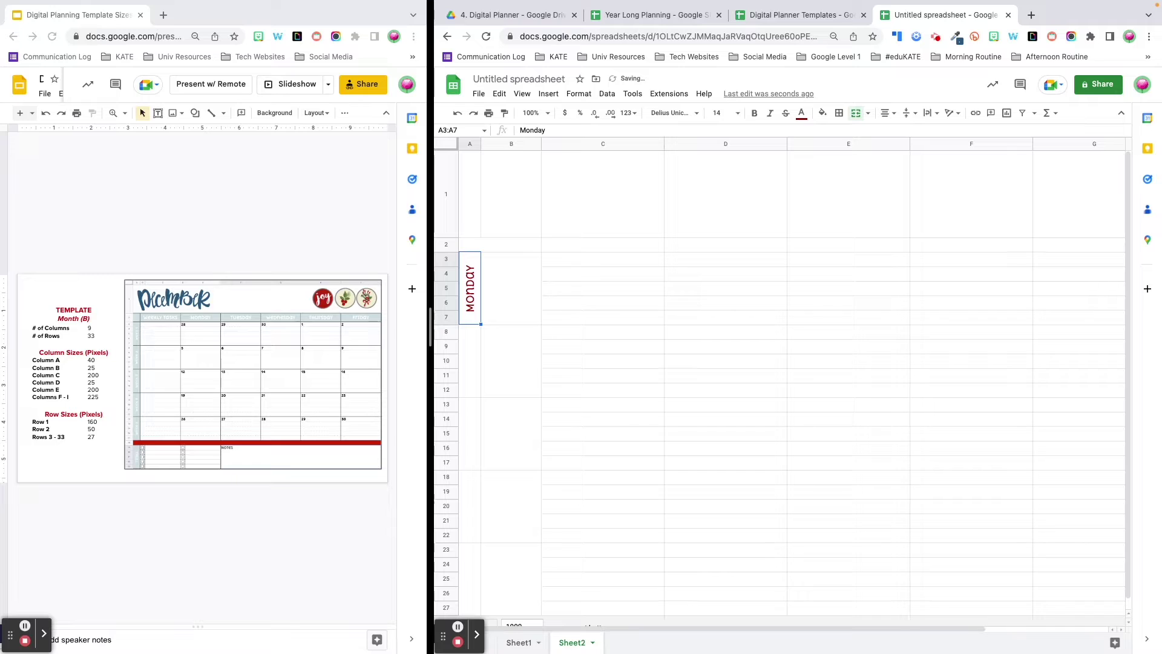
{"action": "left_click", "coordinate": [470, 360]}
{"action": "type", "text": "Tuesday"}
{"action": "key", "text": "Return"}
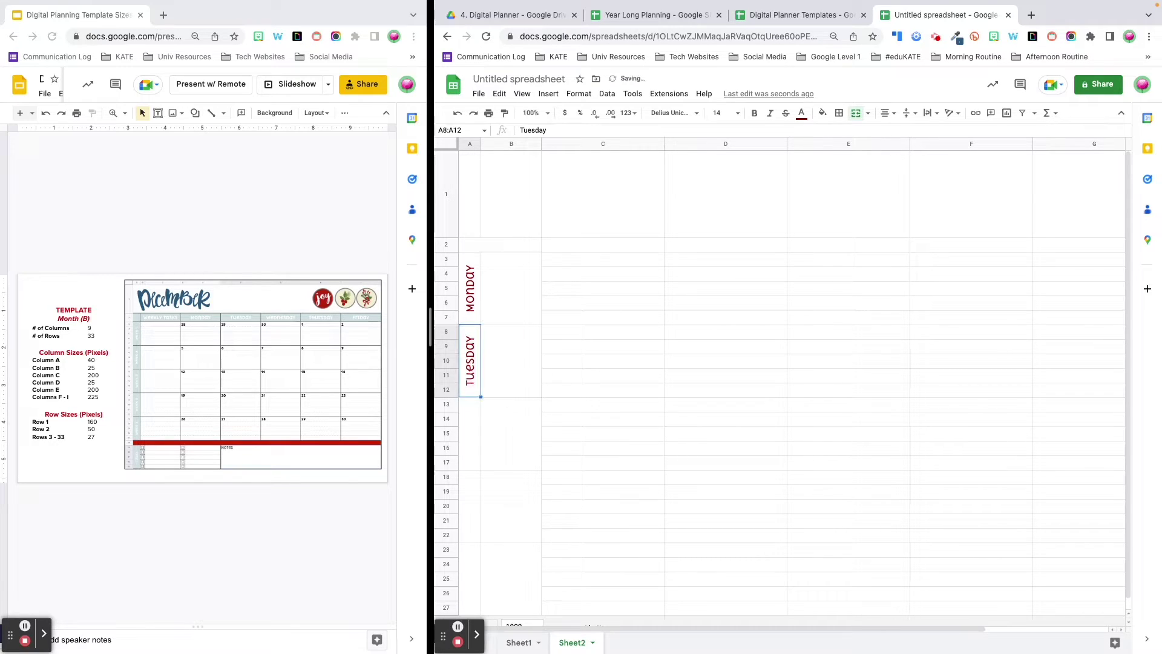
{"action": "type", "text": "Wedn"}
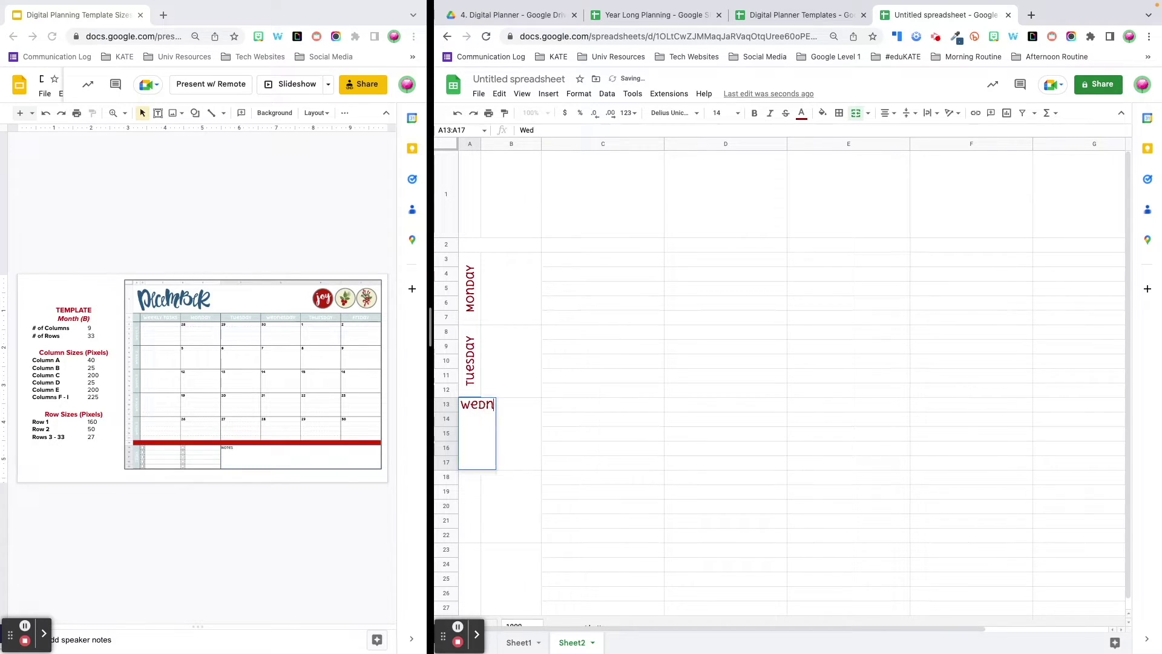
{"action": "type", "text": "esday"}
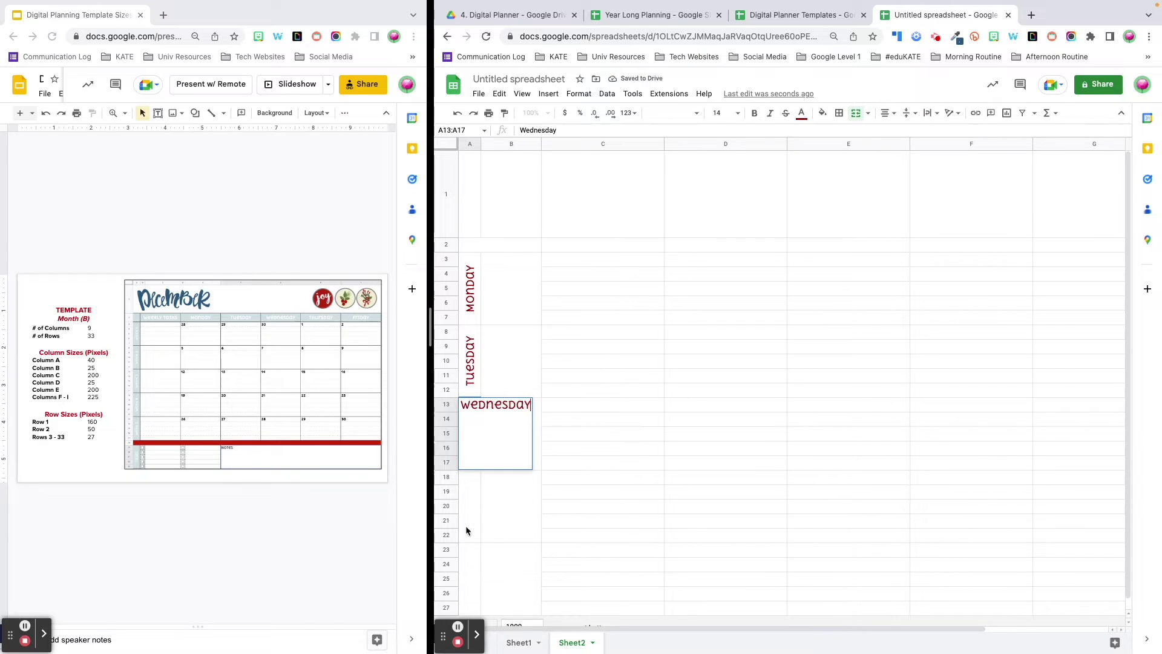
{"action": "left_click", "coordinate": [466, 526]}
{"action": "type", "text": "Thursday"}
{"action": "key", "text": "Return"}
{"action": "type", "text": "Friday"}
{"action": "key", "text": "Return"}
{"action": "left_click", "coordinate": [578, 203]}
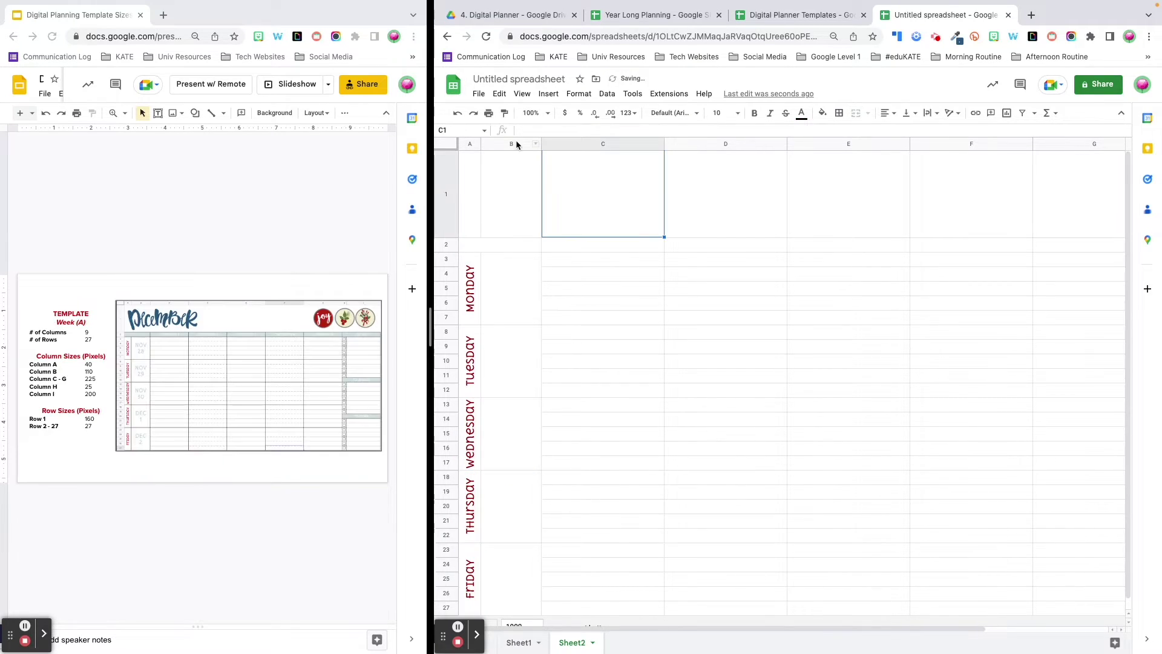
Format column B as Delius Unicase 24, light cyan 3, centred horizontally and vertically.
{"action": "left_click", "coordinate": [516, 143]}
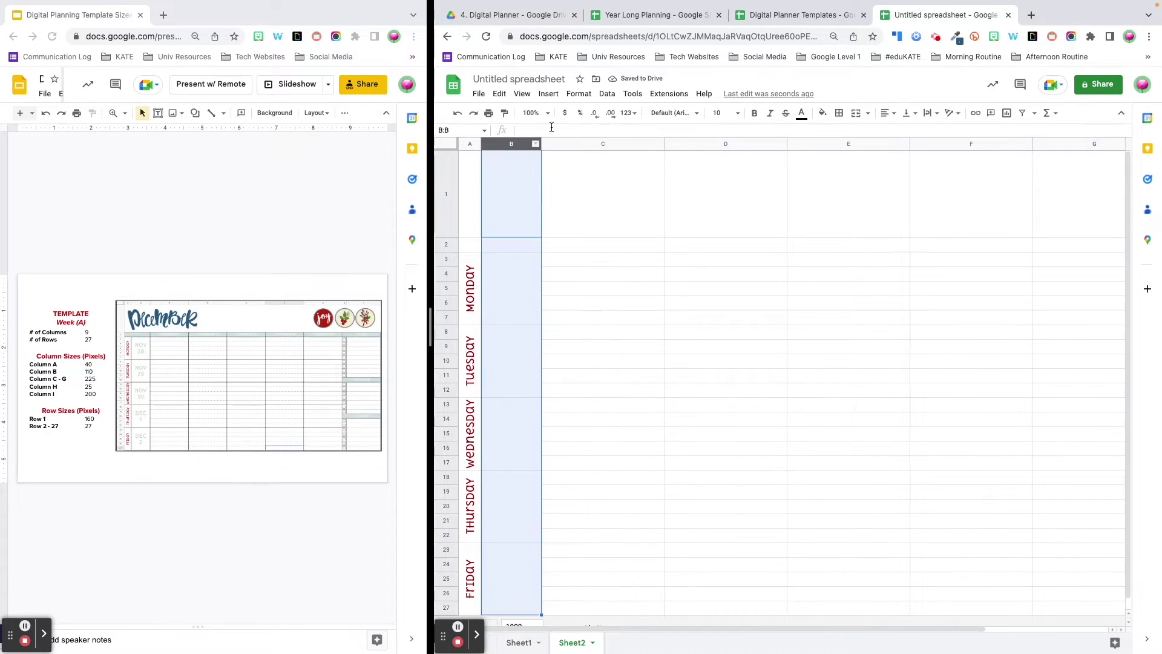
{"action": "left_click", "coordinate": [695, 113]}
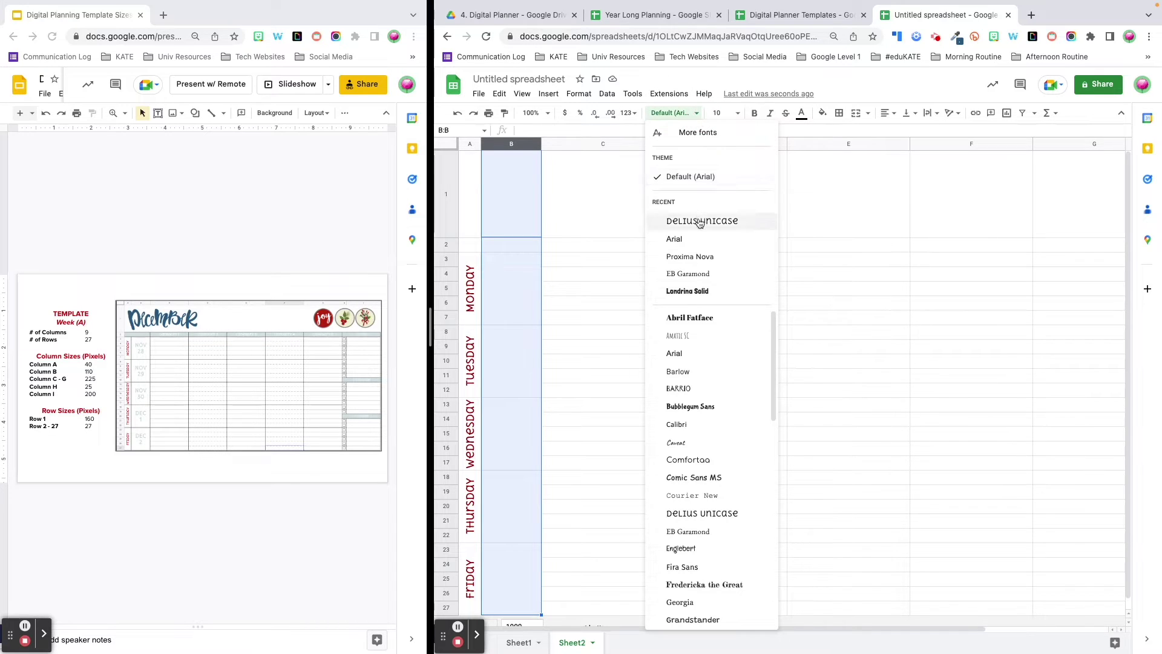
{"action": "left_click", "coordinate": [700, 222]}
{"action": "left_click", "coordinate": [738, 114]}
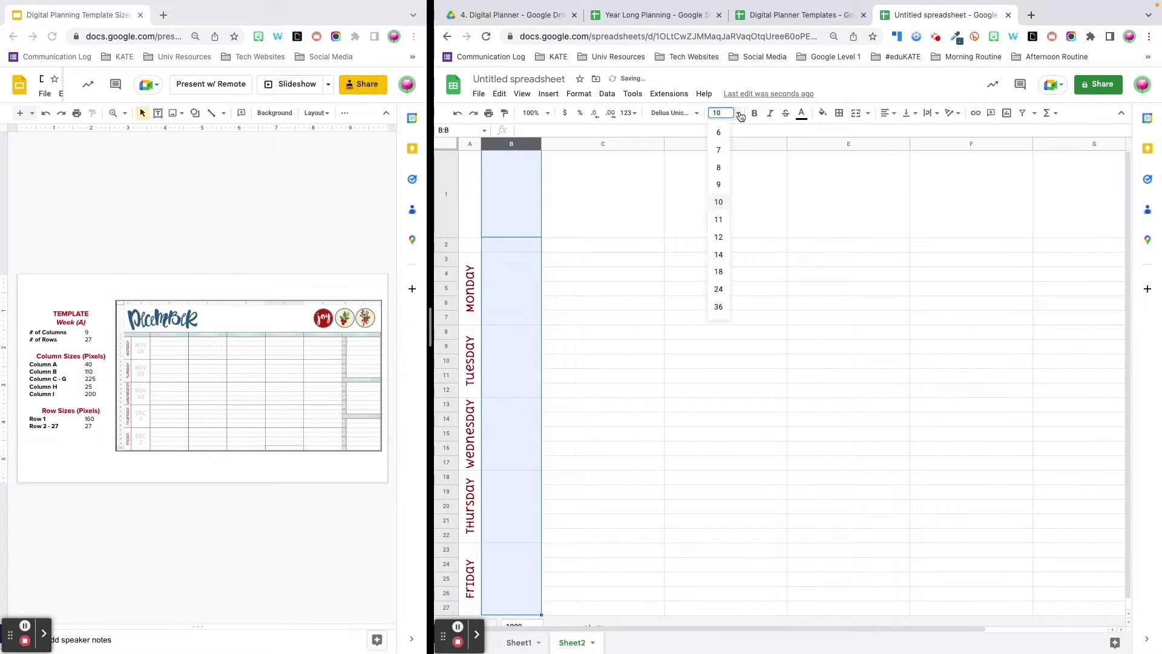
{"action": "left_click", "coordinate": [720, 289]}
{"action": "left_click", "coordinate": [801, 113]}
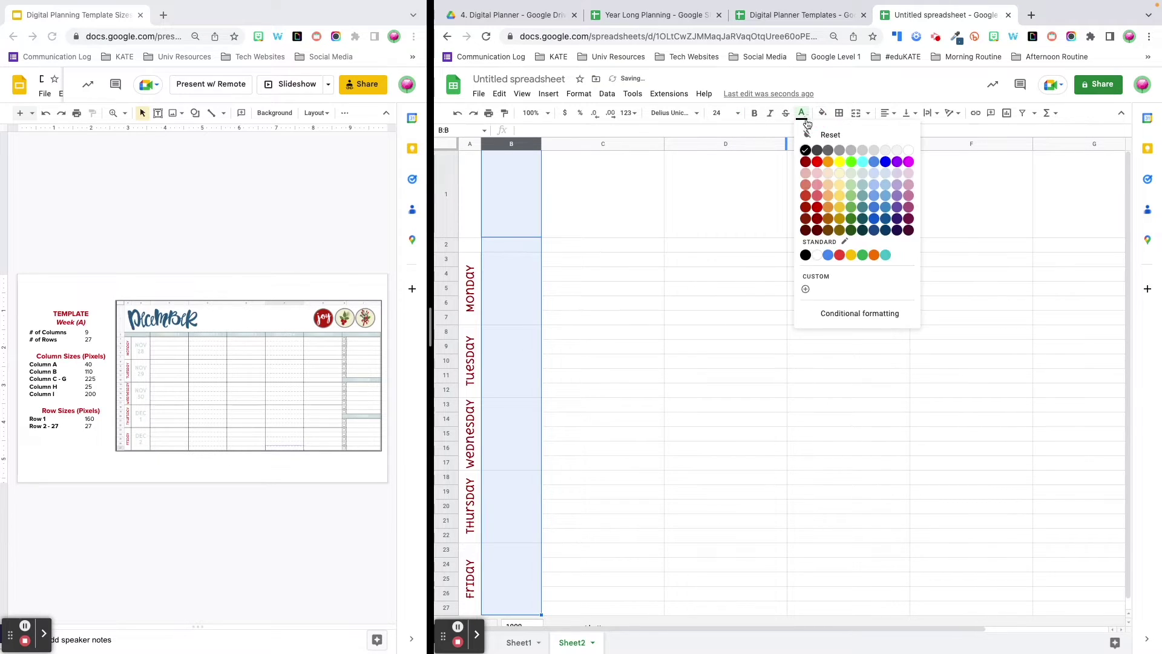
{"action": "left_click", "coordinate": [864, 173]}
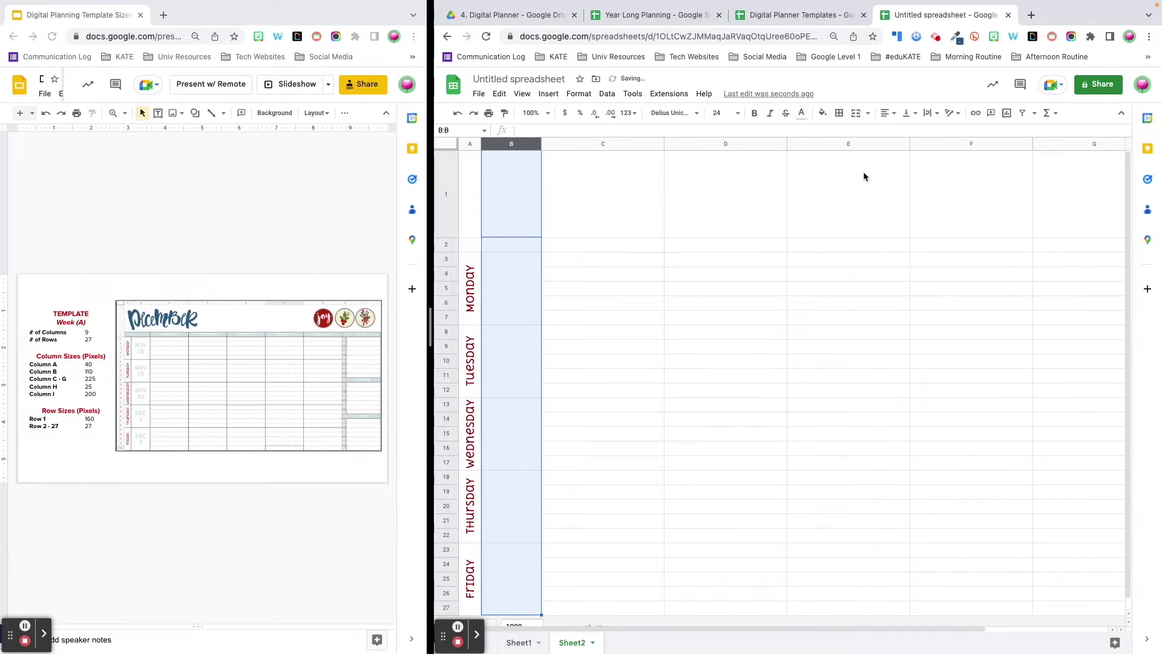
{"action": "left_click", "coordinate": [892, 115]}
{"action": "left_click", "coordinate": [899, 133]}
{"action": "left_click", "coordinate": [908, 113]}
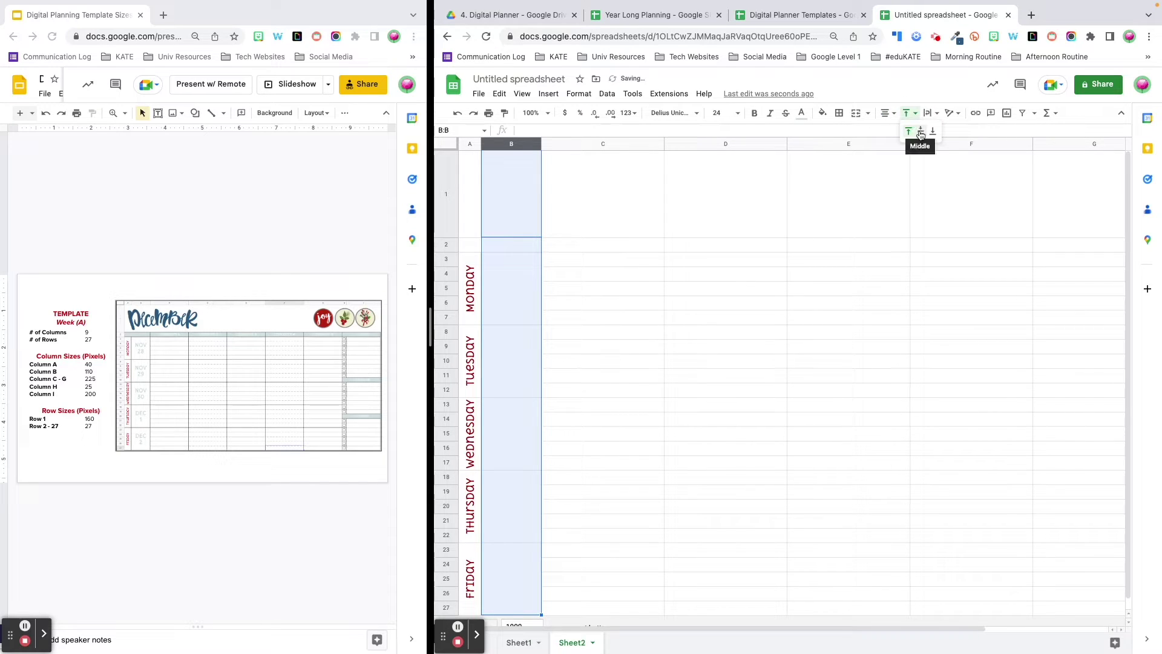
{"action": "left_click", "coordinate": [920, 132]}
Enter the two-line date 'Dec' / '5' in merged cell B3:B7.
{"action": "left_click", "coordinate": [512, 265]}
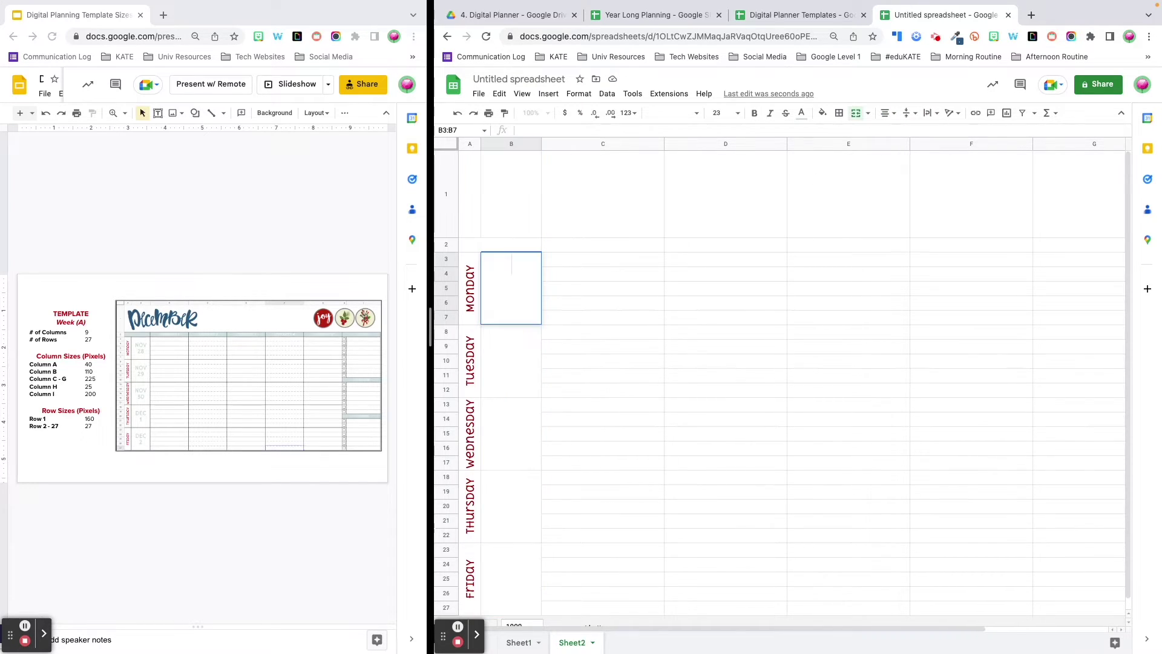
{"action": "key", "text": "Return"}
{"action": "type", "text": "Dec"}
{"action": "key", "text": "alt+Return"}
{"action": "type", "text": "5"}
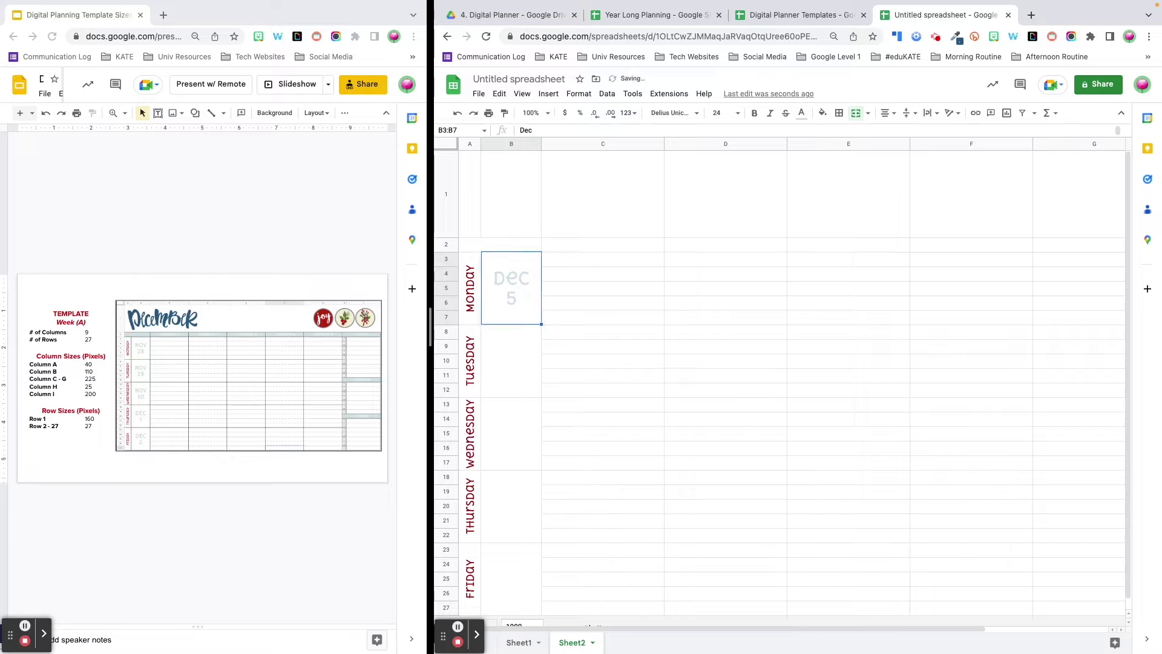
{"action": "key", "text": "Return"}
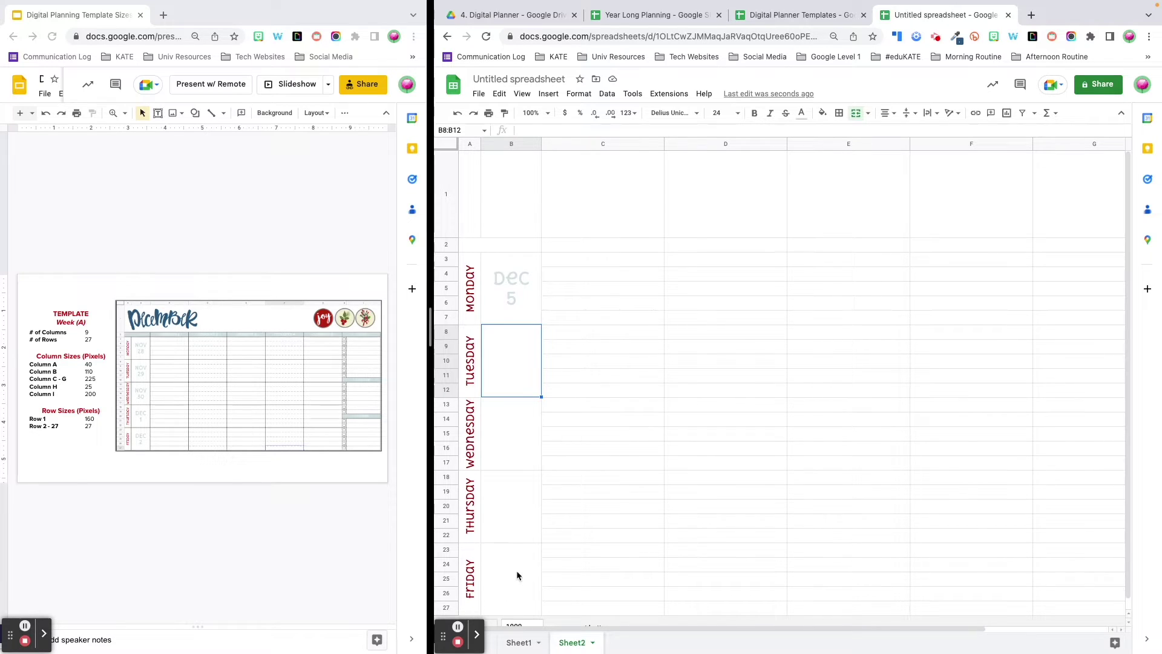
{"action": "left_click", "coordinate": [726, 259]}
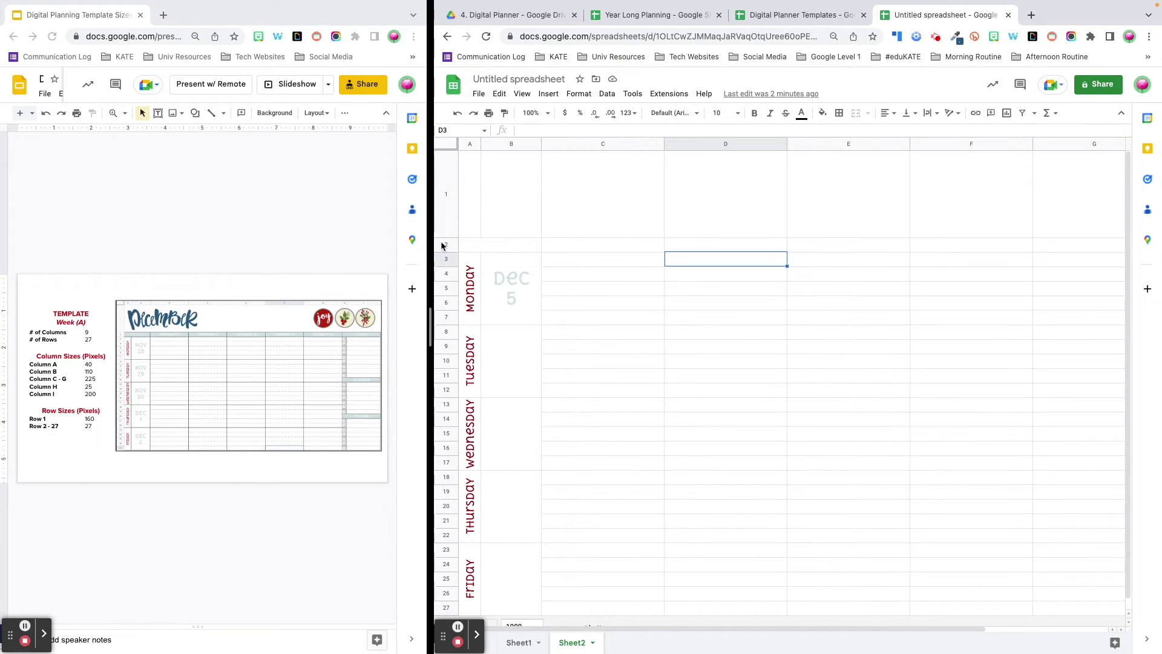
Format row 2 with light cyan 3 fill and white, centred Delius Unicase text.
{"action": "left_click", "coordinate": [445, 245]}
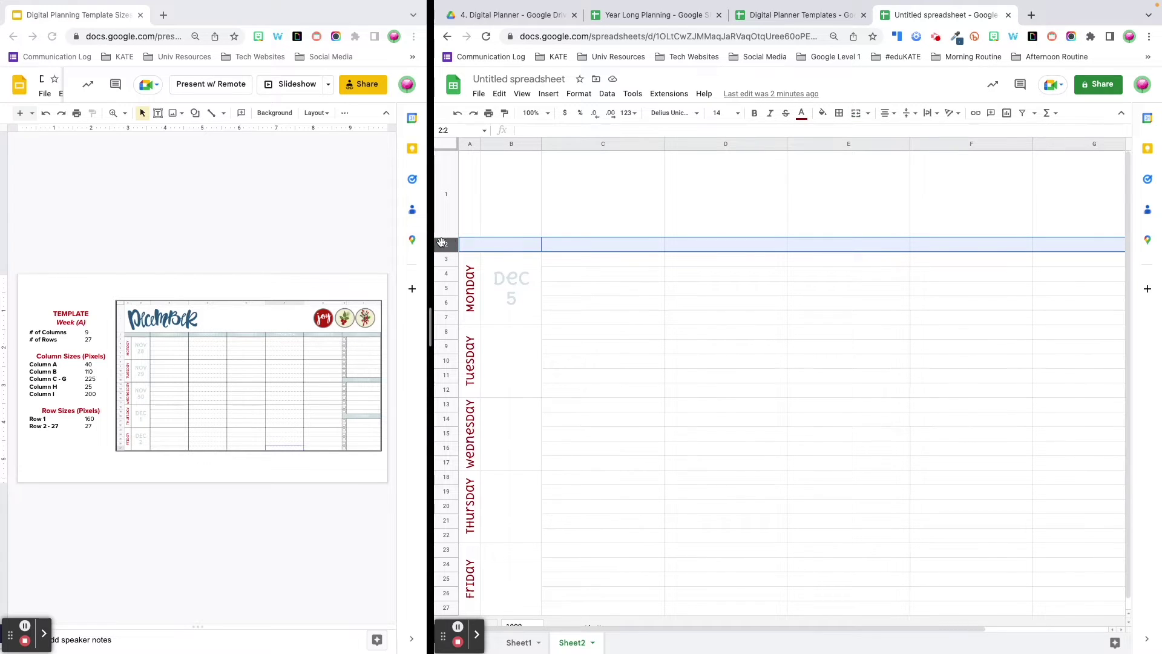
{"action": "left_click", "coordinate": [823, 115]}
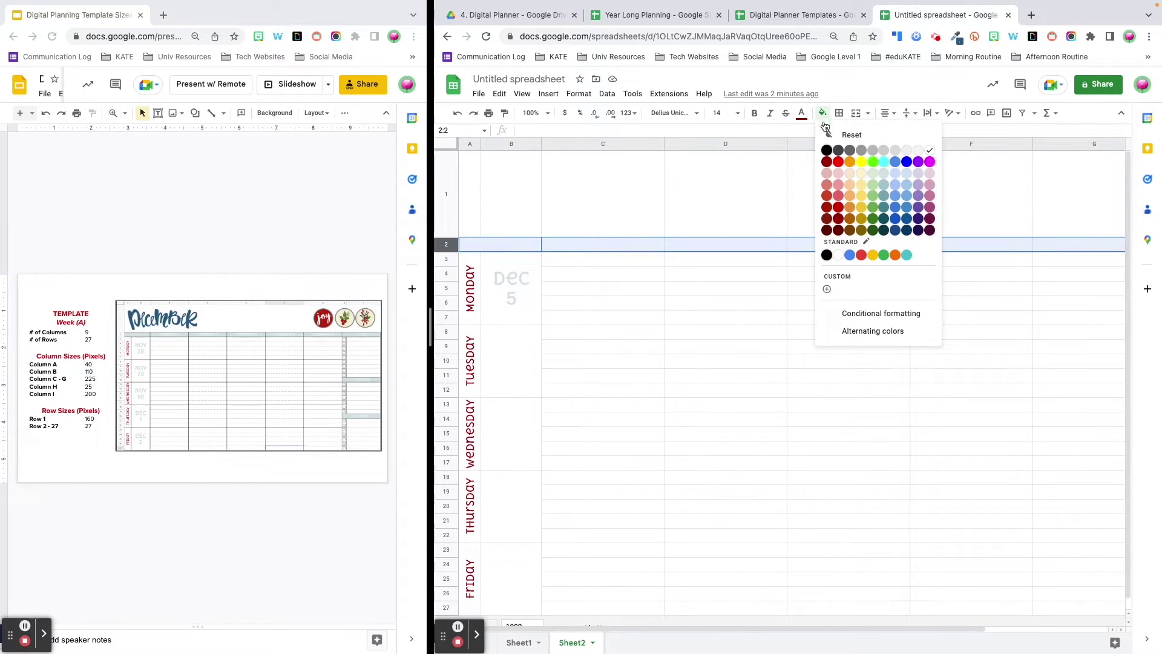
{"action": "left_click", "coordinate": [884, 176]}
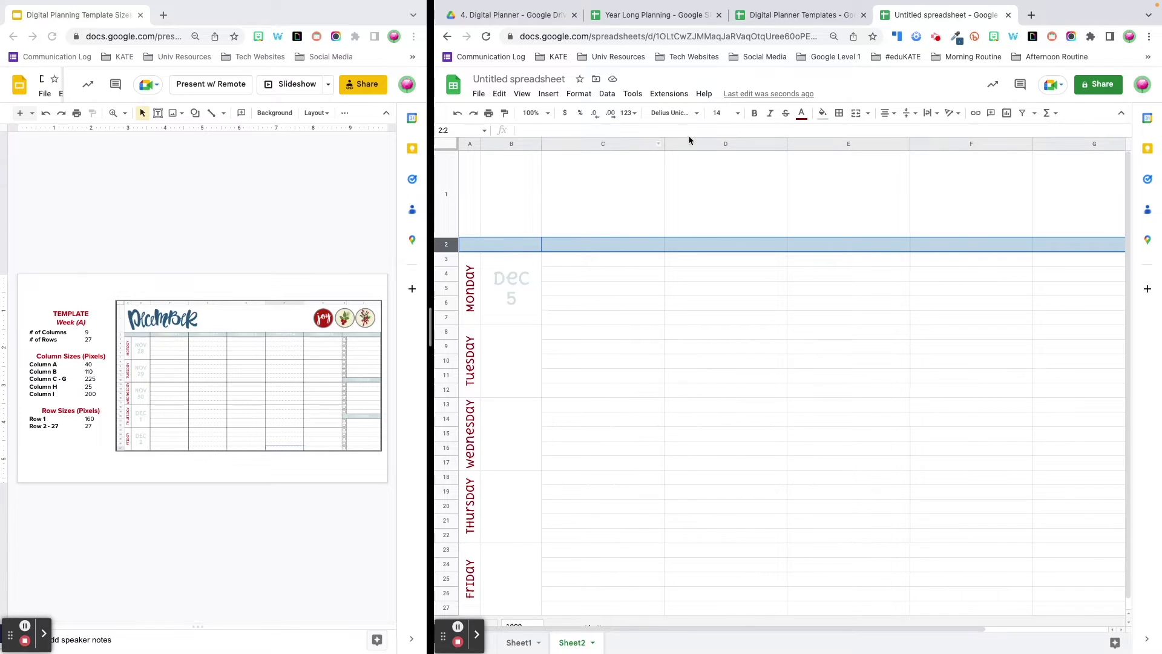
{"action": "left_click", "coordinate": [699, 115]}
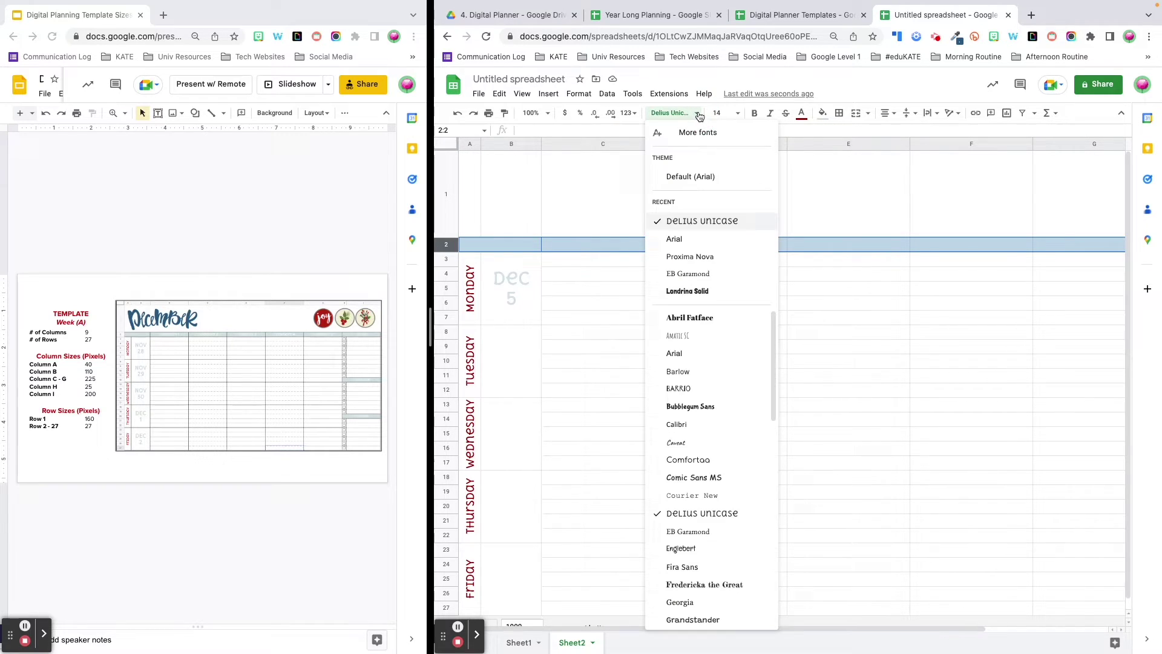
{"action": "left_click", "coordinate": [696, 221]}
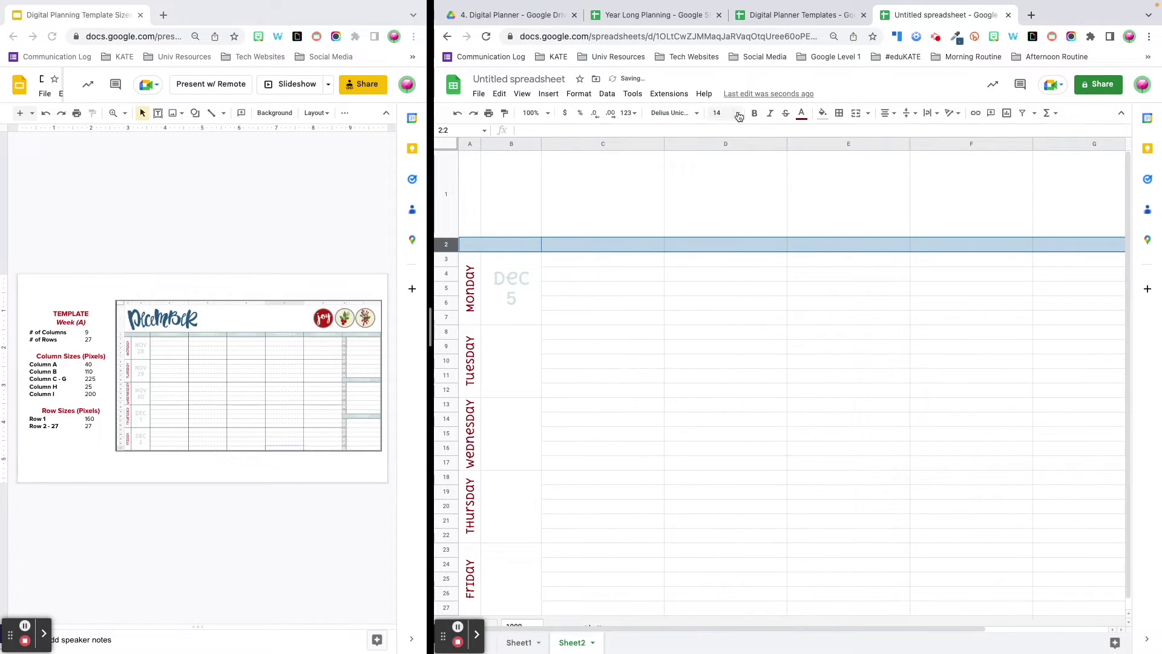
{"action": "left_click", "coordinate": [802, 113]}
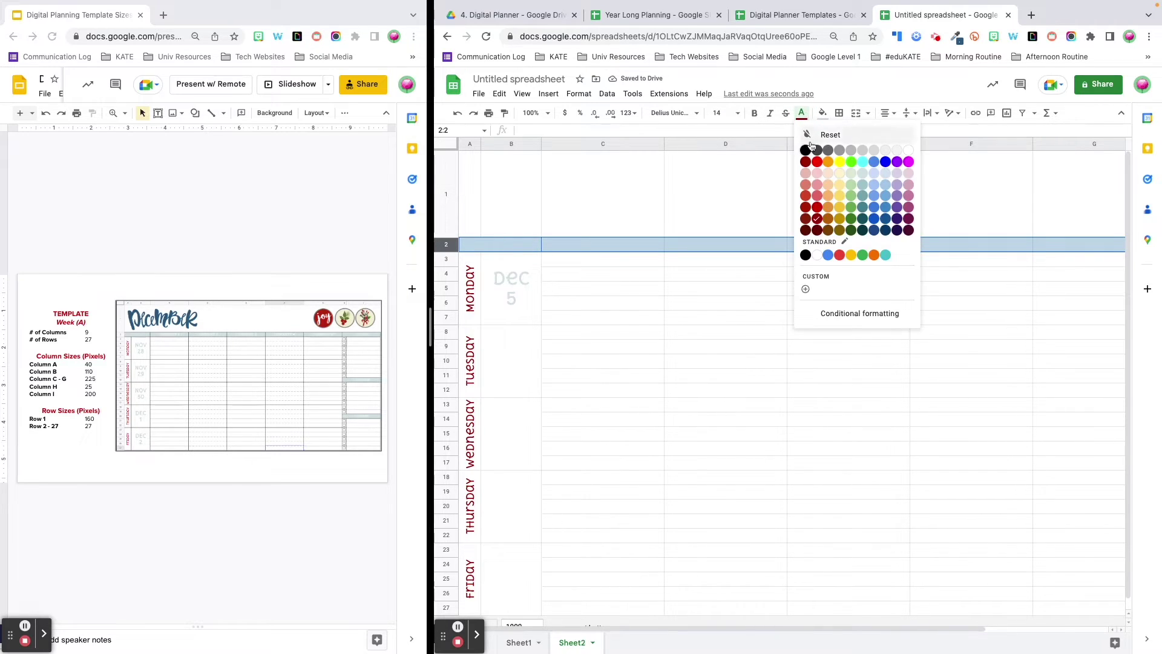
{"action": "left_click", "coordinate": [908, 155]}
{"action": "left_click", "coordinate": [892, 115]}
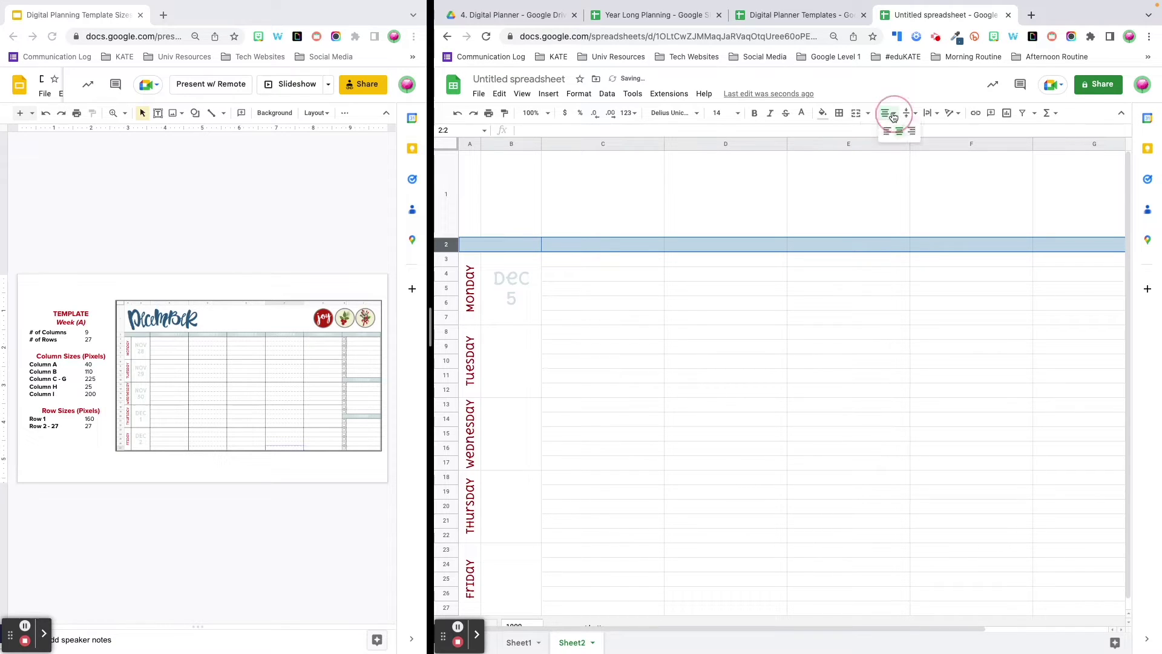
{"action": "left_click", "coordinate": [899, 132]}
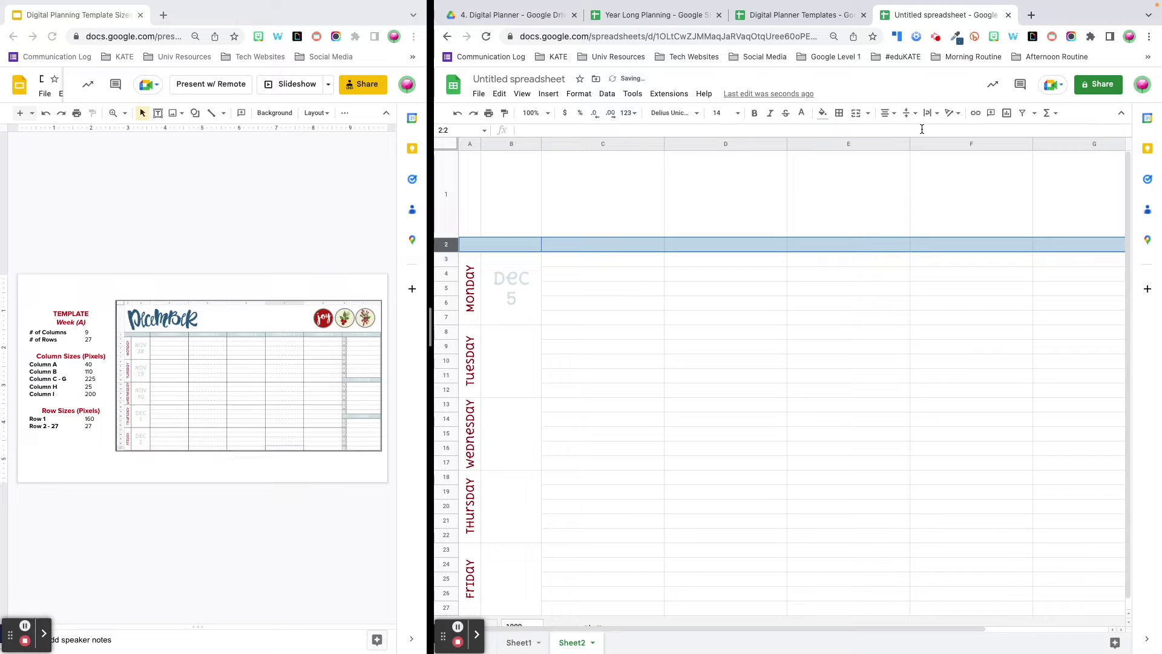
{"action": "key", "text": "Right"}
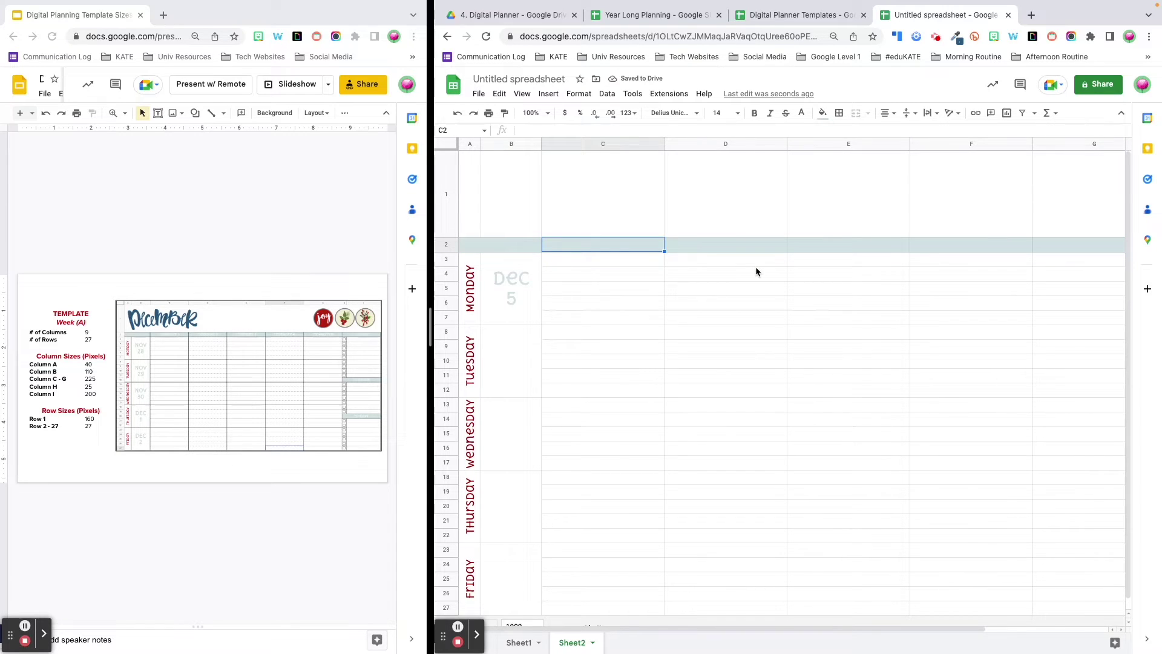
Enter category 1, category 2 and category 3 in C2, D2 and E2.
{"action": "type", "text": "ca"}
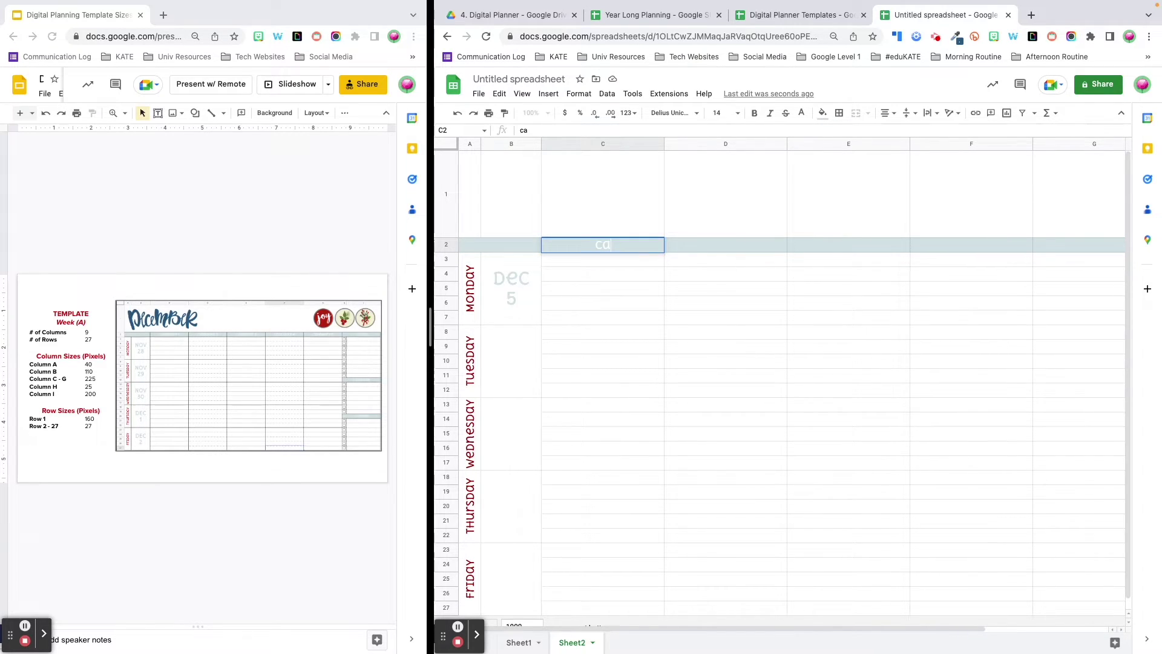
{"action": "type", "text": "tegory 1"}
{"action": "key", "text": "Tab"}
{"action": "type", "text": "ca"}
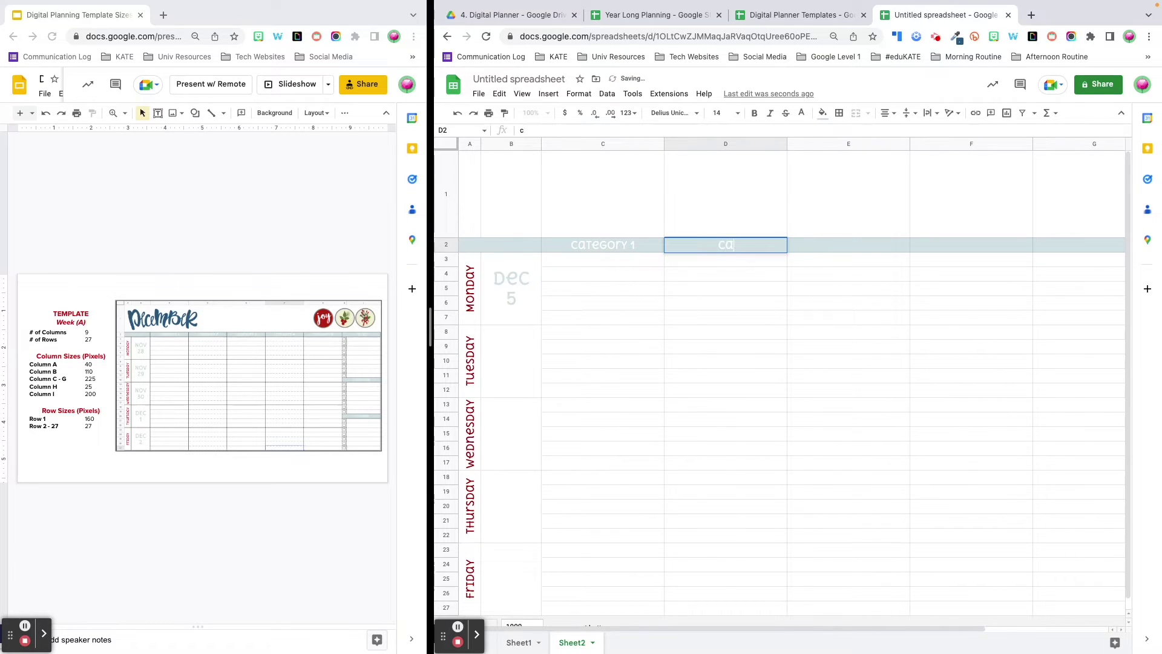
{"action": "type", "text": "tegory 2"}
{"action": "key", "text": "Tab"}
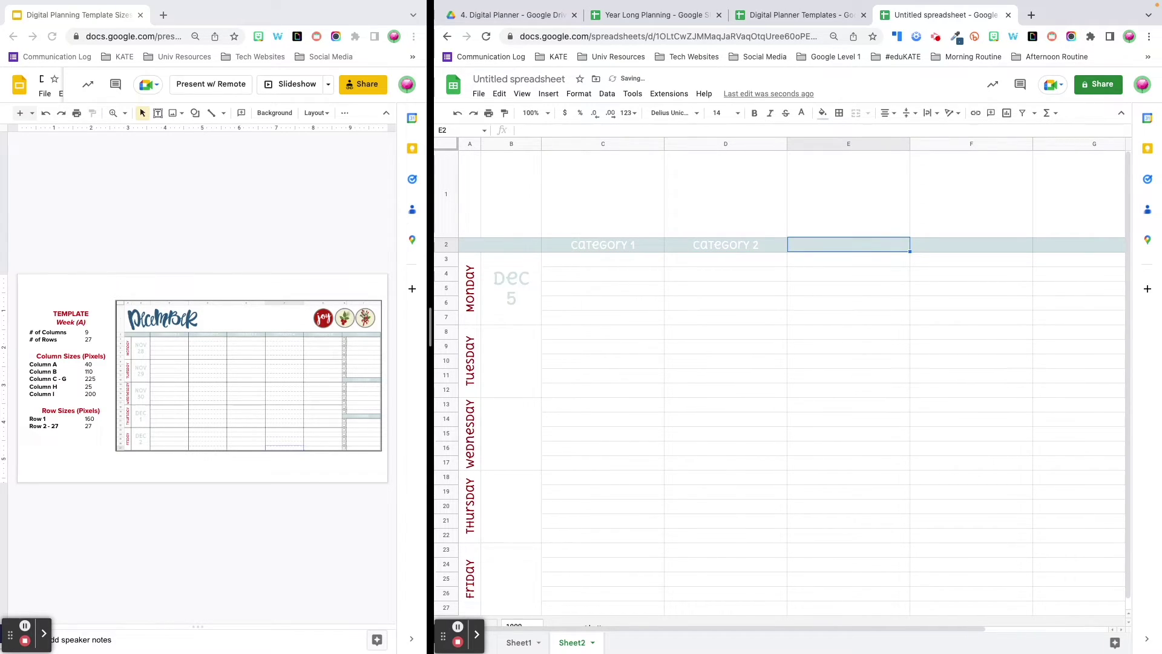
{"action": "type", "text": "category 3"}
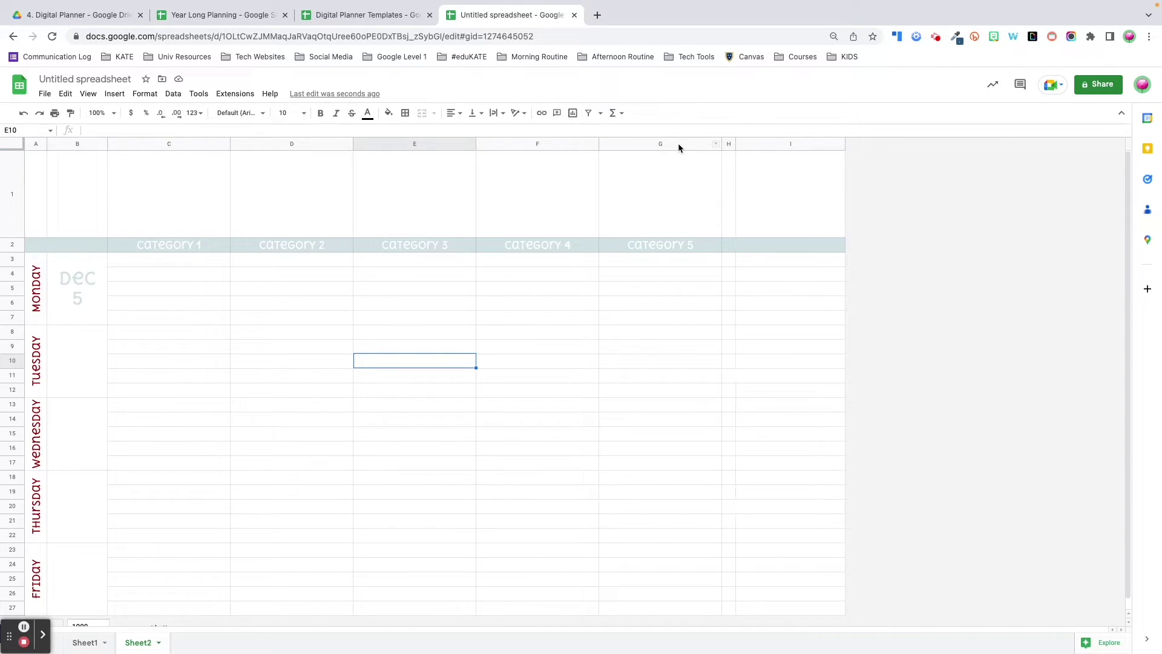
Select column G and bring up its options, then dismiss them without changes.
{"action": "left_click", "coordinate": [678, 144]}
{"action": "right_click", "coordinate": [678, 145]}
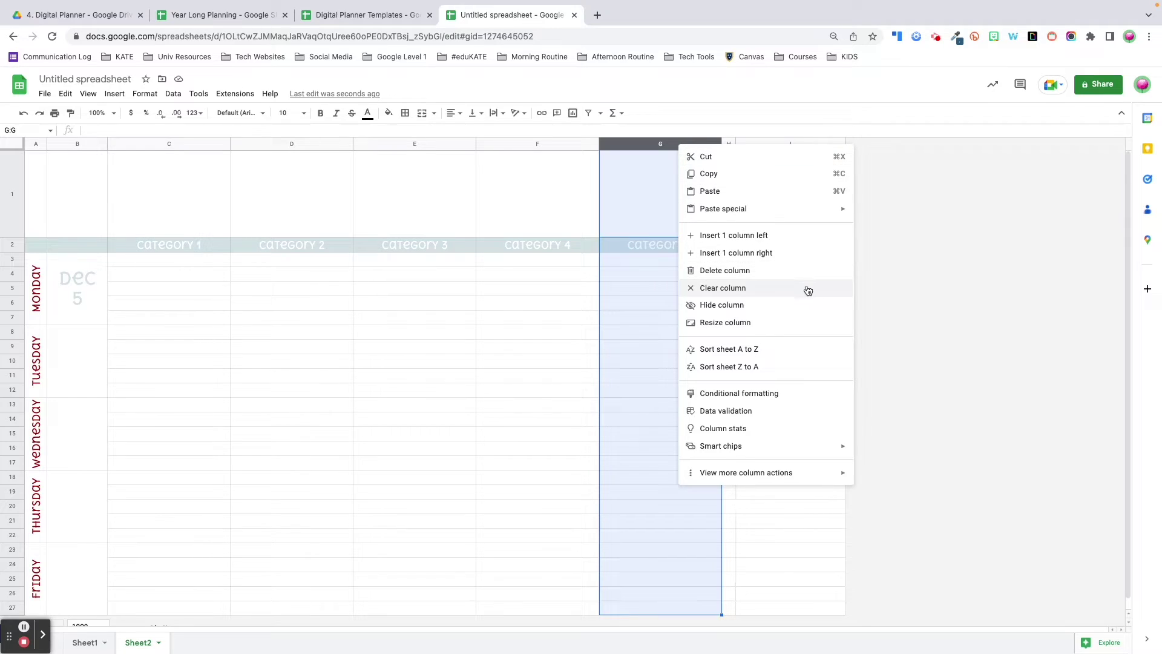
{"action": "left_click", "coordinate": [641, 317]}
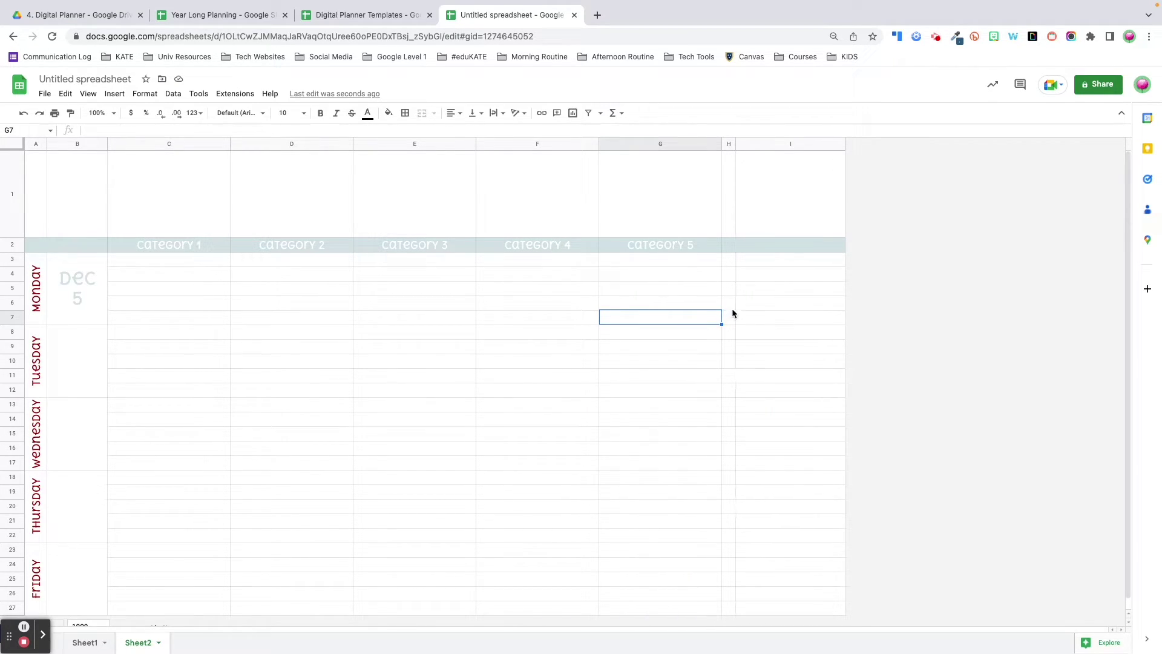
Give heading cells H2:I2, H12:I12 and H20:I20 light blue fill and light Delius Unicase text.
{"action": "scroll", "coordinate": [784, 306], "scroll_direction": "down", "scroll_amount": 1}
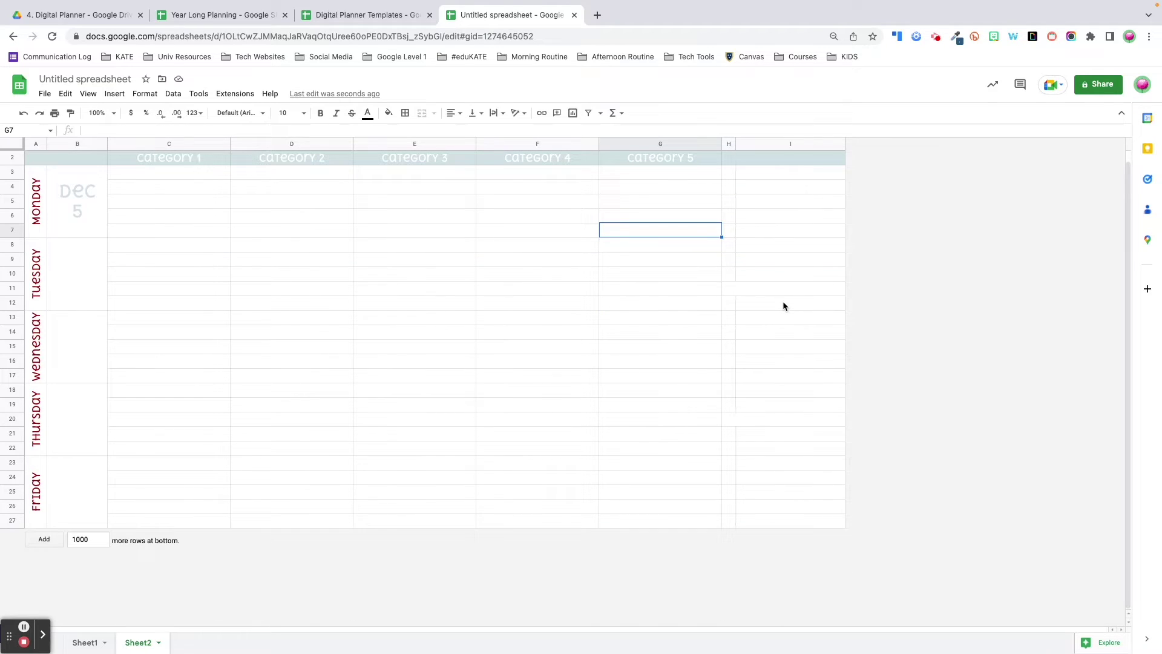
{"action": "scroll", "coordinate": [783, 306], "scroll_direction": "up", "scroll_amount": 1}
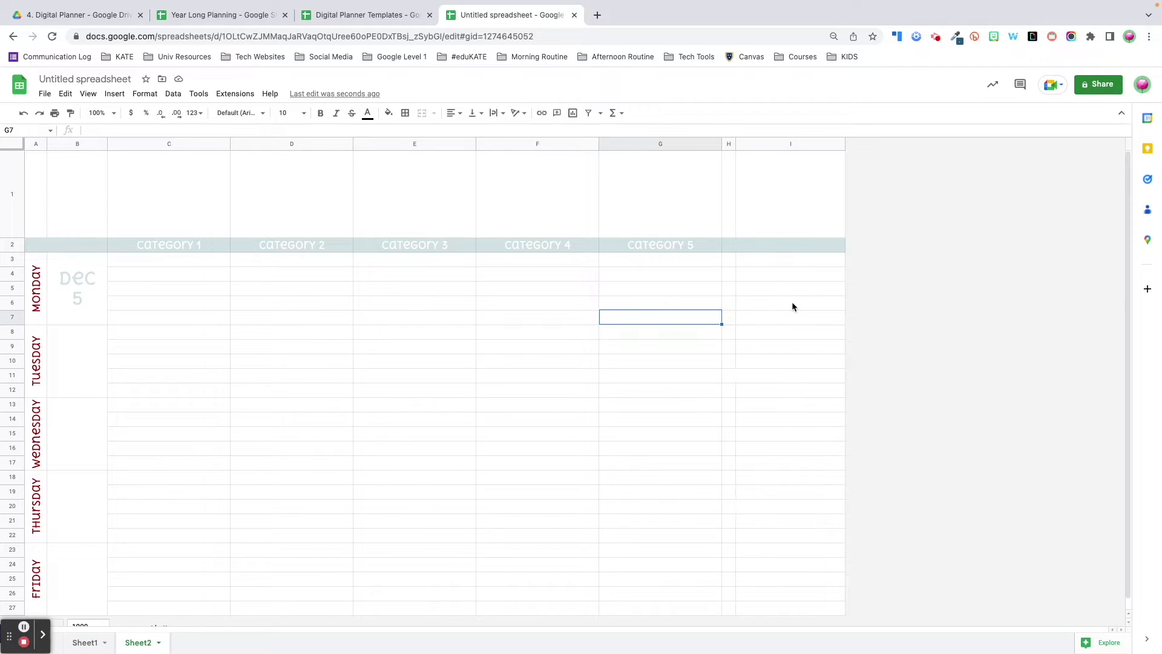
{"action": "scroll", "coordinate": [792, 302], "scroll_direction": "down", "scroll_amount": 1}
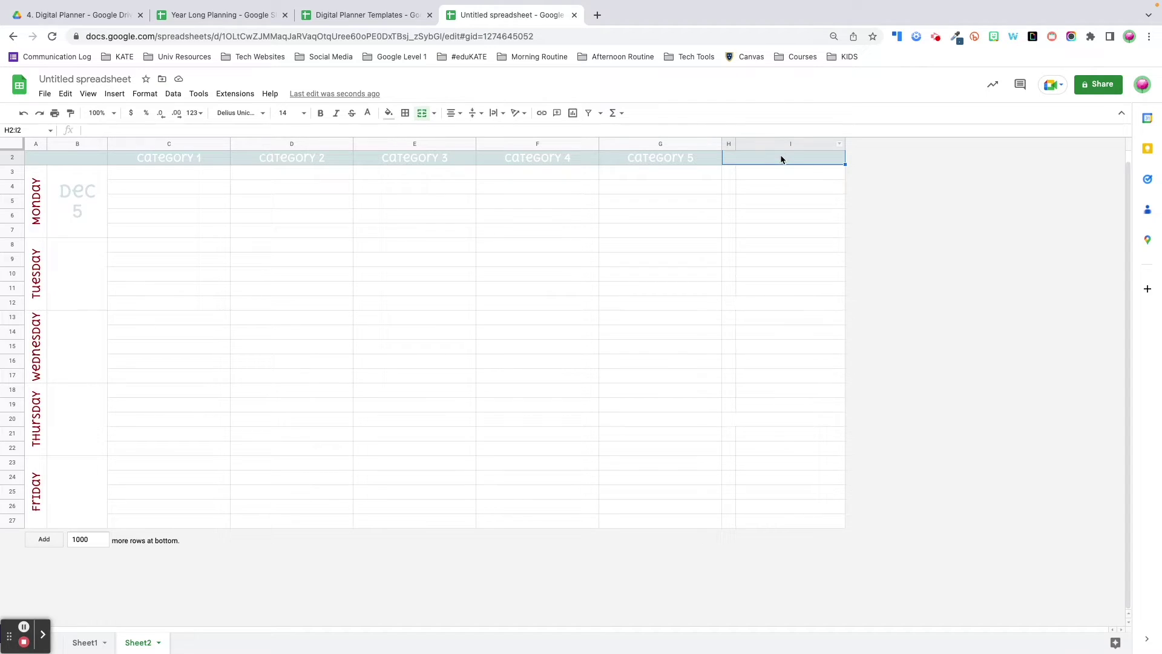
{"action": "left_click", "coordinate": [764, 303], "text": "ctrl"}
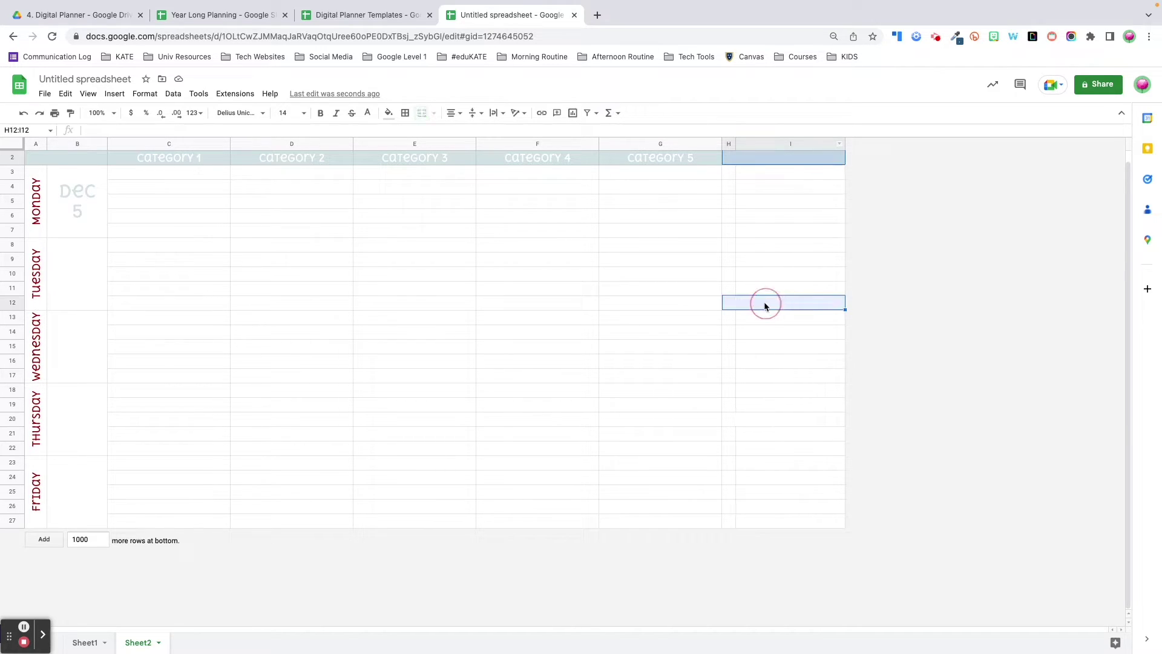
{"action": "left_click", "coordinate": [780, 422], "text": "ctrl"}
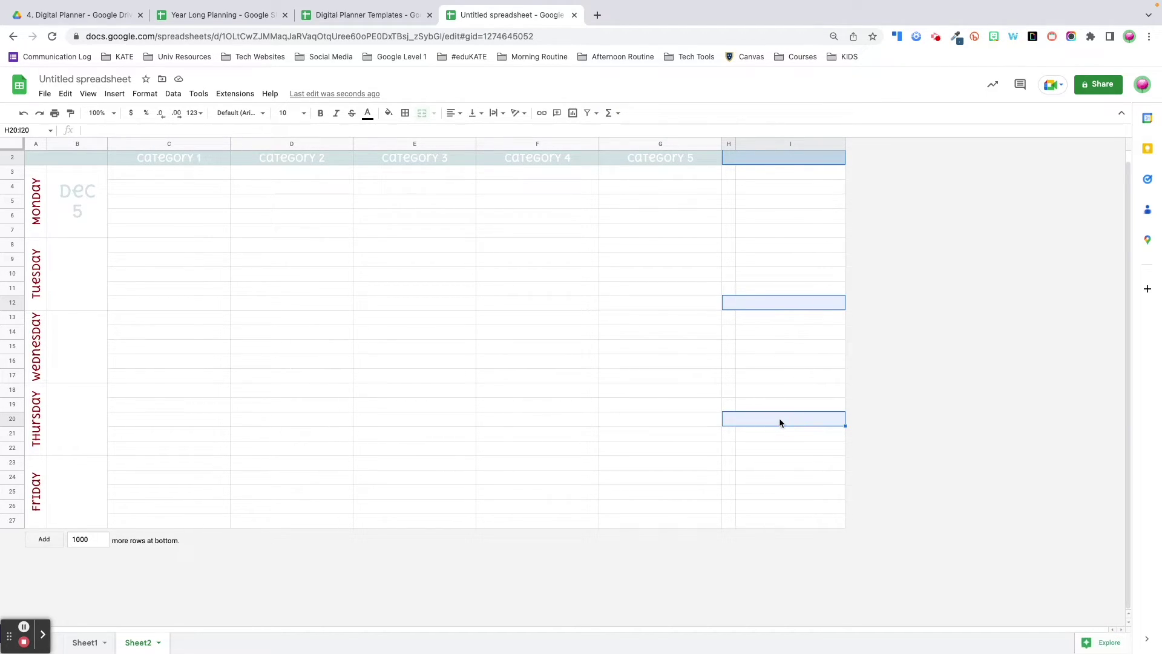
{"action": "left_click", "coordinate": [389, 113]}
{"action": "left_click", "coordinate": [449, 173]}
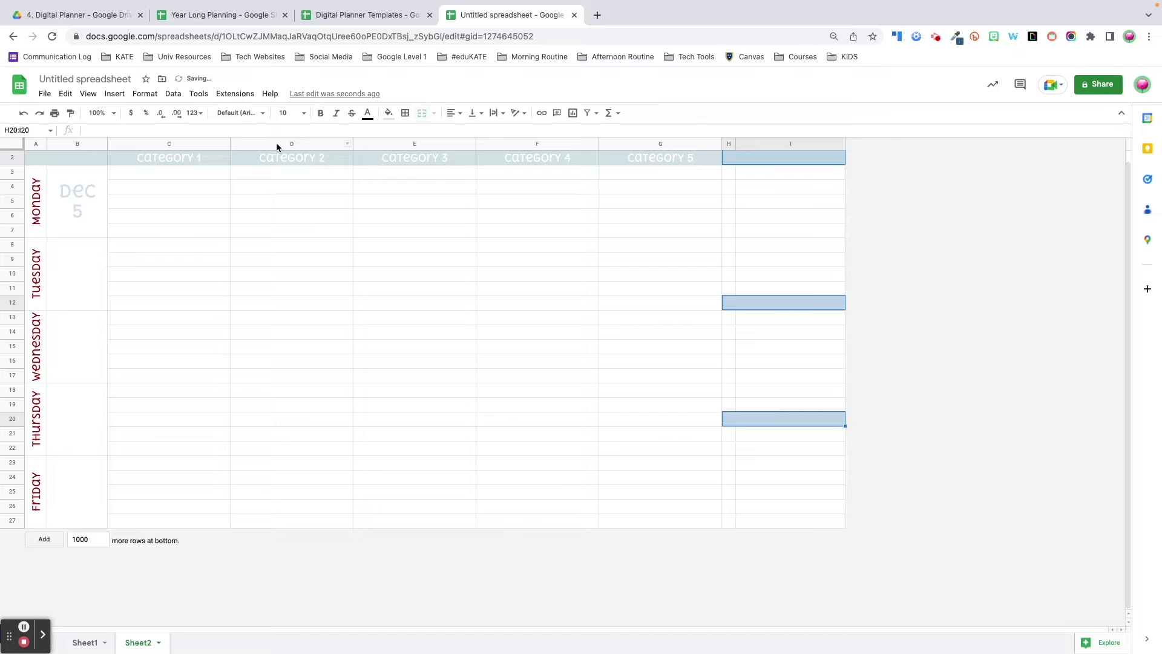
{"action": "left_click", "coordinate": [262, 114]}
{"action": "left_click", "coordinate": [268, 220]}
{"action": "left_click", "coordinate": [367, 112]}
{"action": "left_click", "coordinate": [474, 150]}
Enter the headings To Do, To Grade and To Copy in the three heading cells.
{"action": "left_click", "coordinate": [779, 161]}
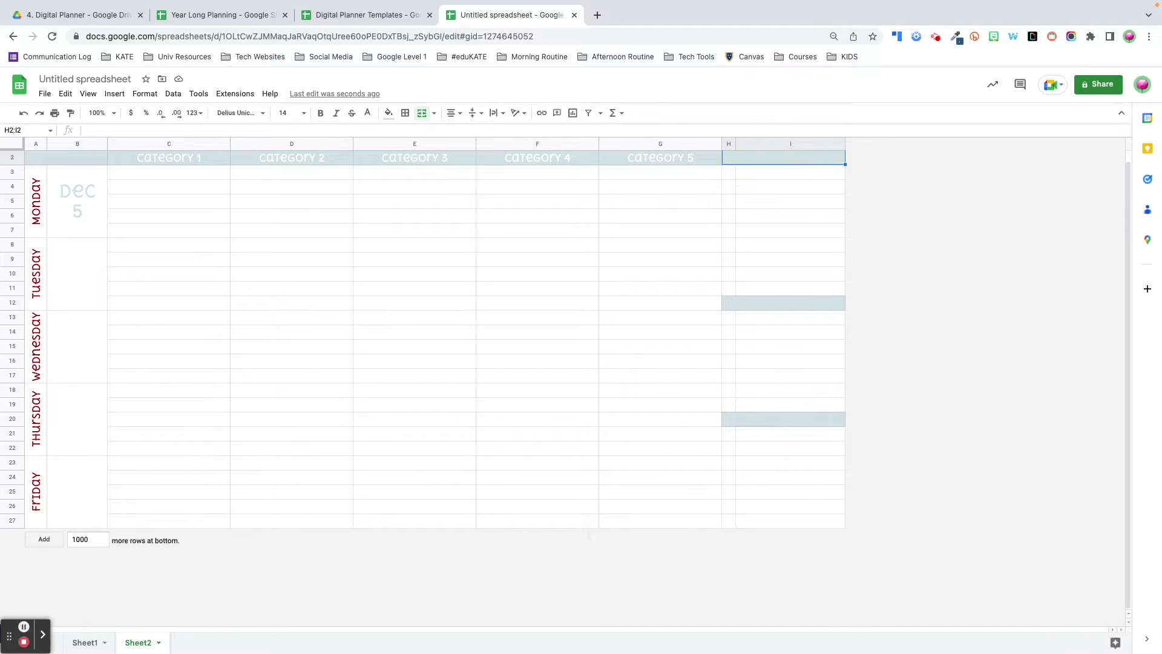
{"action": "type", "text": "To Do"}
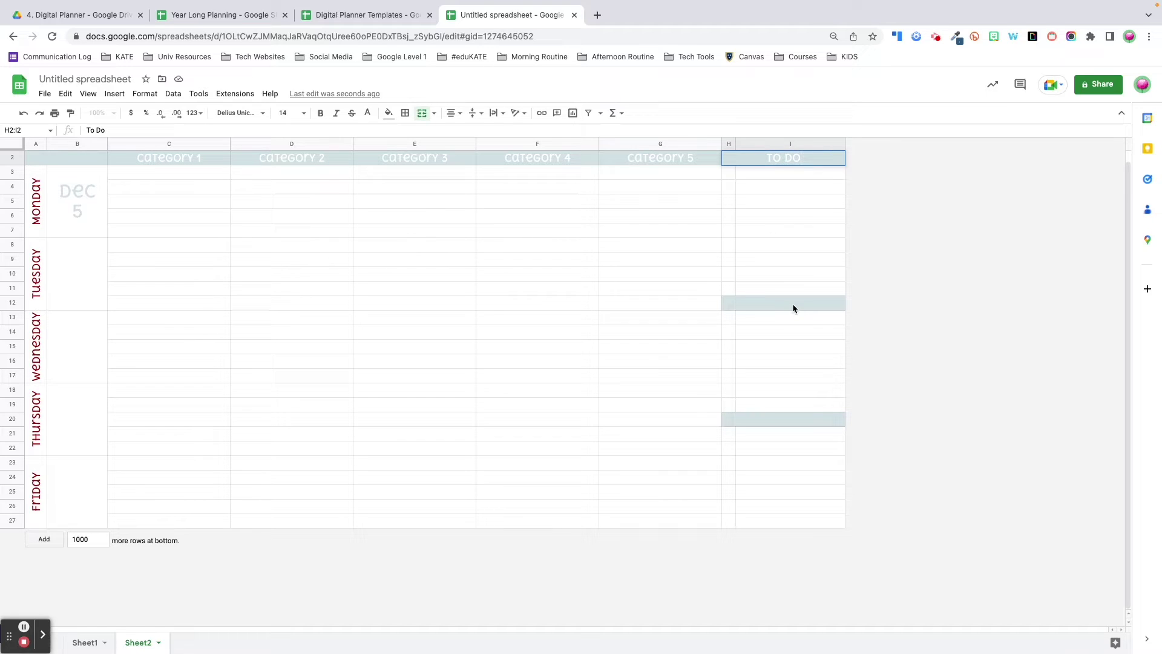
{"action": "left_click", "coordinate": [792, 305]}
{"action": "type", "text": "To Grade"}
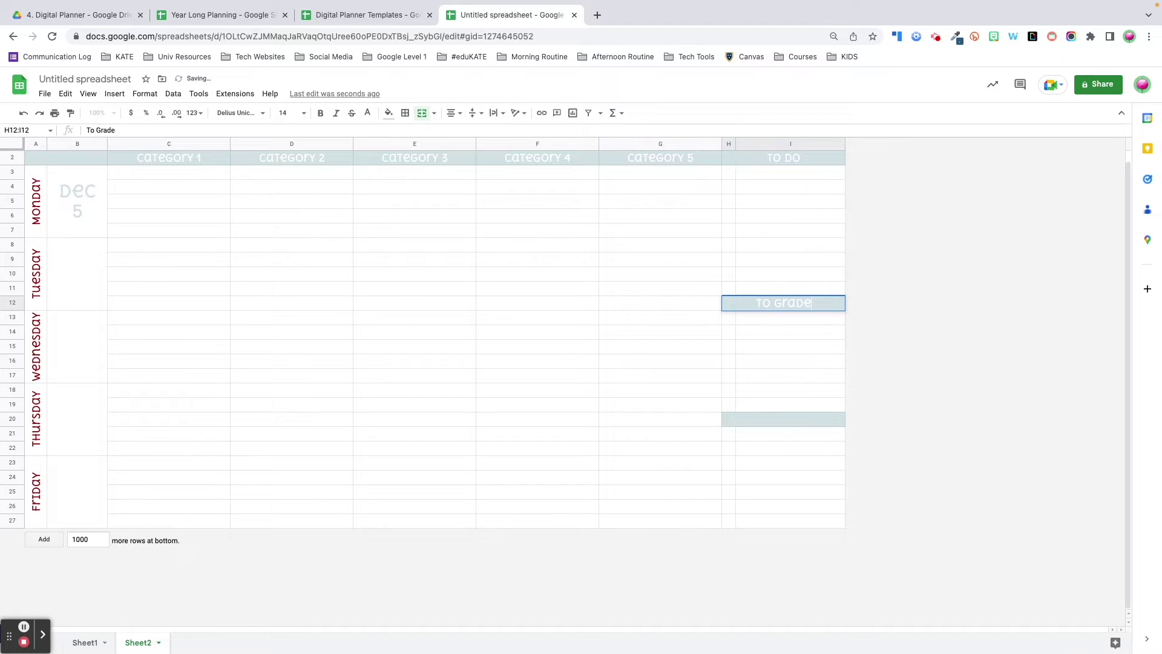
{"action": "left_click", "coordinate": [791, 420]}
{"action": "type", "text": "To "}
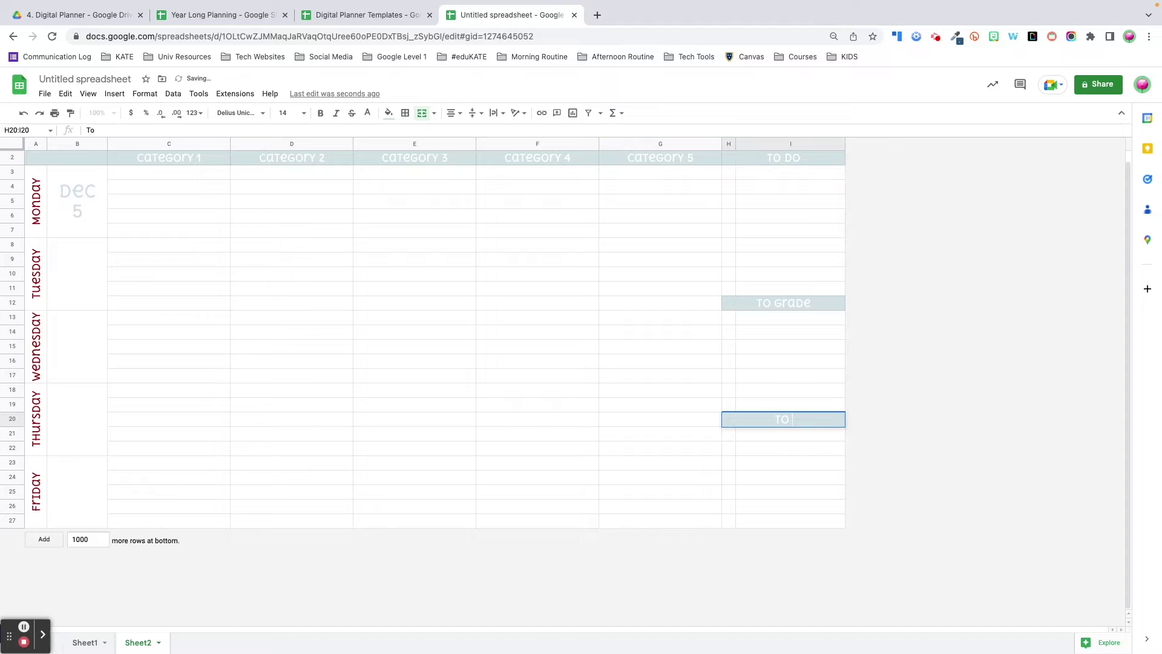
{"action": "type", "text": "Copy"}
{"action": "left_click", "coordinate": [793, 303]}
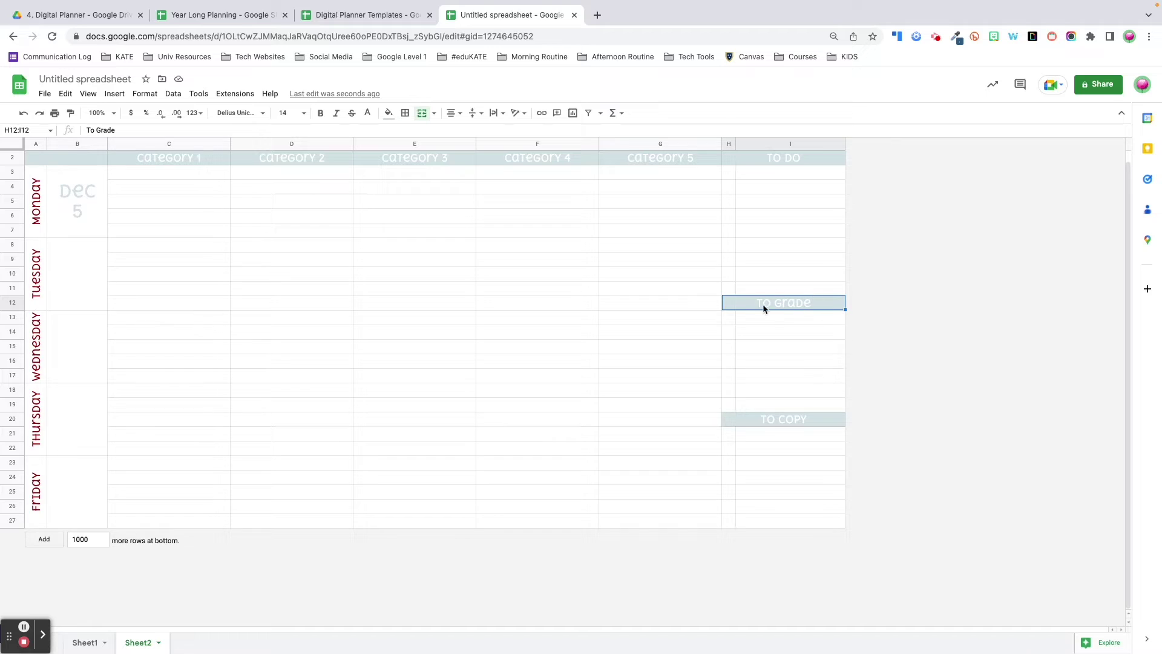
Apply Format > Merge cells > Unmerge to the To Grade cell.
{"action": "left_click", "coordinate": [151, 95]}
{"action": "mouse_move", "coordinate": [213, 255]}
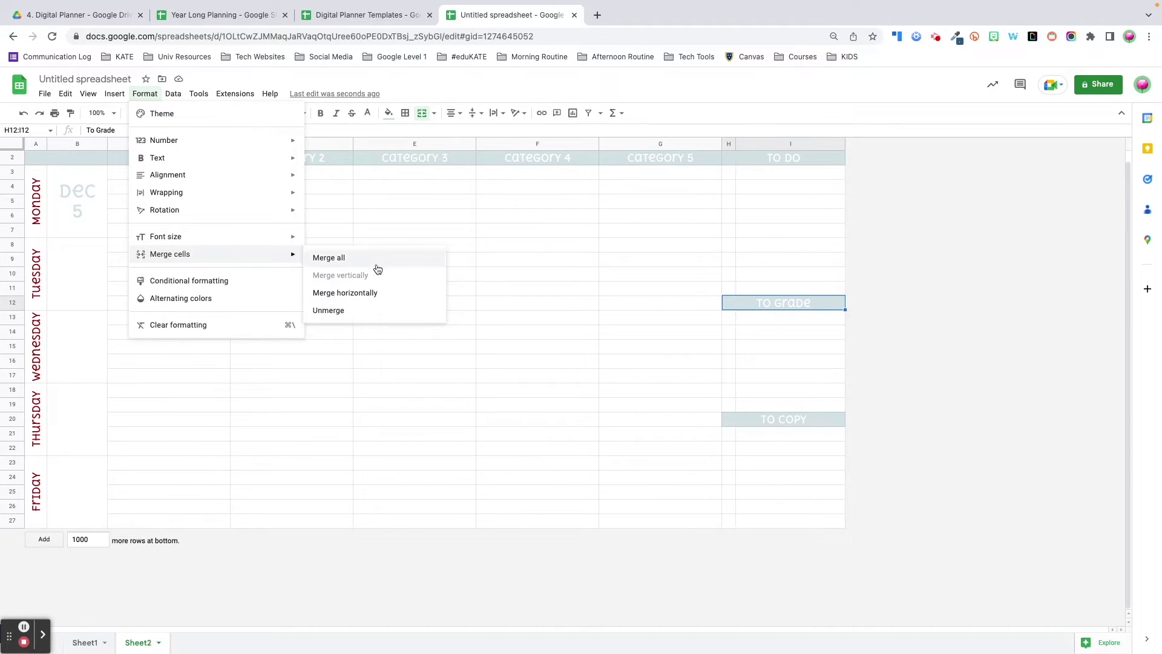
{"action": "left_click", "coordinate": [350, 310]}
{"action": "left_click", "coordinate": [715, 320]}
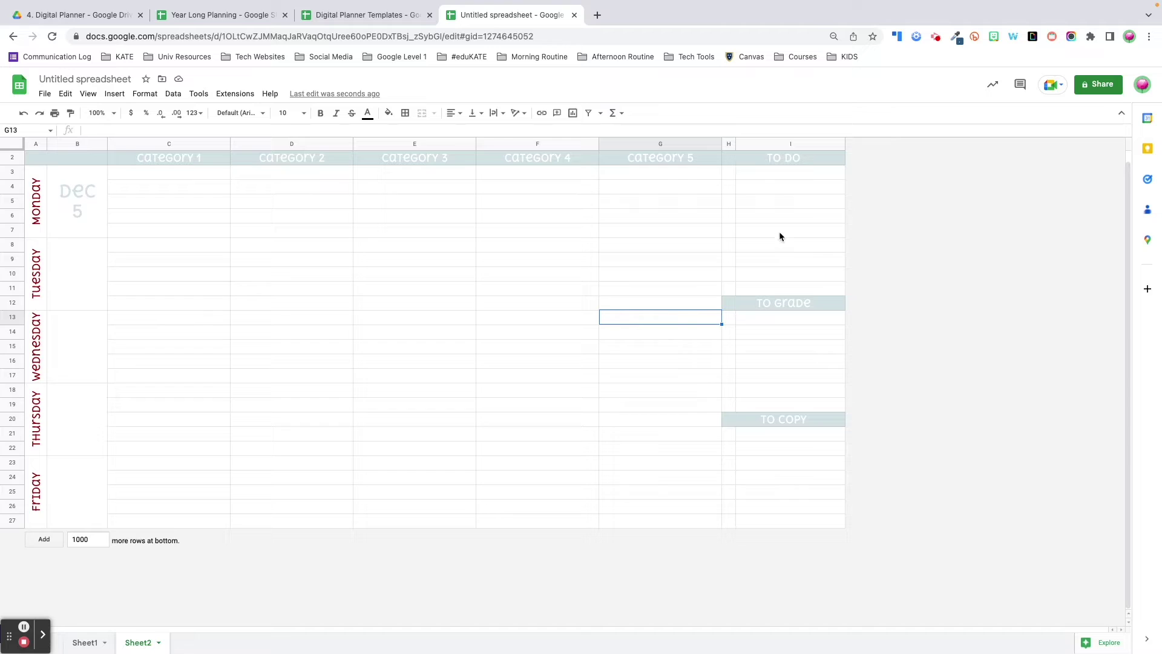
Insert checkboxes in column H from H3 to H27, then tick and untick H3 to test.
{"action": "left_click", "coordinate": [730, 173]}
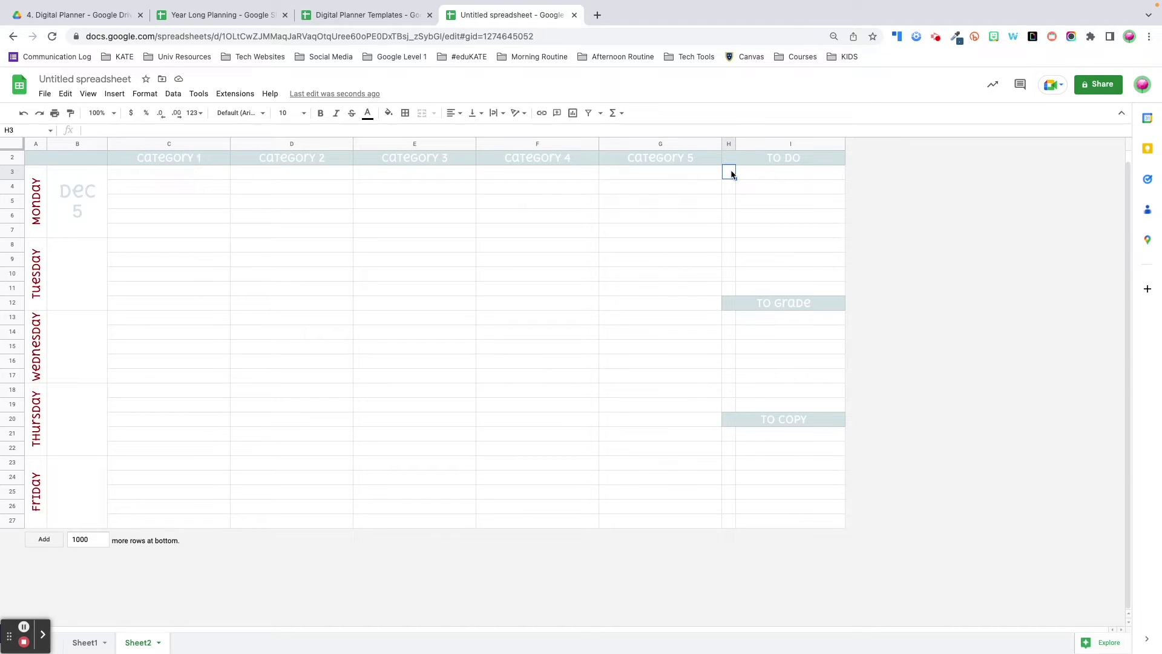
{"action": "left_click_drag", "start_coordinate": [731, 174], "coordinate": [732, 524]}
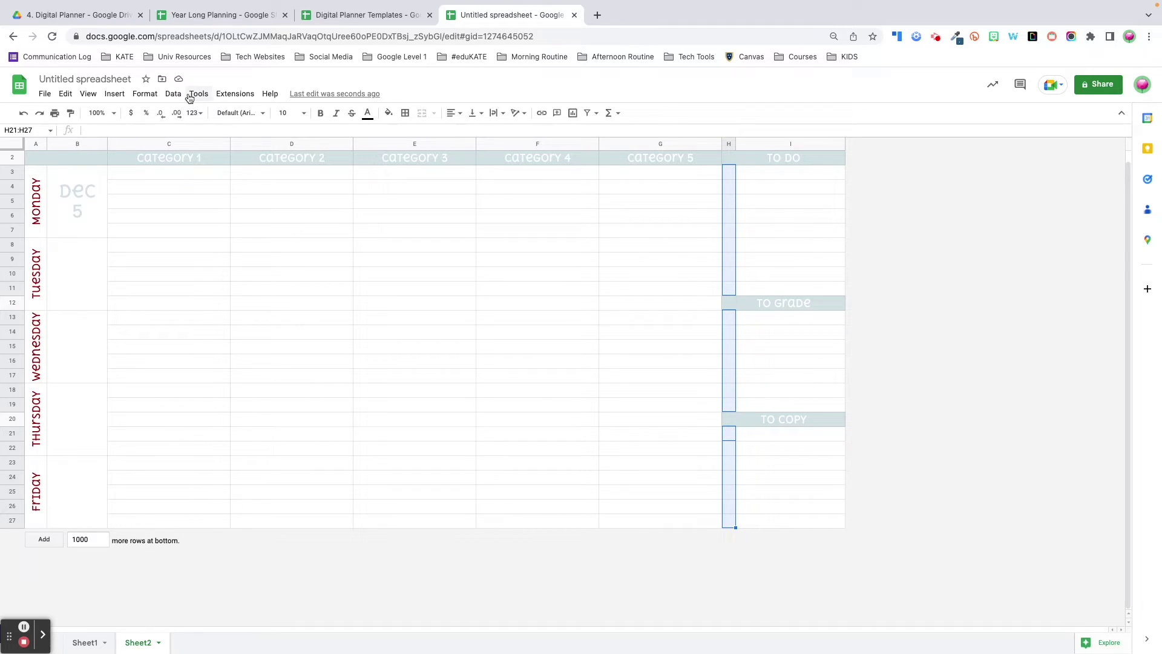
{"action": "left_click", "coordinate": [115, 94]}
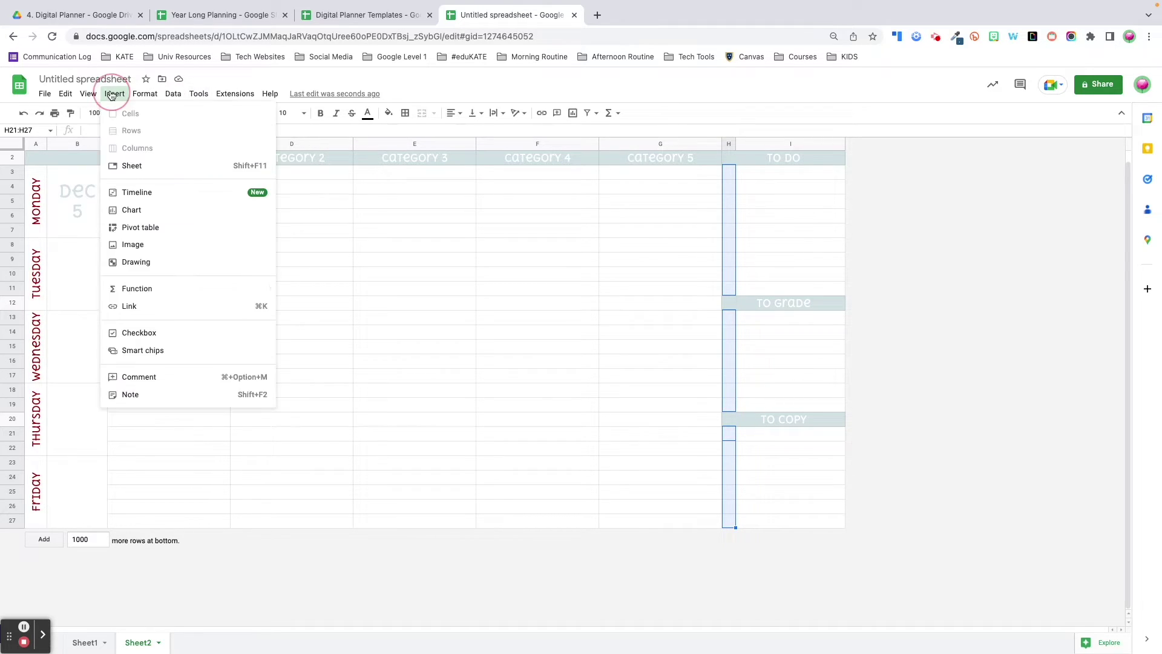
{"action": "left_click", "coordinate": [158, 336]}
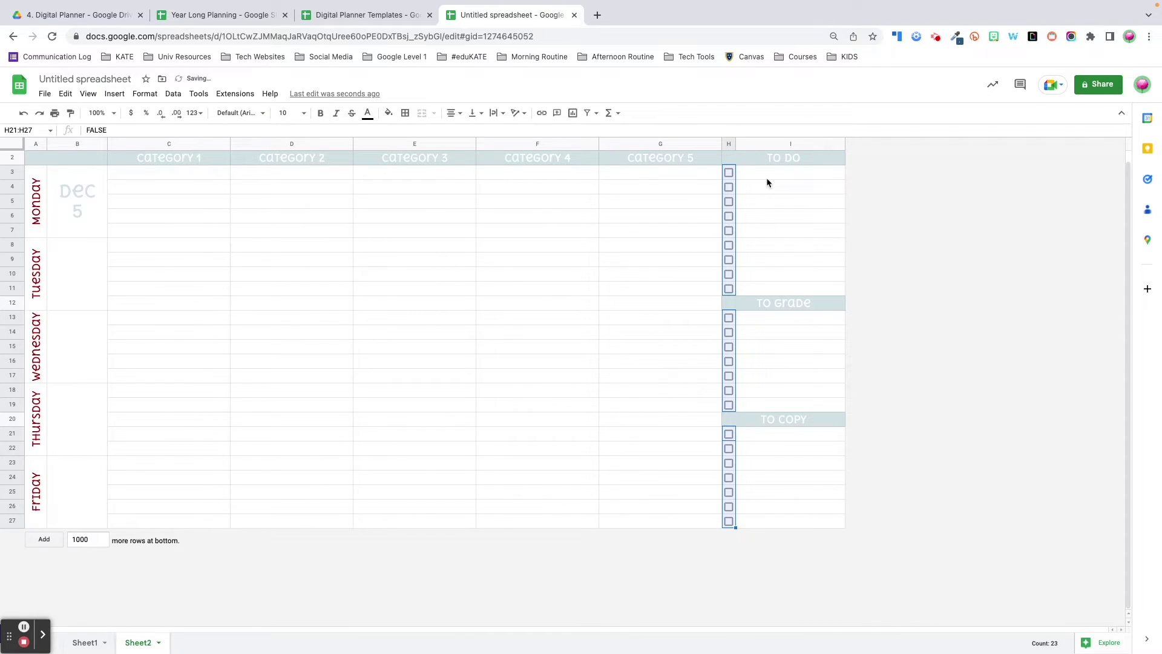
{"action": "left_click", "coordinate": [729, 173]}
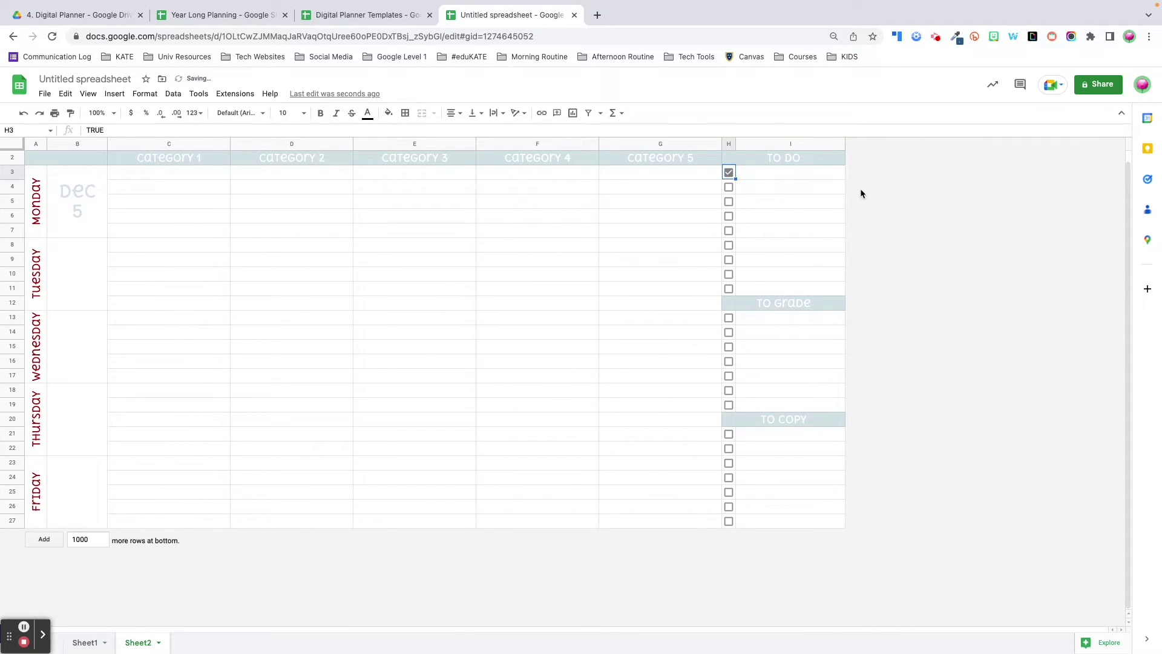
{"action": "key", "text": "space"}
Put medium solid dark gray 3 borders on every cell of A2:I27.
{"action": "scroll", "coordinate": [295, 277], "scroll_direction": "up", "scroll_amount": 2}
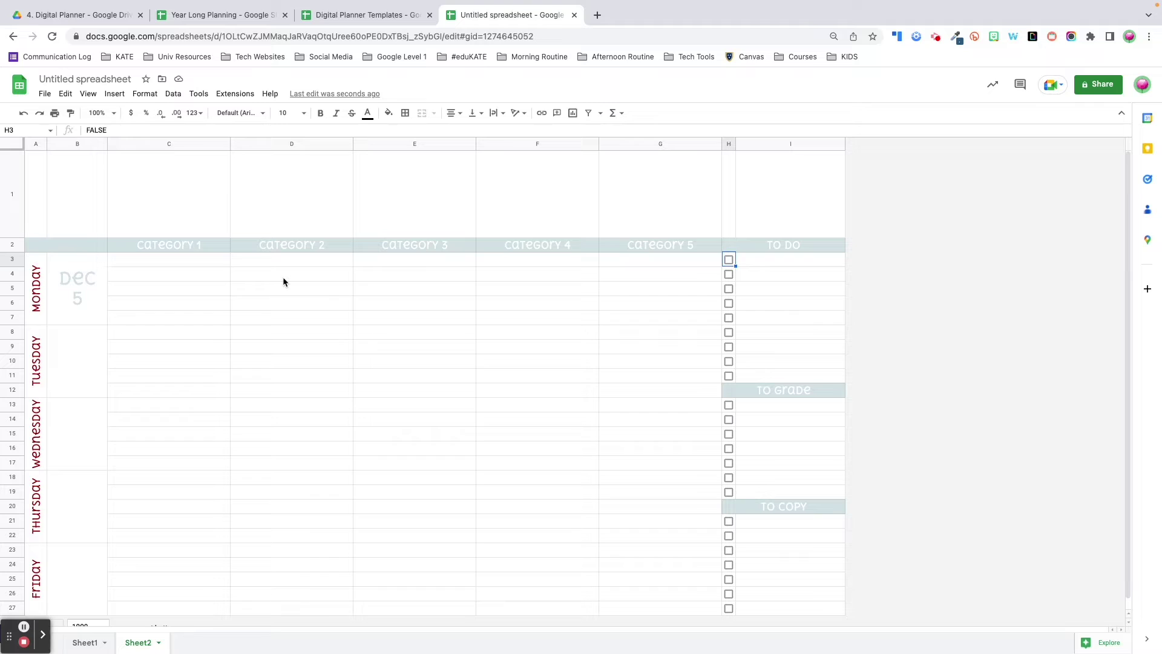
{"action": "scroll", "coordinate": [282, 277], "scroll_direction": "down", "scroll_amount": 2}
{"action": "left_click", "coordinate": [37, 159]}
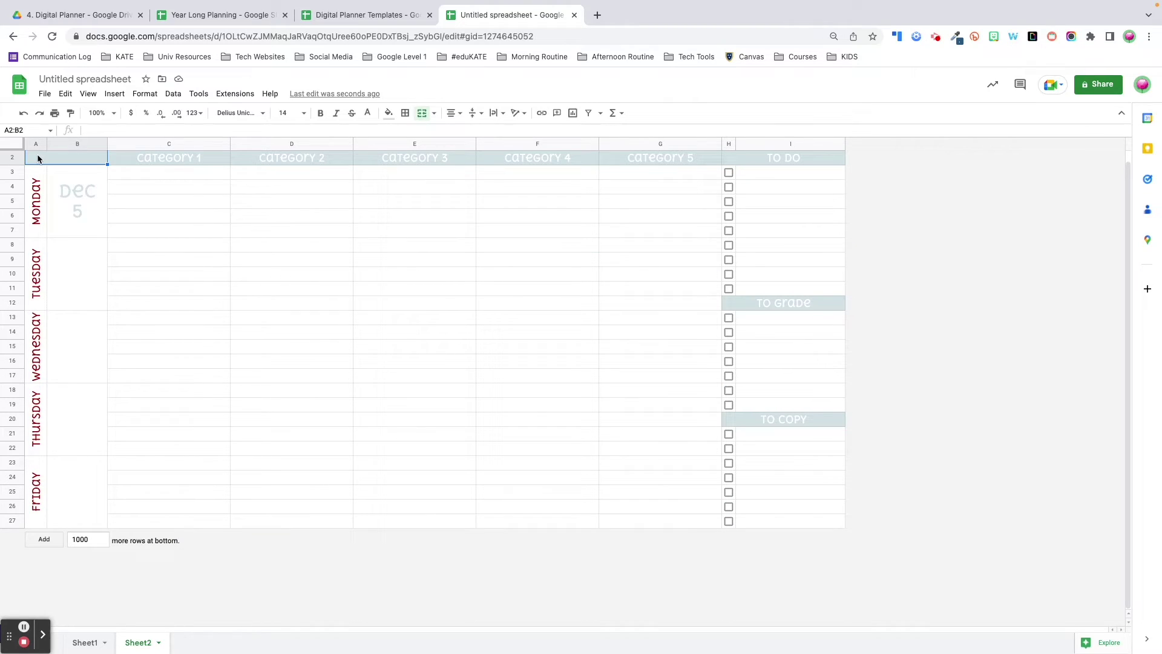
{"action": "left_click", "coordinate": [781, 523], "text": "shift"}
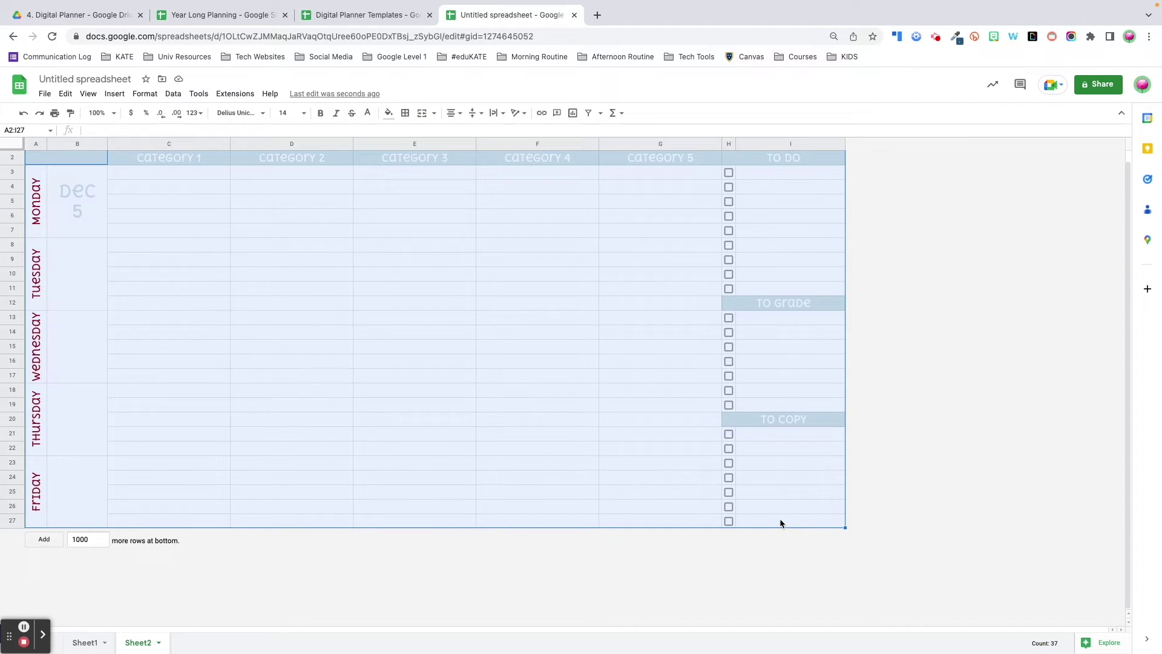
{"action": "left_click", "coordinate": [407, 115]}
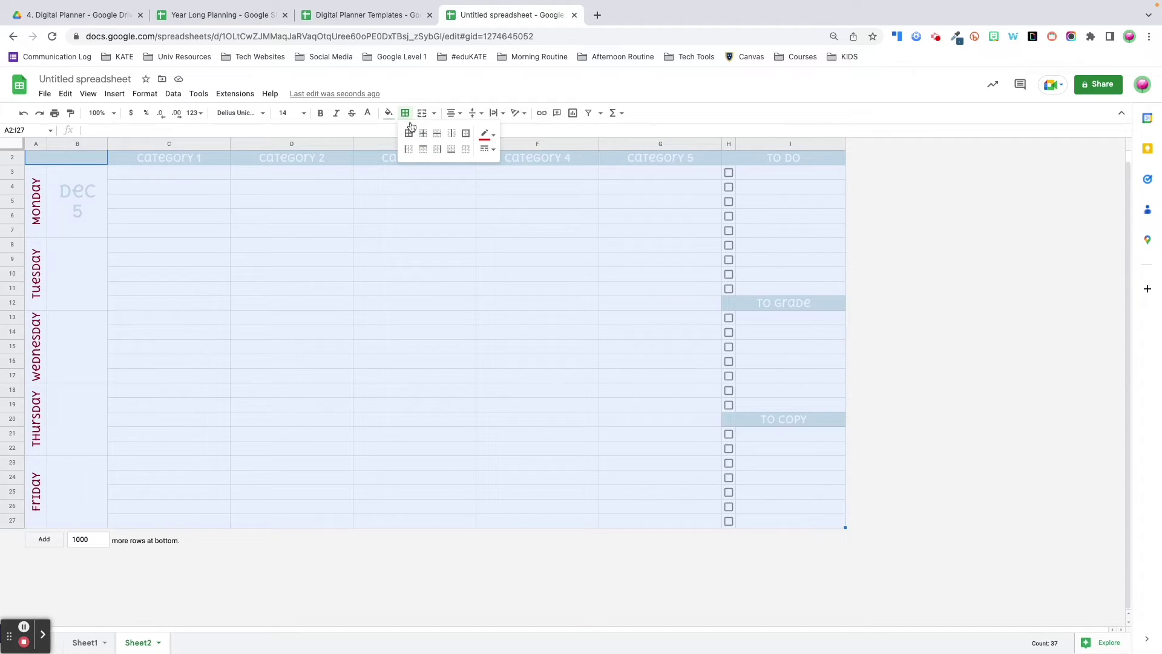
{"action": "left_click", "coordinate": [493, 134]}
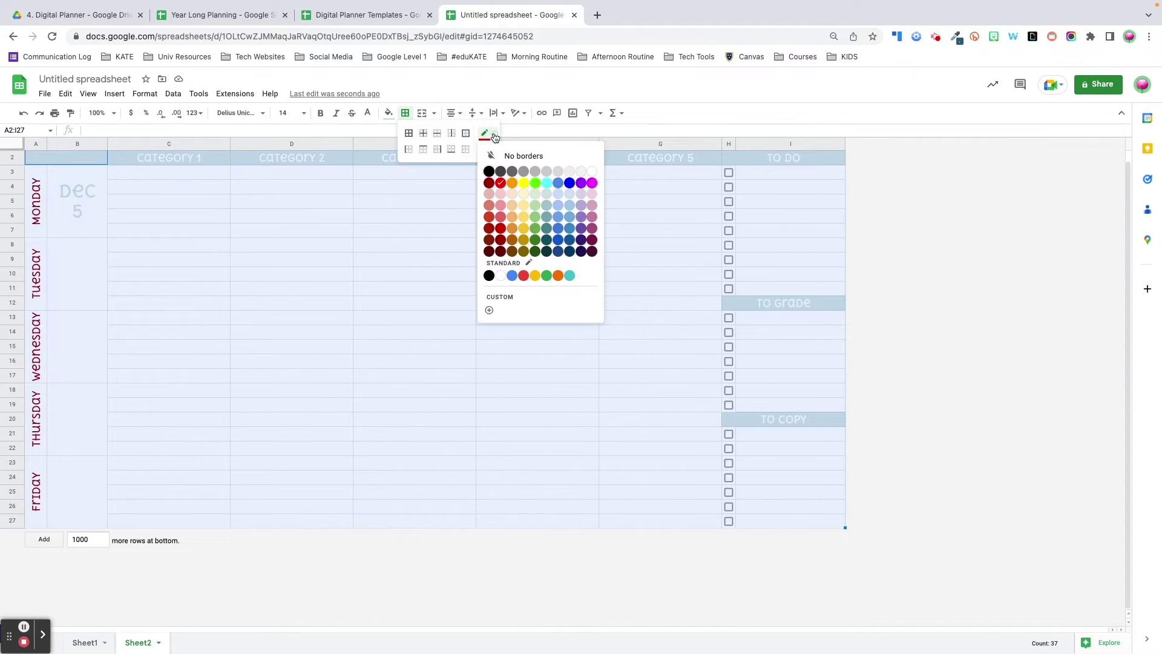
{"action": "left_click", "coordinate": [512, 174]}
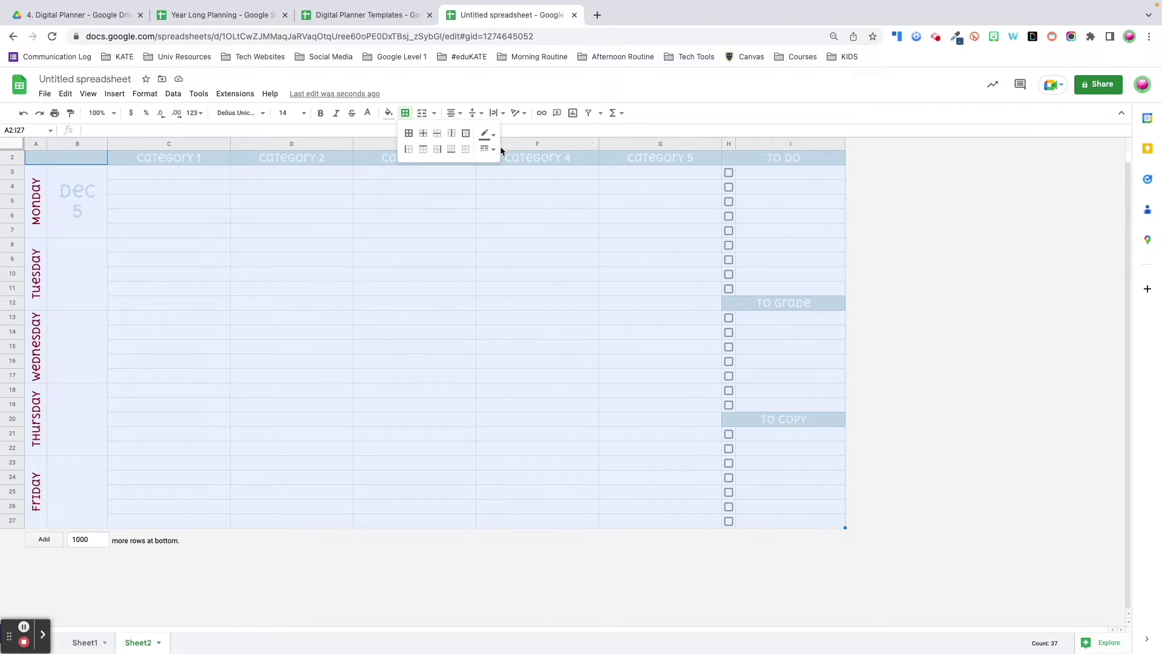
{"action": "left_click", "coordinate": [492, 150]}
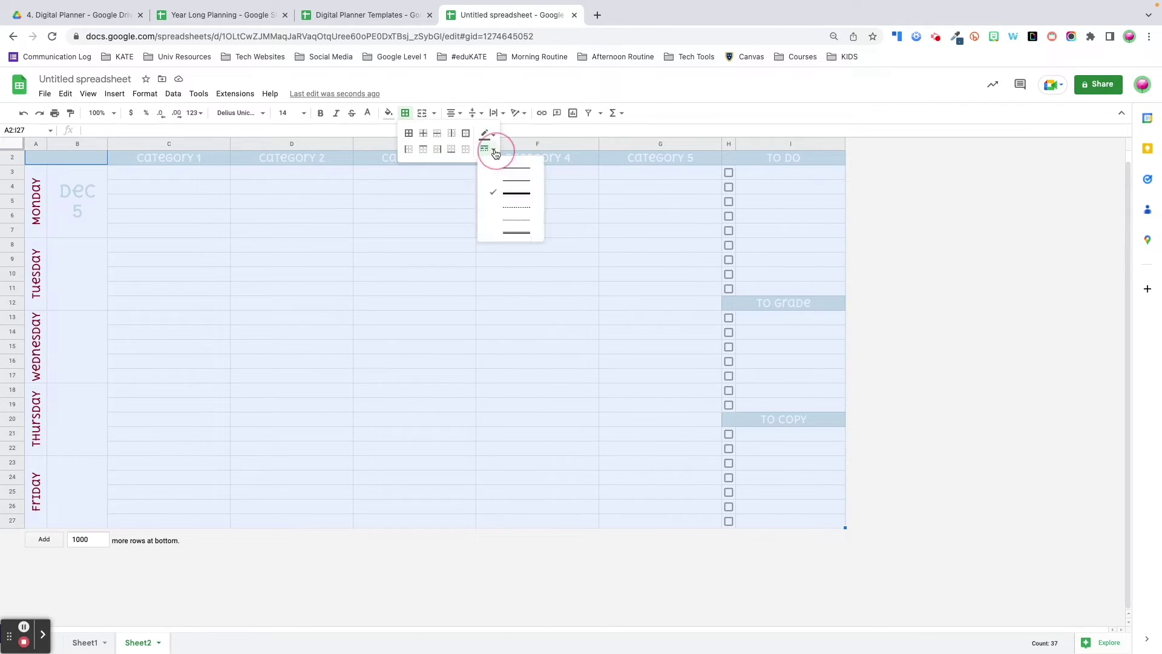
{"action": "left_click", "coordinate": [520, 181]}
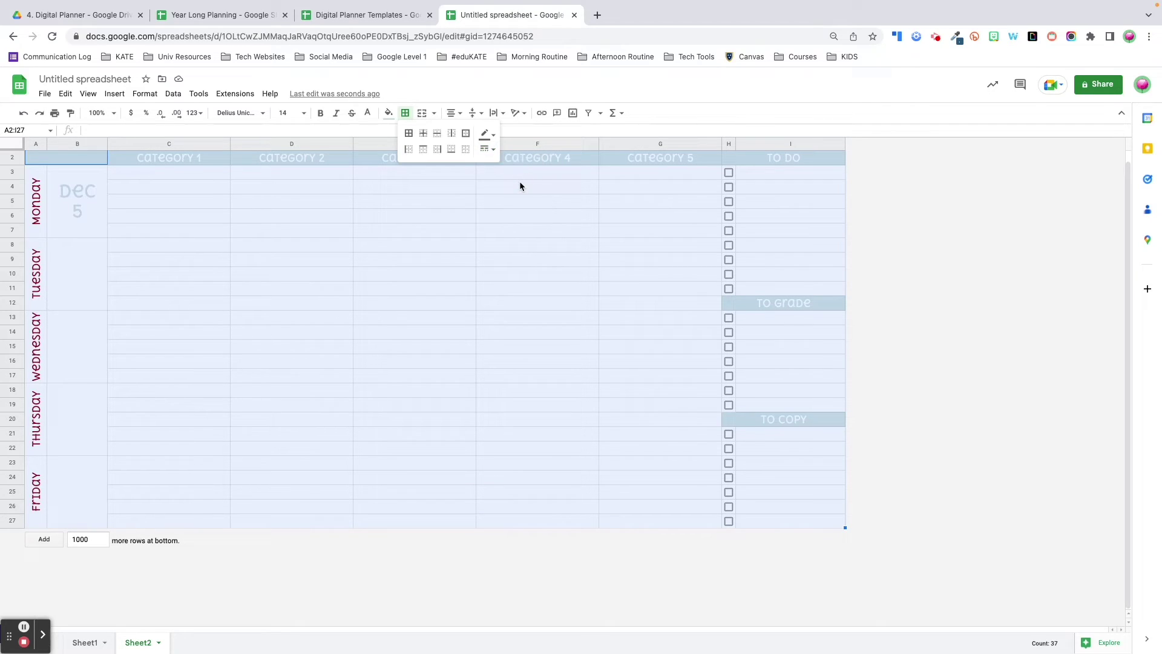
{"action": "left_click", "coordinate": [409, 135]}
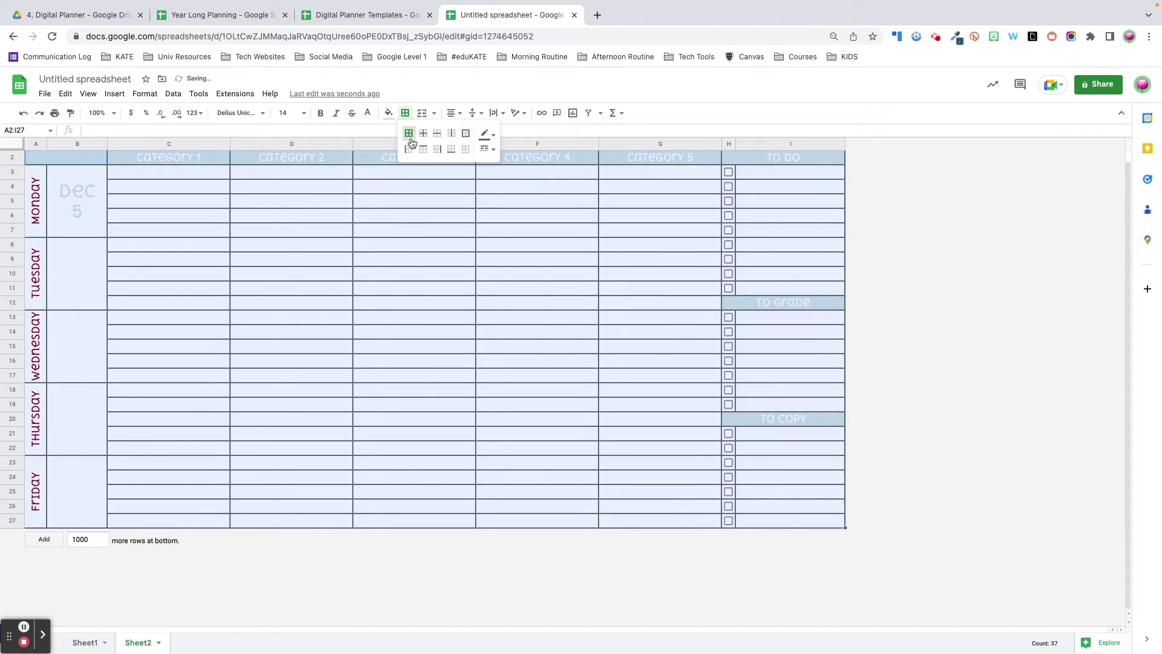
{"action": "left_click", "coordinate": [660, 215]}
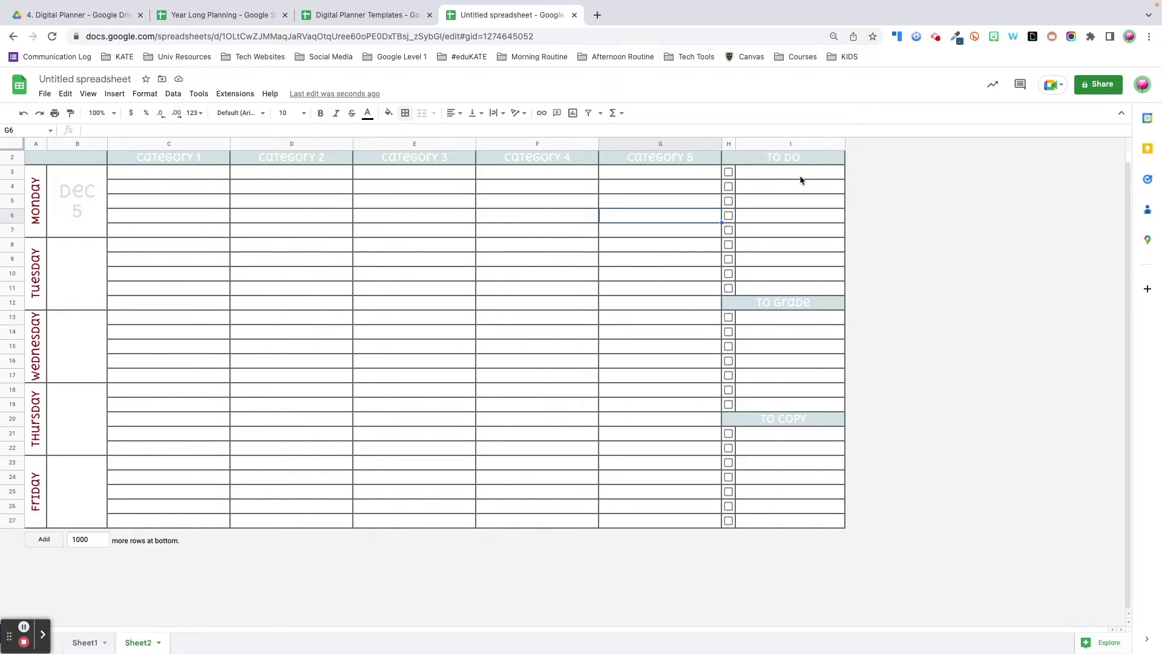
Make the horizontal lines between the To Do list rows in column I dotted.
{"action": "left_click_drag", "start_coordinate": [801, 172], "coordinate": [797, 291]}
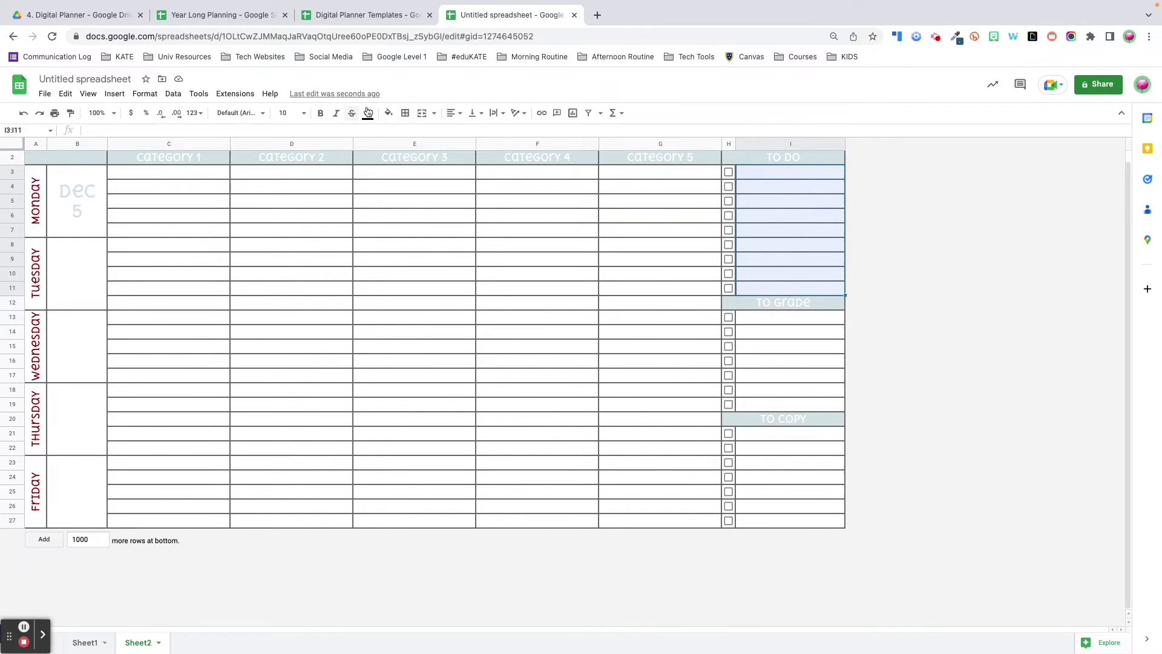
{"action": "left_click", "coordinate": [406, 114]}
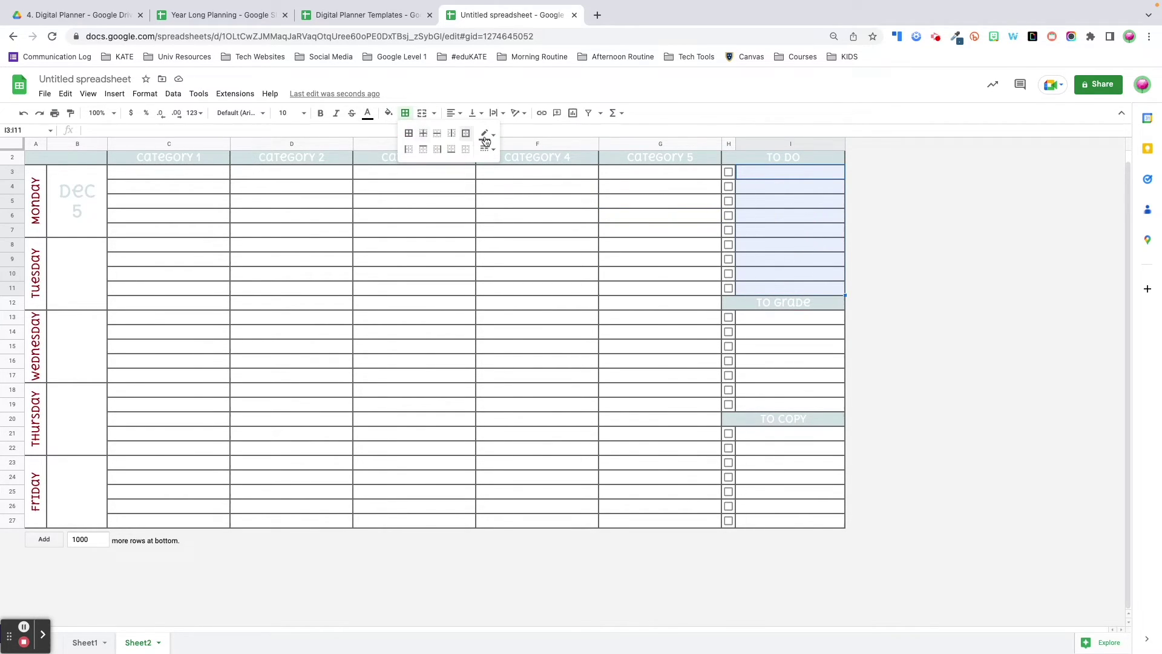
{"action": "left_click", "coordinate": [487, 149]}
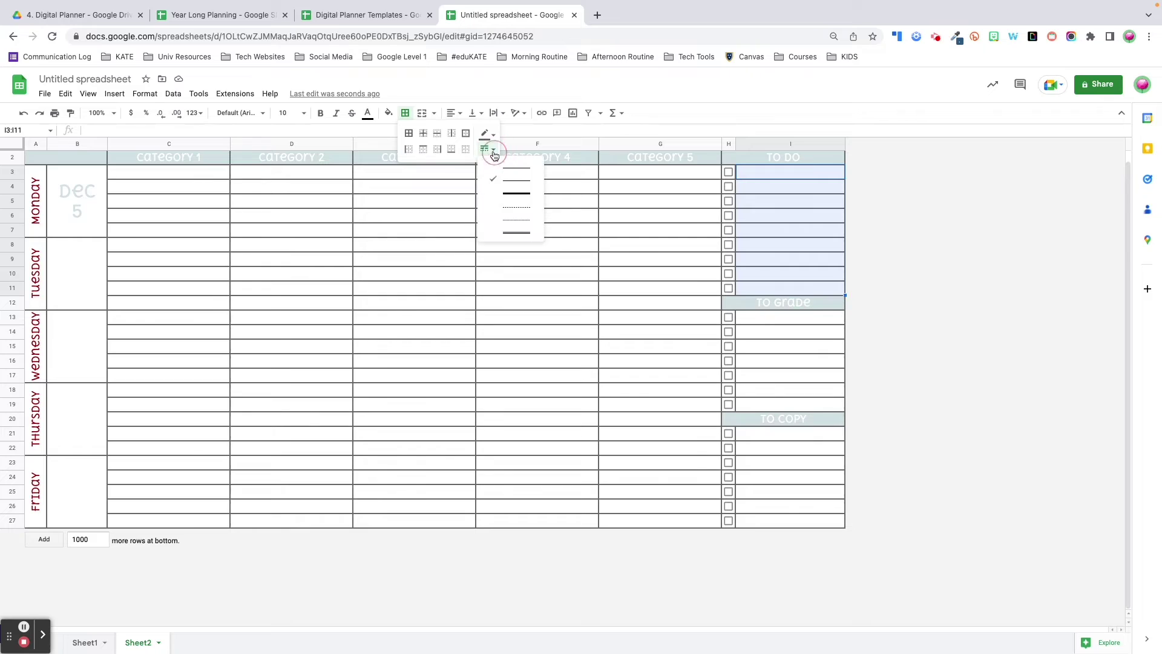
{"action": "left_click", "coordinate": [531, 209]}
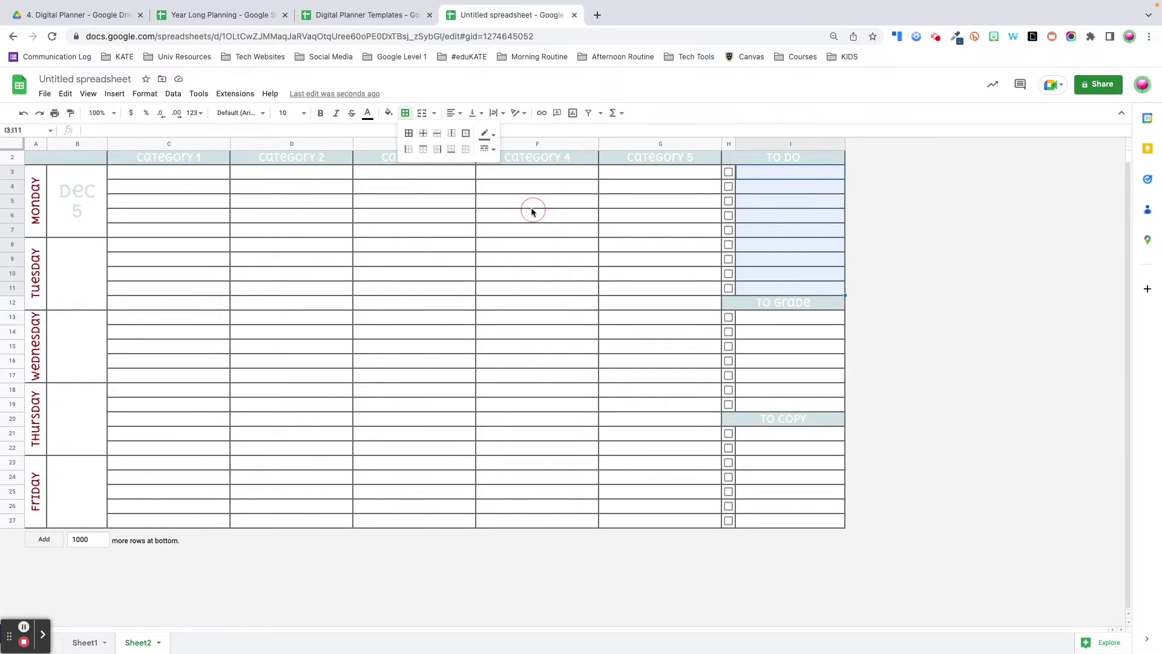
{"action": "left_click", "coordinate": [440, 137]}
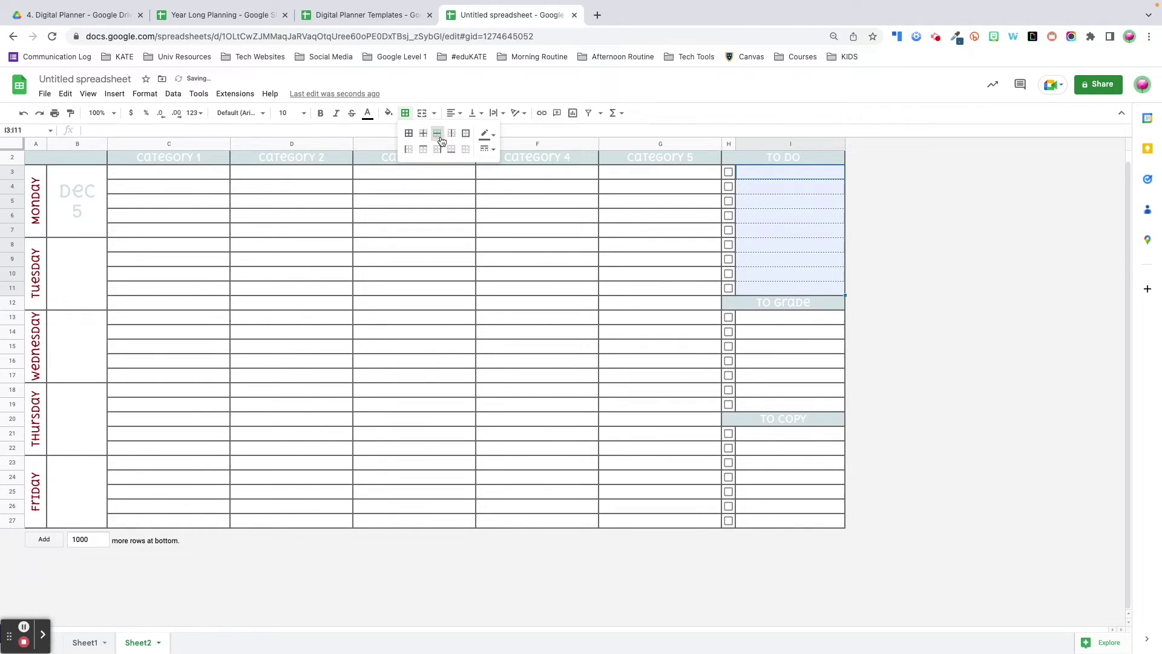
{"action": "left_click", "coordinate": [911, 291]}
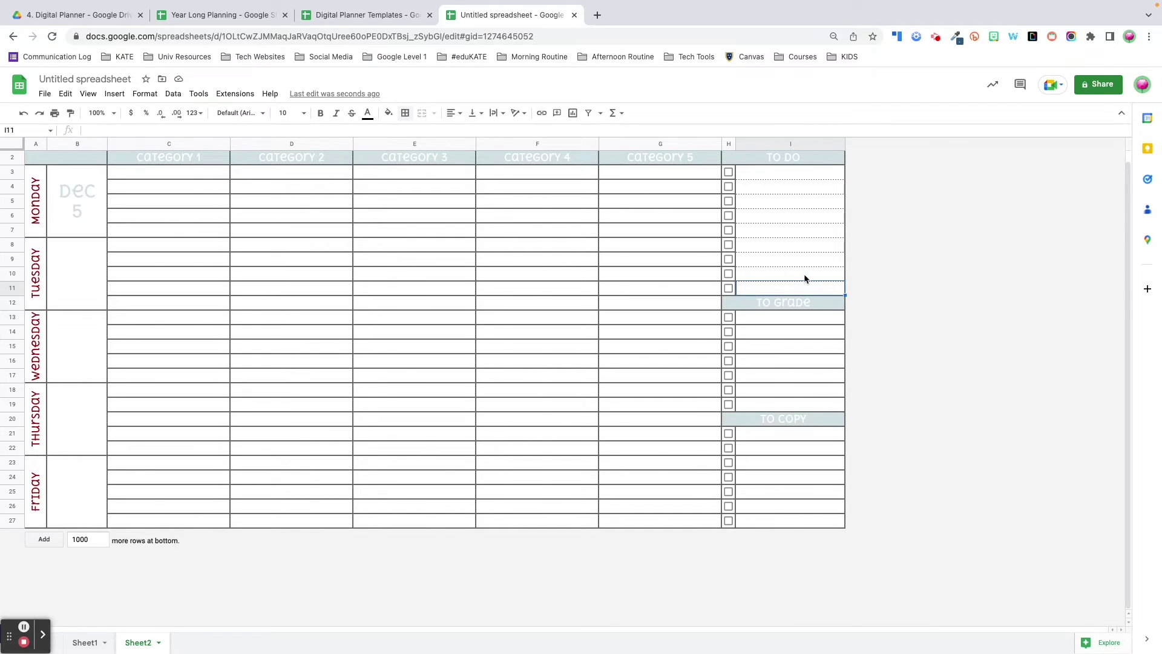
Apply dotted inner lines to the To Grade, To Copy and category cells C3:G27.
{"action": "left_click_drag", "start_coordinate": [799, 319], "coordinate": [797, 404]}
{"action": "left_click", "coordinate": [405, 112]}
{"action": "left_click_drag", "start_coordinate": [789, 433], "coordinate": [790, 520]}
{"action": "left_click_drag", "start_coordinate": [214, 171], "coordinate": [666, 520]}
{"action": "left_click", "coordinate": [423, 132]}
Restore solid outlines around each day block and category column.
{"action": "left_click_drag", "start_coordinate": [169, 172], "coordinate": [666, 230]}
{"action": "left_click", "coordinate": [405, 112]}
{"action": "left_click", "coordinate": [465, 133]}
{"action": "left_click_drag", "start_coordinate": [169, 244], "coordinate": [666, 303]}
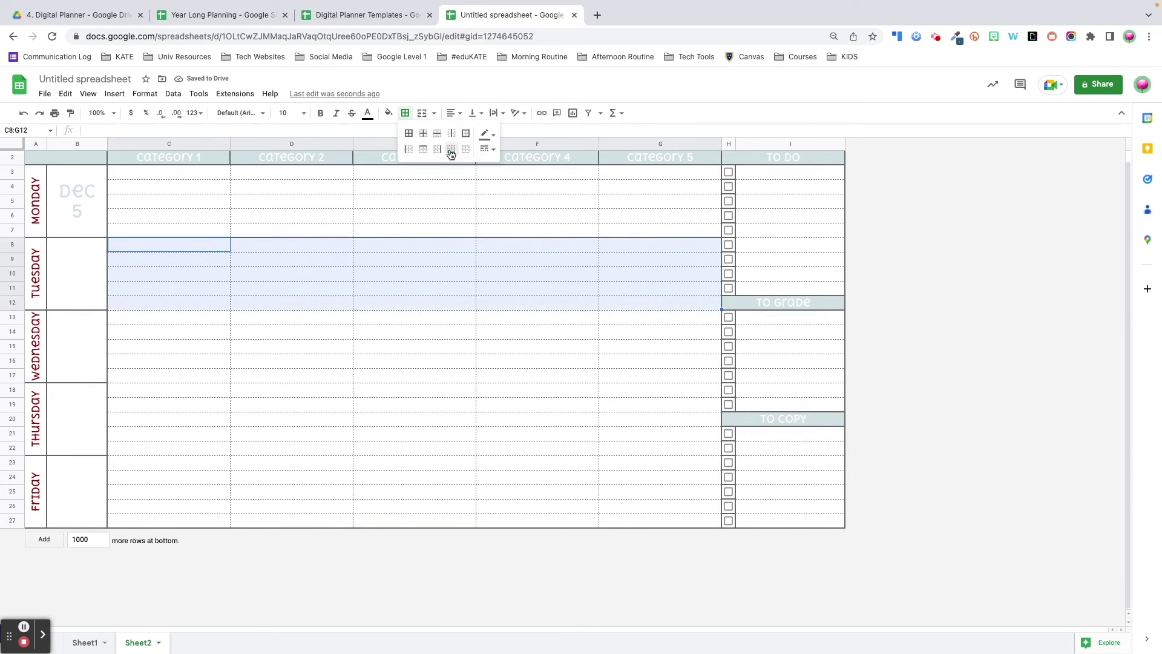
{"action": "left_click", "coordinate": [466, 132]}
{"action": "left_click_drag", "start_coordinate": [170, 390], "coordinate": [665, 448]}
{"action": "left_click", "coordinate": [465, 132]}
{"action": "left_click_drag", "start_coordinate": [291, 172], "coordinate": [291, 521]}
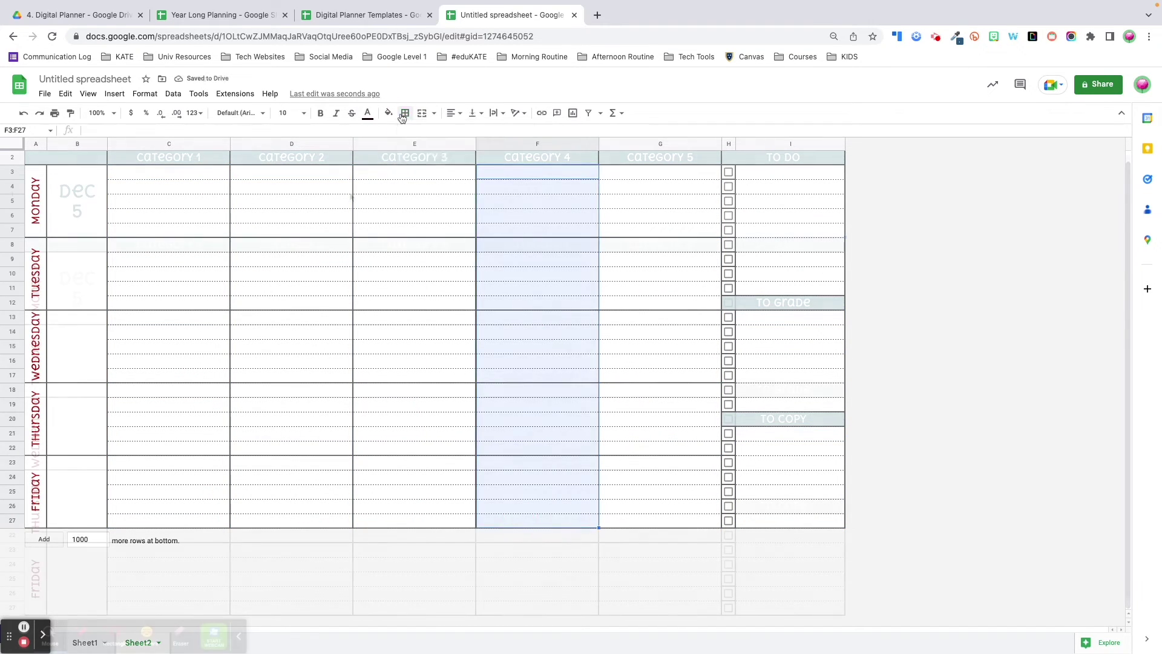
{"action": "scroll", "coordinate": [350, 195], "scroll_direction": "up", "scroll_amount": 2}
{"action": "left_click", "coordinate": [350, 194]}
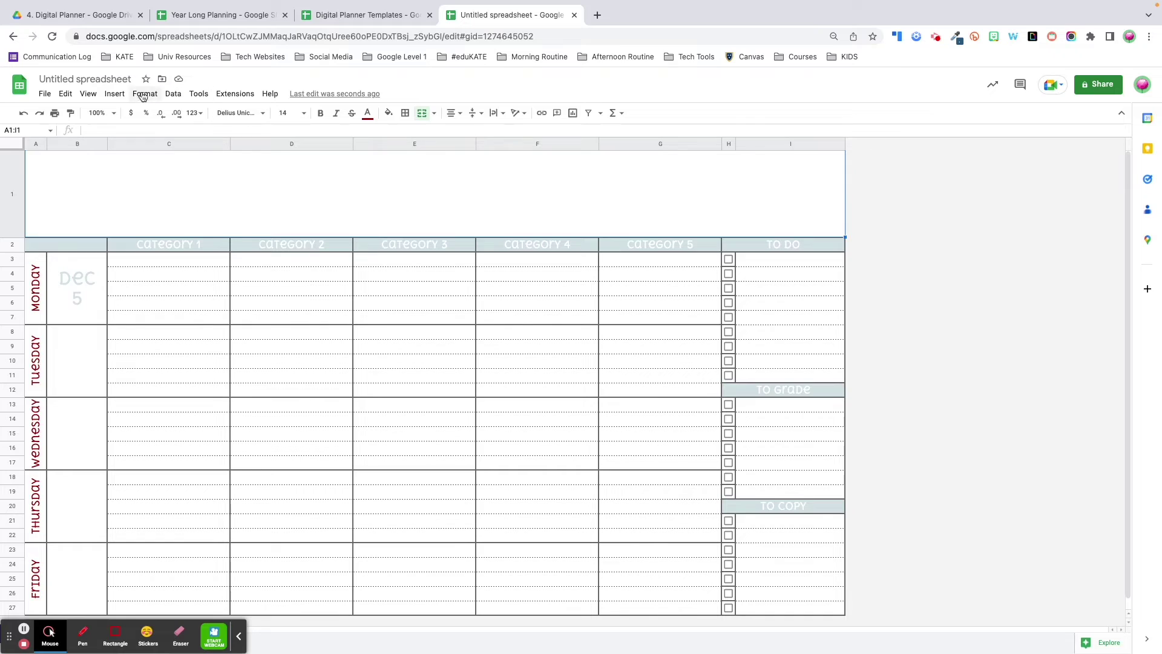
Insert monday.png over the cells and drag it into Category 1's Wednesday rows.
{"action": "left_click", "coordinate": [115, 94]}
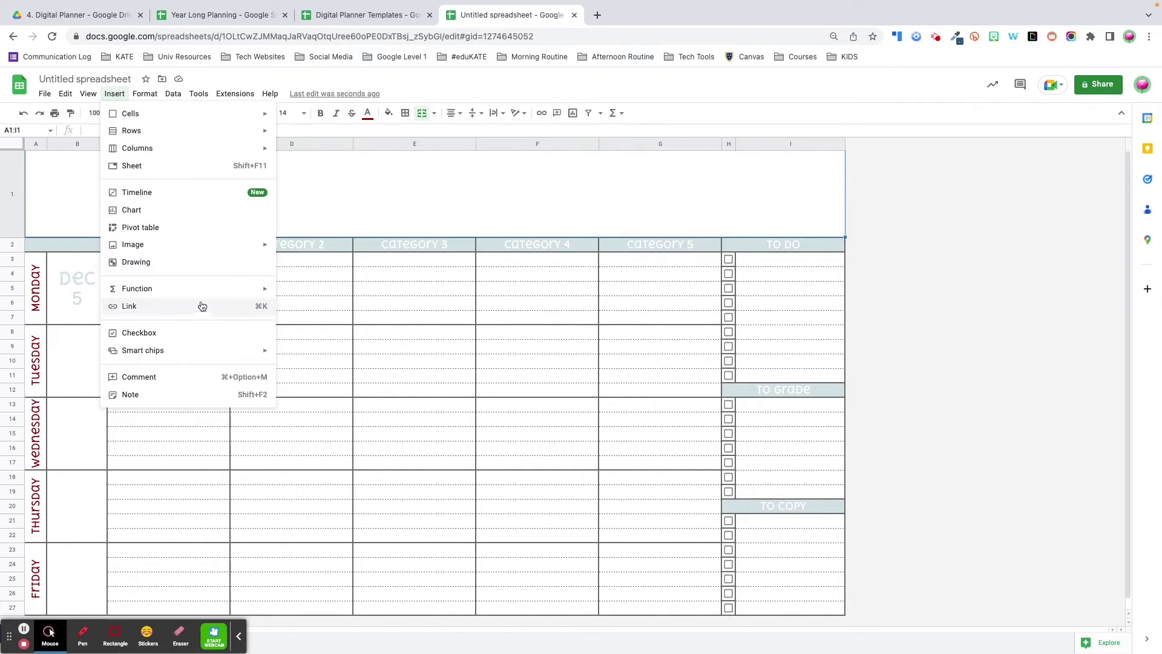
{"action": "mouse_move", "coordinate": [199, 245]}
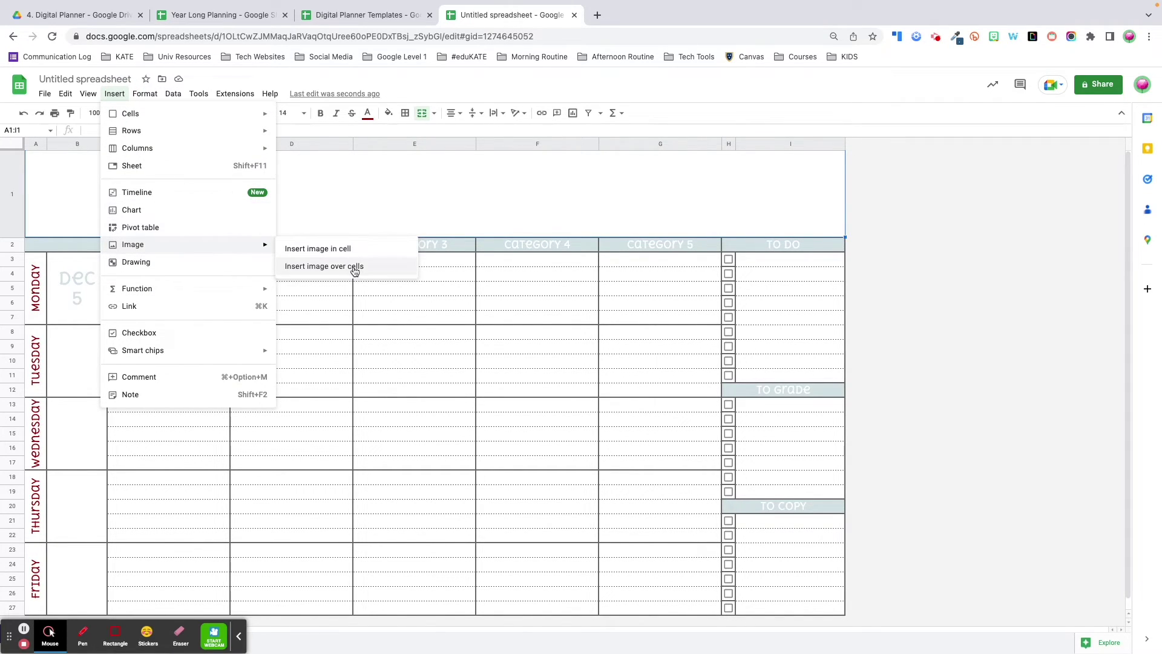
{"action": "left_click", "coordinate": [355, 267]}
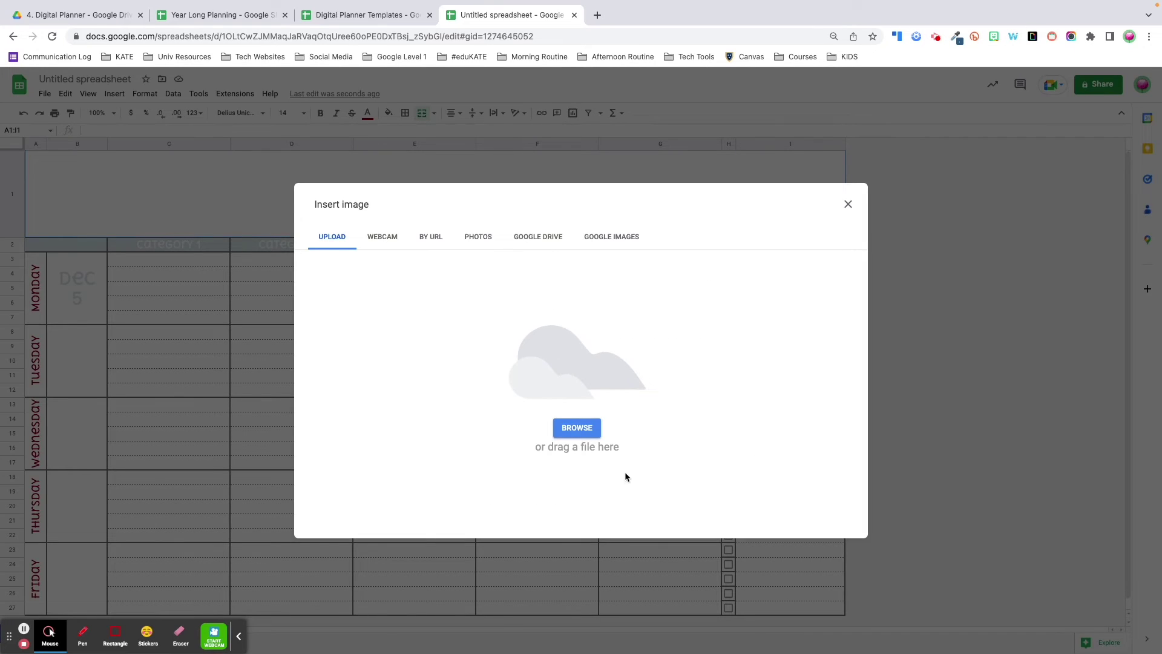
{"action": "left_click", "coordinate": [586, 429]}
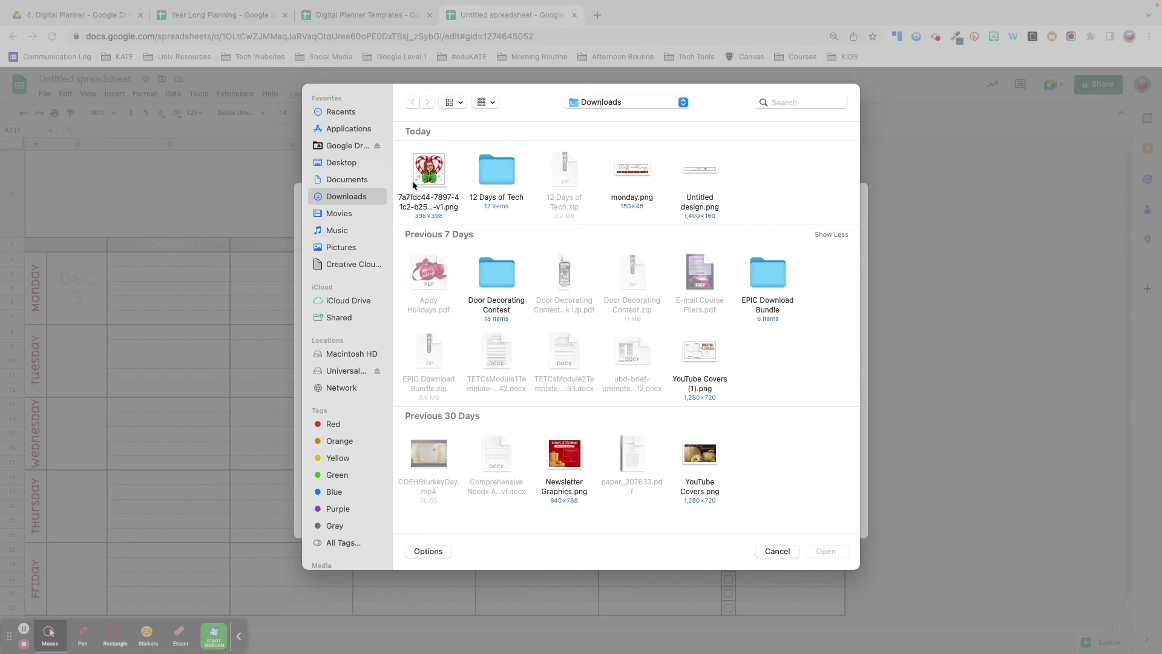
{"action": "double_click", "coordinate": [632, 169]}
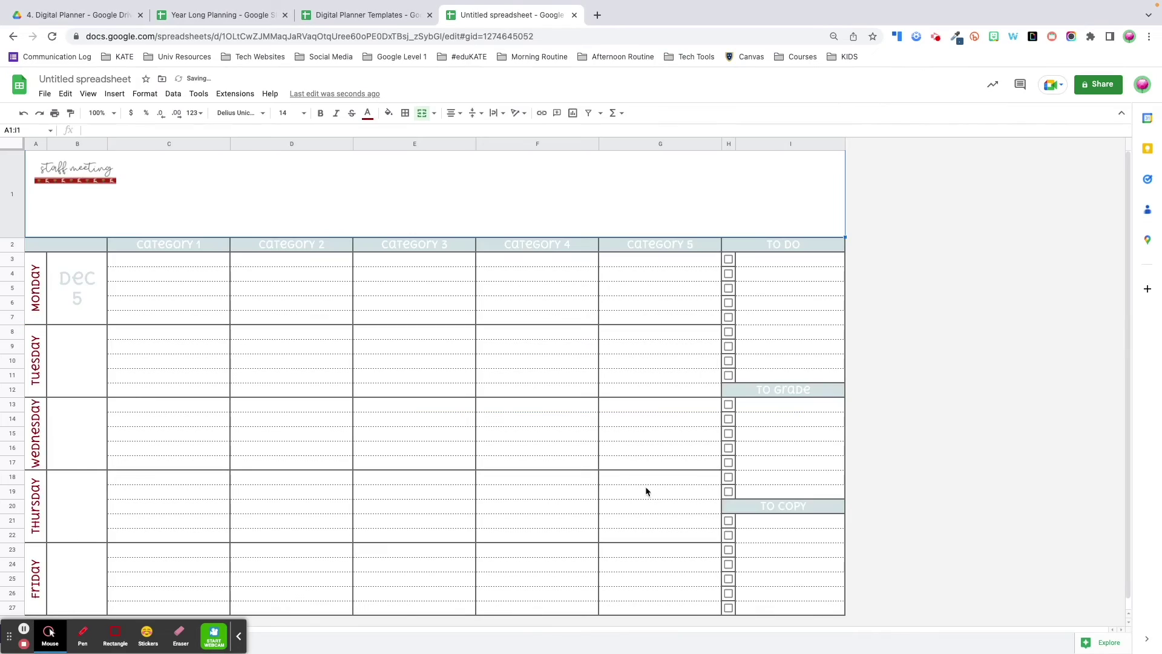
{"action": "left_click_drag", "start_coordinate": [85, 169], "coordinate": [188, 463]}
Insert Untitled design.png in the top cell as the coffee quote header.
{"action": "left_click", "coordinate": [112, 95]}
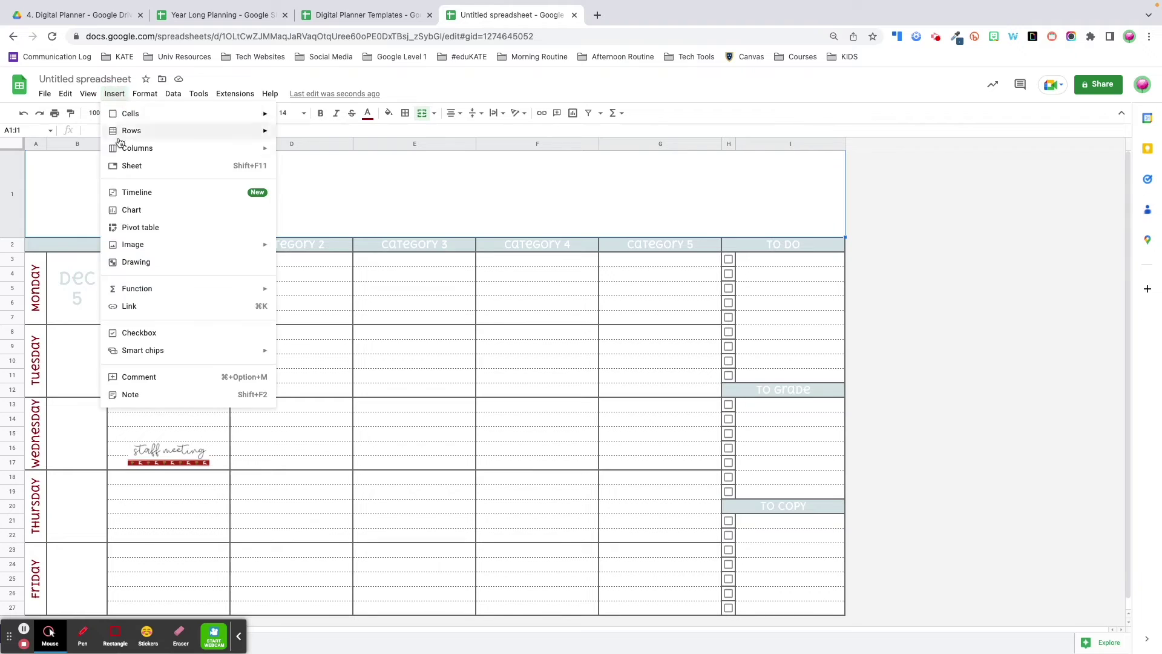
{"action": "mouse_move", "coordinate": [268, 249]}
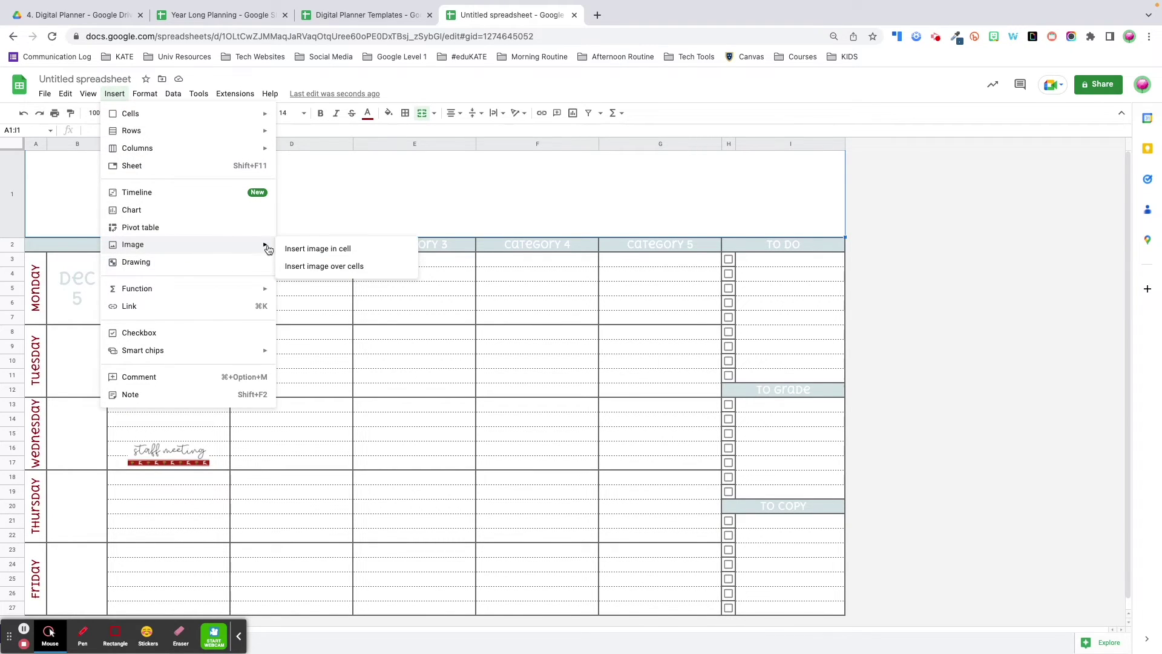
{"action": "left_click", "coordinate": [322, 249]}
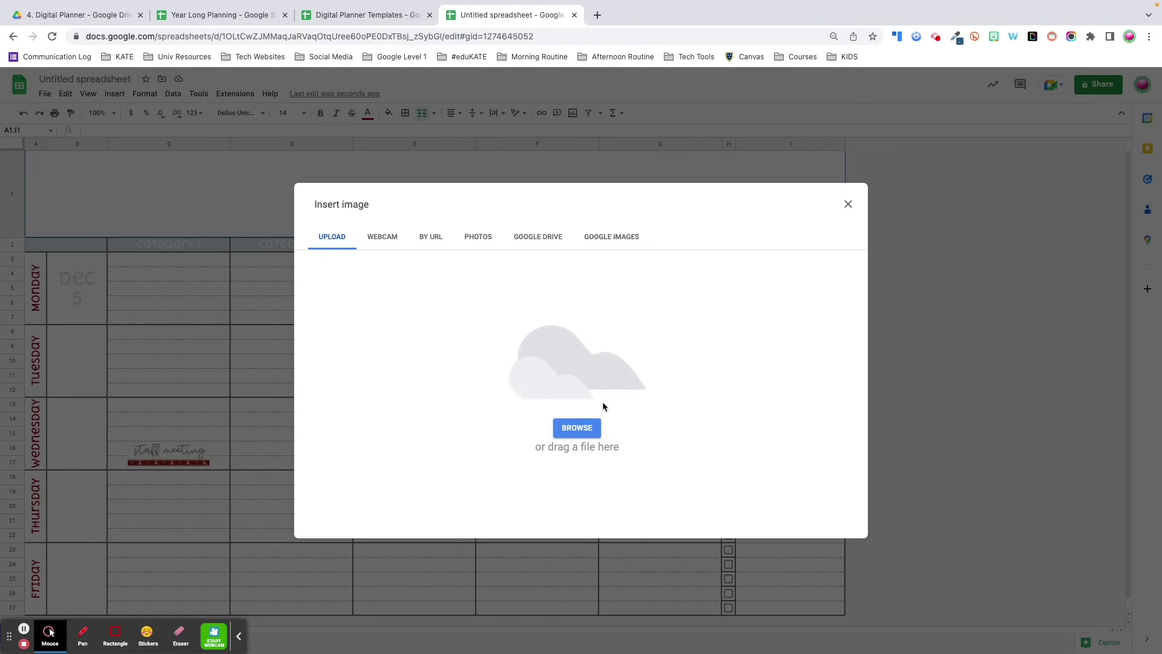
{"action": "left_click", "coordinate": [589, 427]}
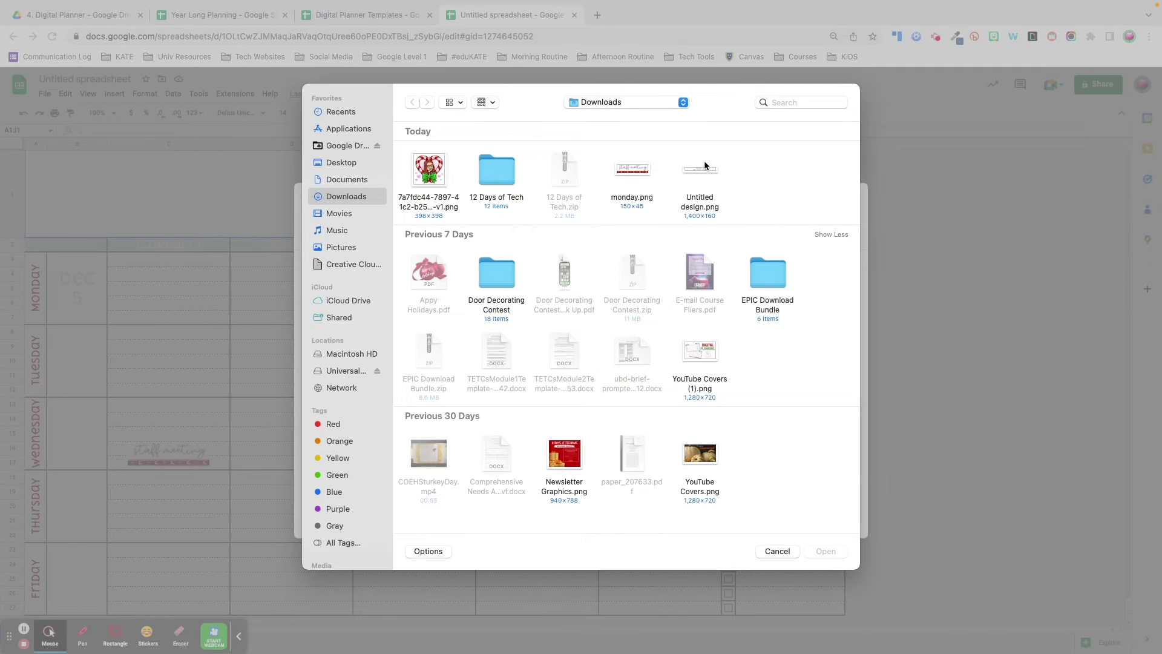
{"action": "double_click", "coordinate": [702, 169]}
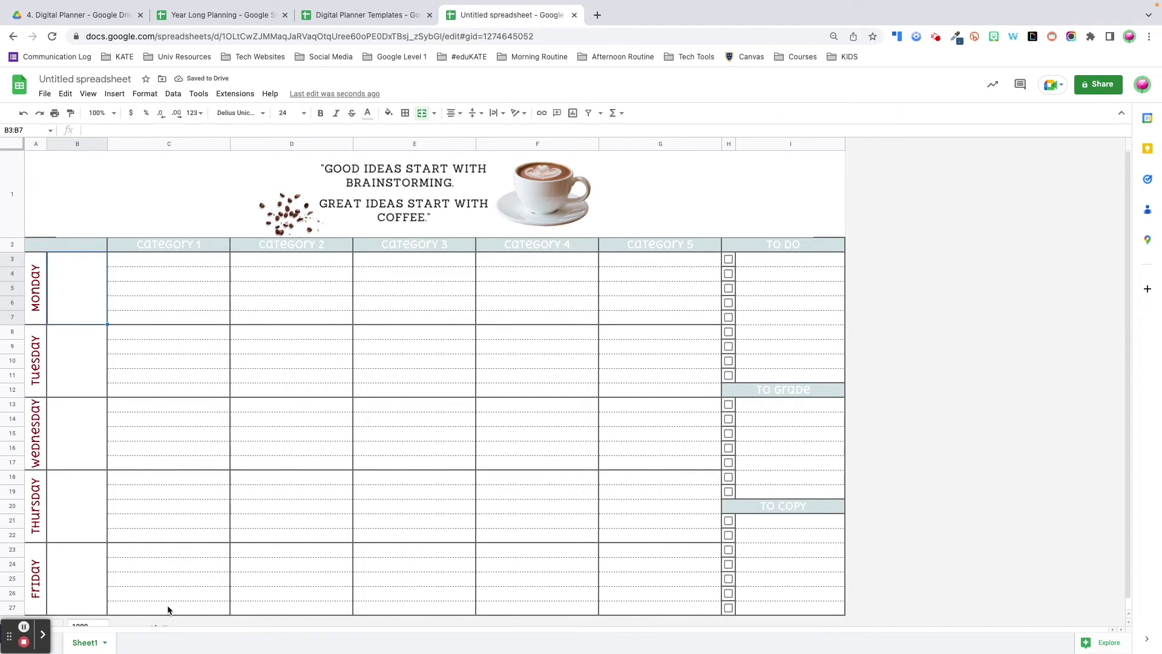
Rename Sheet1 to TEMPLATE.
{"action": "double_click", "coordinate": [90, 646]}
{"action": "type", "text": "TEMPLATE"}
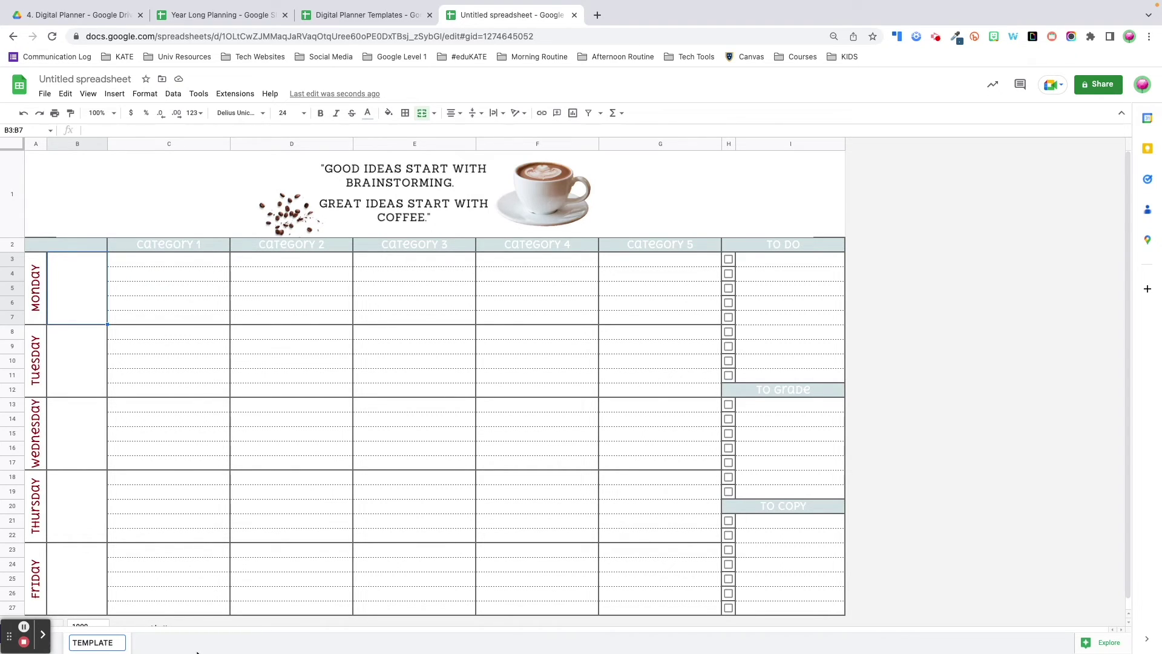
{"action": "key", "text": "Return"}
Duplicate the TEMPLATE sheet and name the copy 11/28 - 12/2.
{"action": "right_click", "coordinate": [90, 643]}
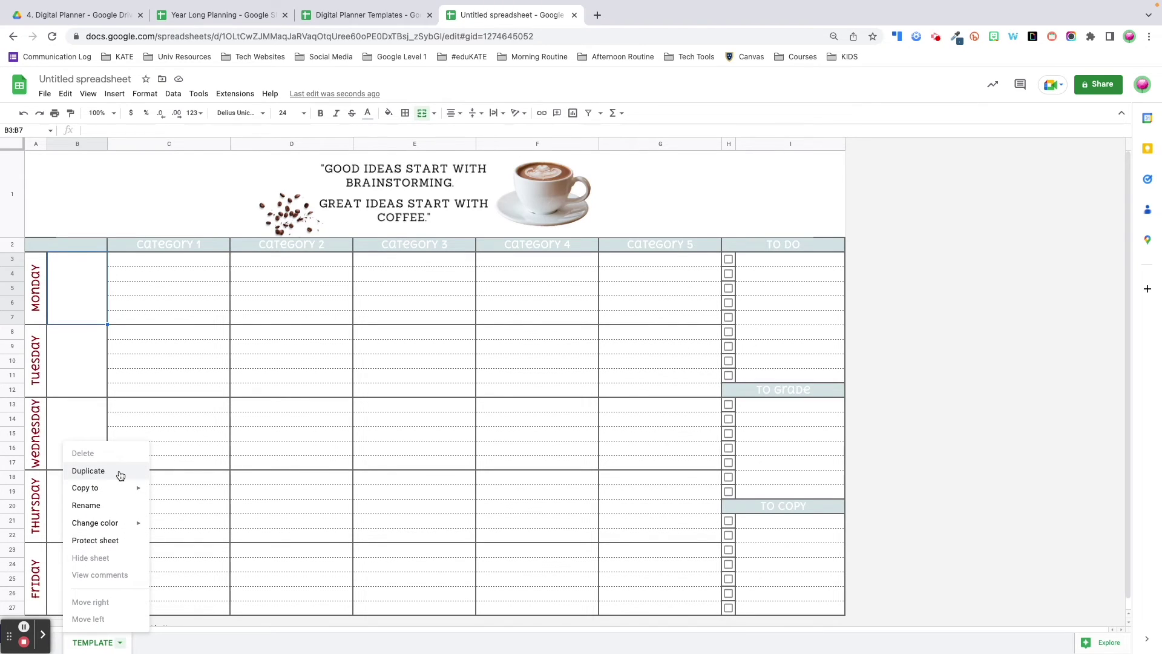
{"action": "left_click", "coordinate": [89, 470]}
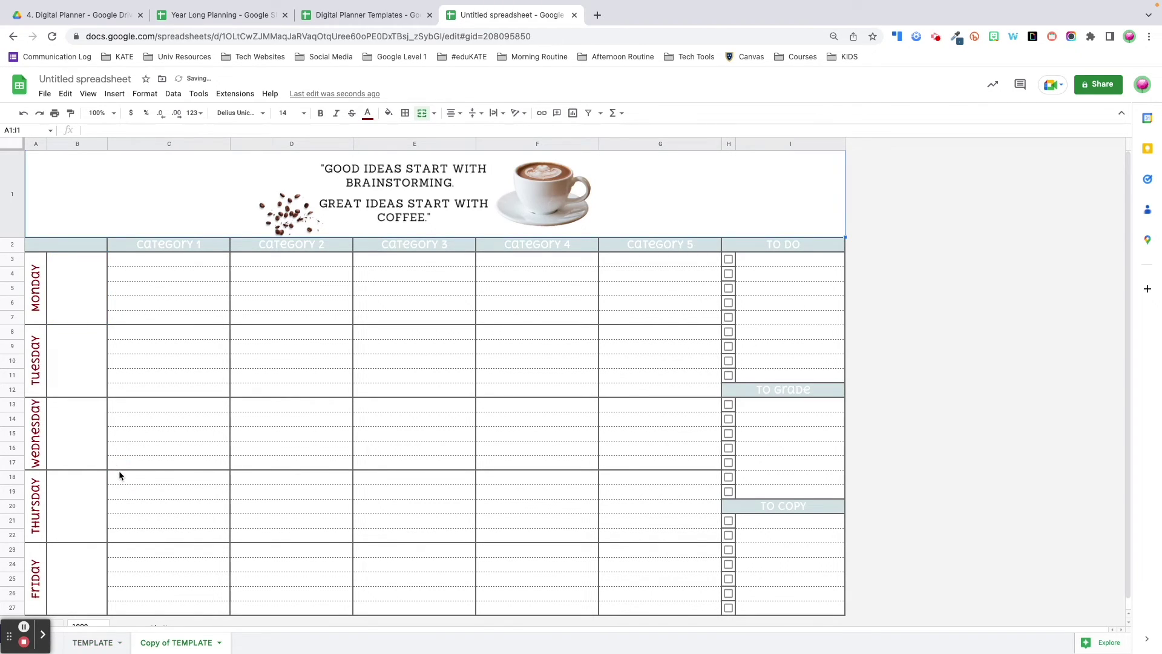
{"action": "double_click", "coordinate": [173, 645]}
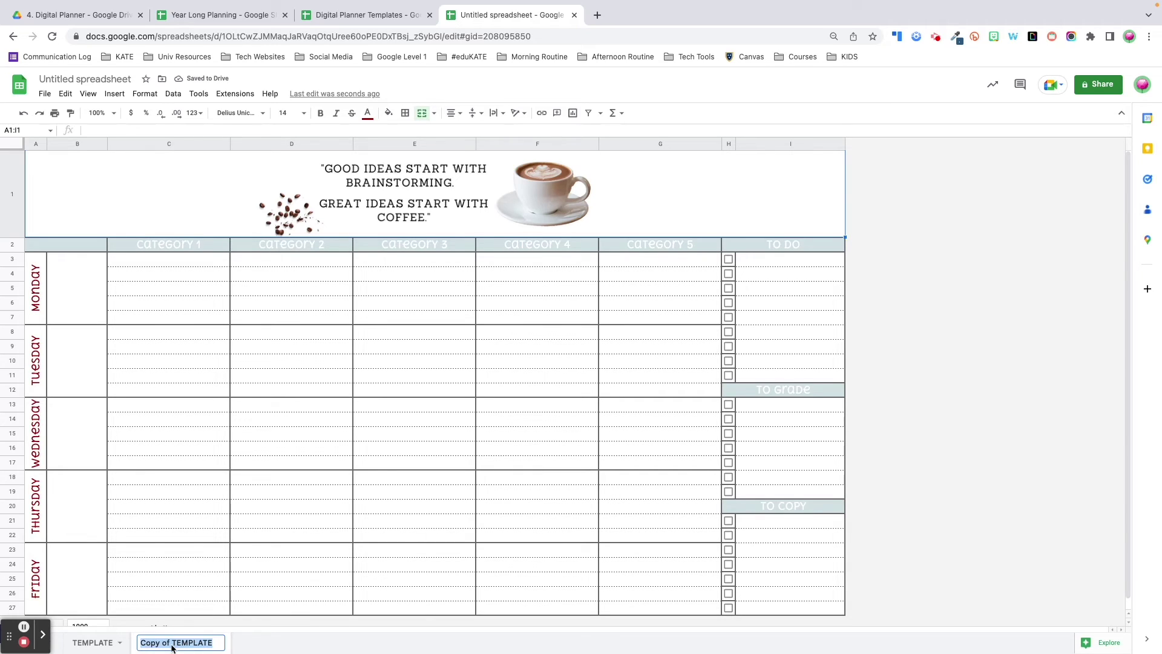
{"action": "type", "text": "11/28 - "}
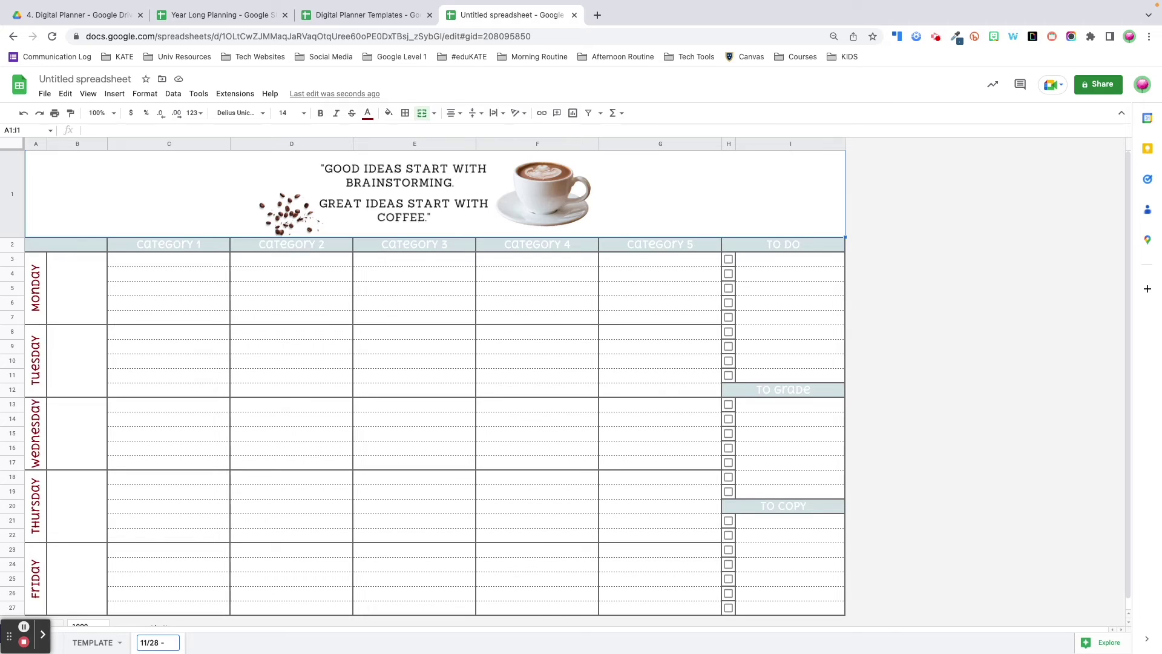
{"action": "type", "text": "12/2"}
{"action": "key", "text": "Return"}
{"action": "left_click", "coordinate": [787, 259]}
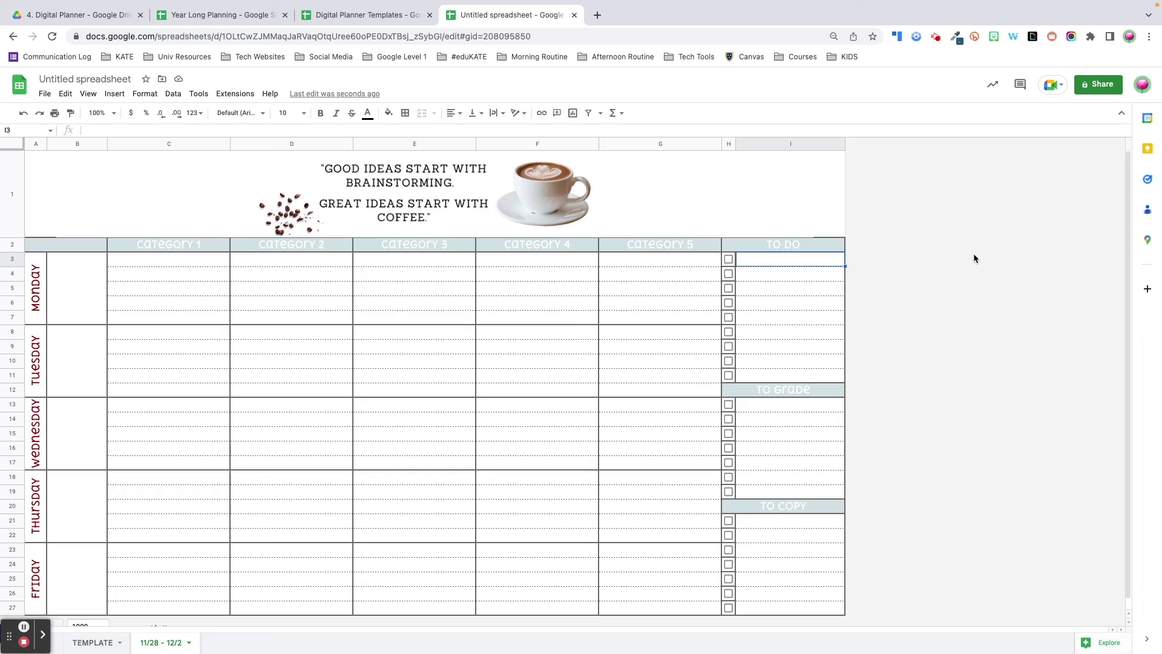